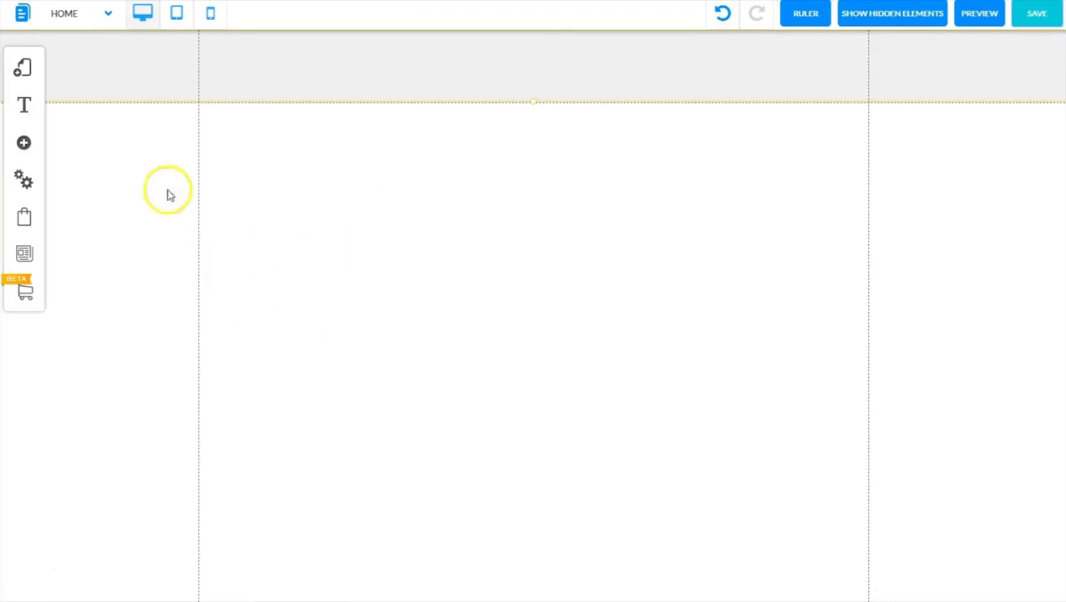
- Add a blue box with one rounded corner from the Personalized boxes to the page body
left_click(25, 144)
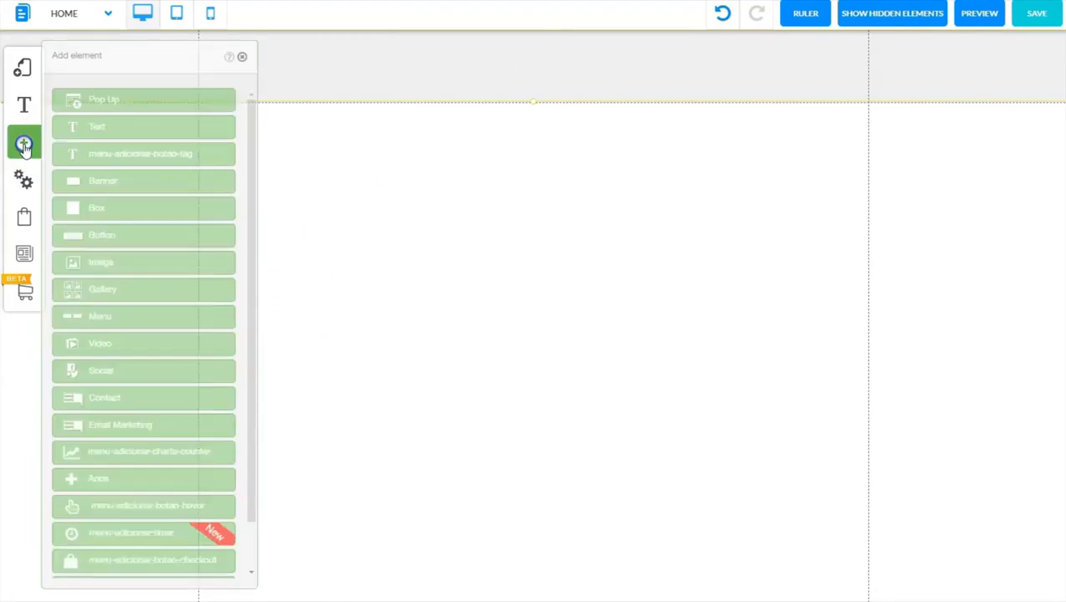
left_click(117, 208)
left_click(97, 308)
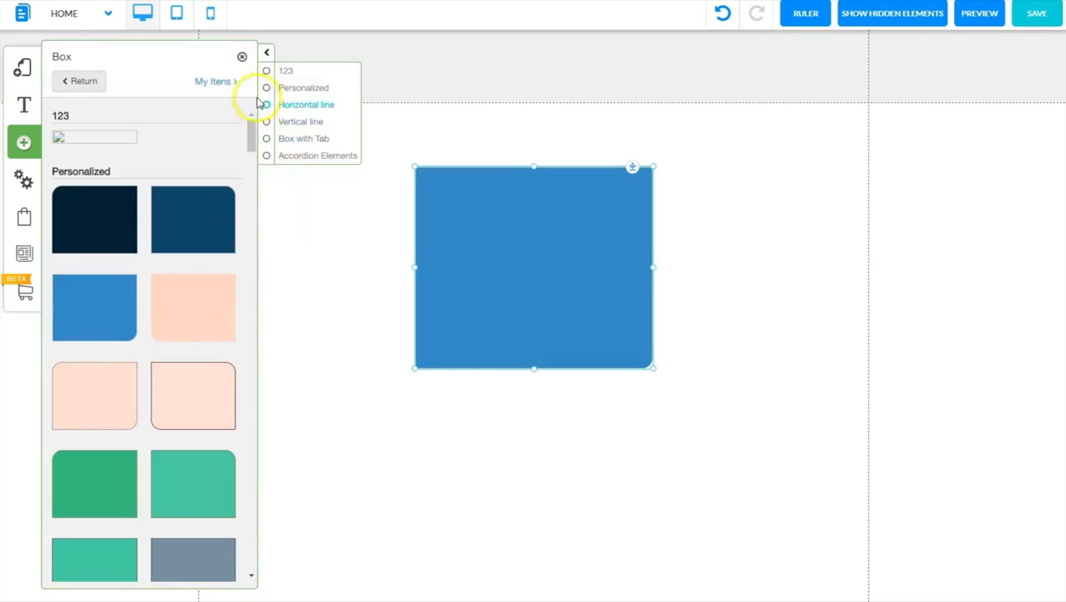
left_click(242, 57)
- Move the blue box around the page body, up onto the header, and back to the middle of the body
left_click_drag(528, 267, 452, 326)
left_click(447, 306)
left_click(447, 307)
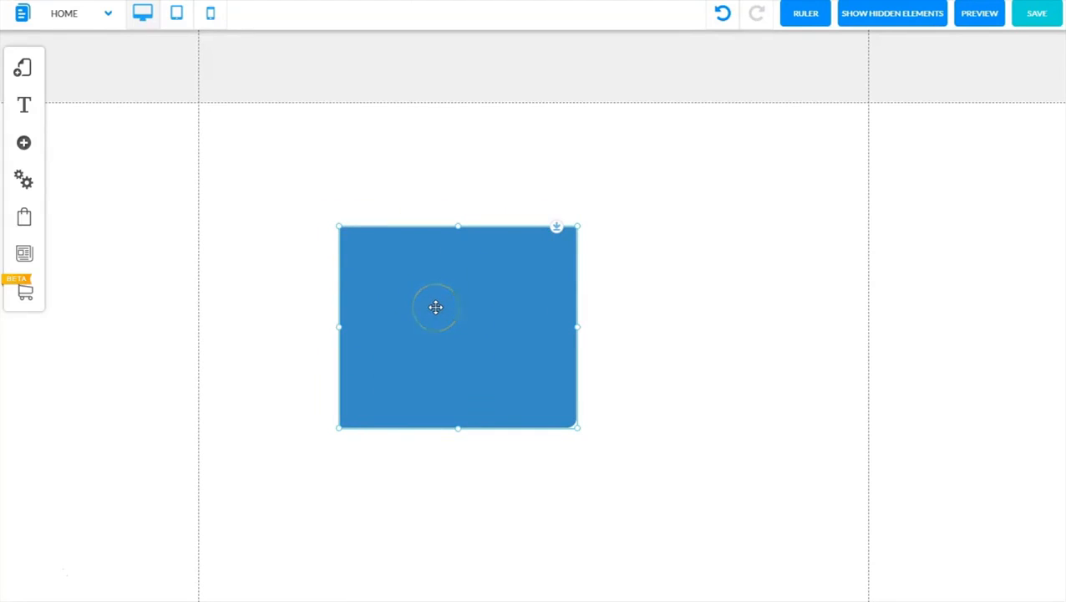
left_click_drag(436, 307, 498, 349)
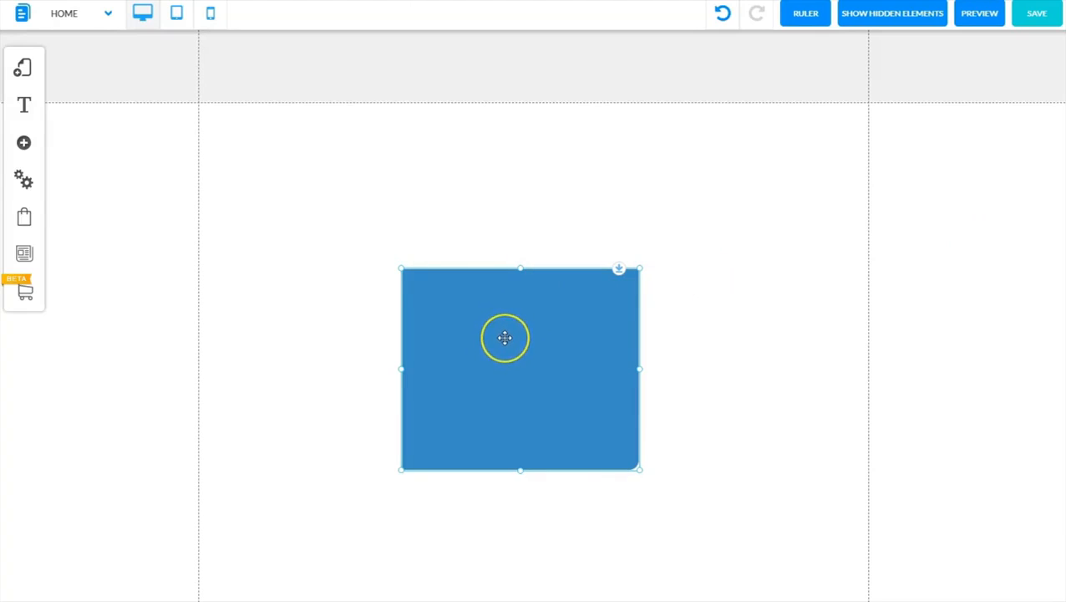
left_click_drag(504, 337, 539, 80)
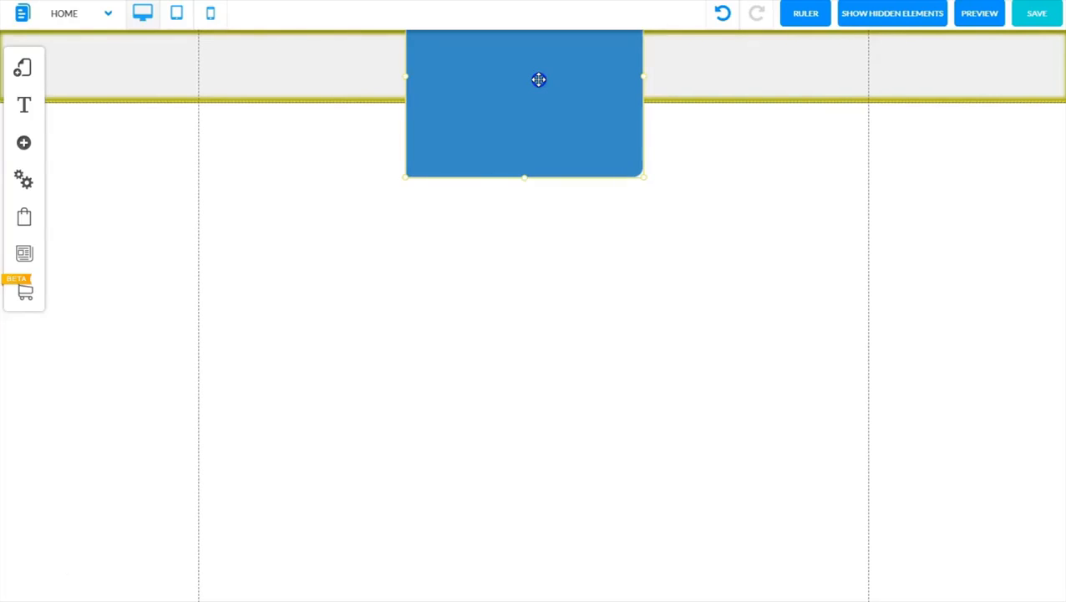
left_click_drag(539, 79, 540, 382)
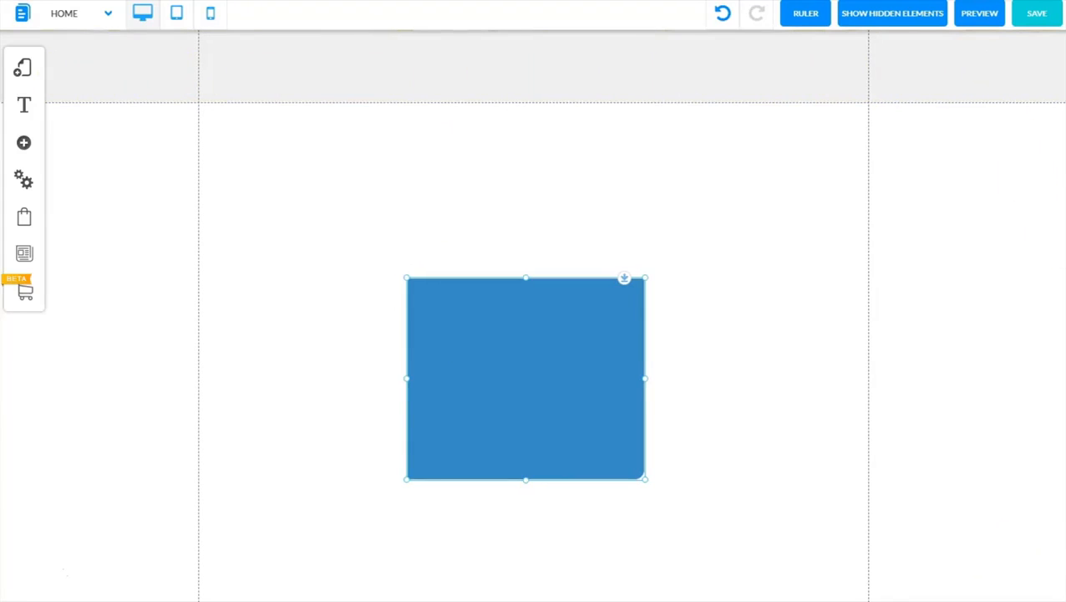
scroll(533, 334, "down", 3)
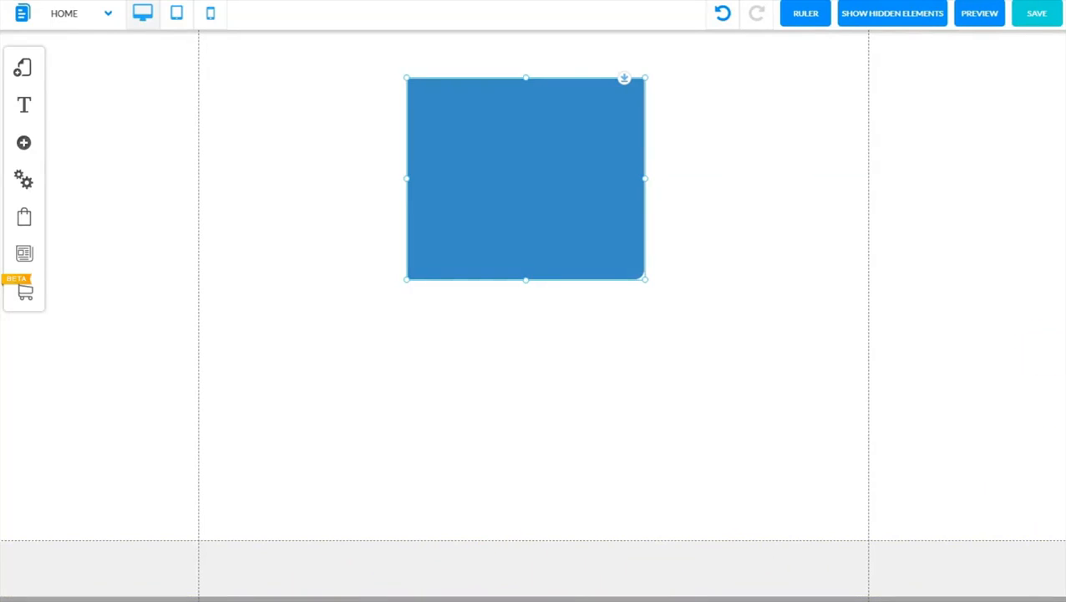
scroll(533, 318, "up", 3)
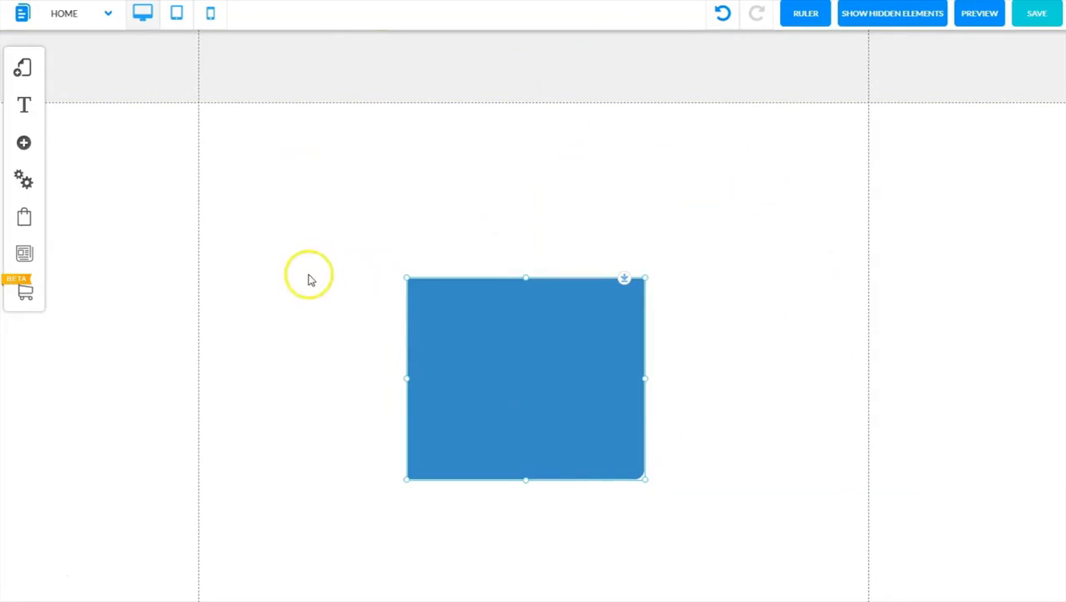
- Hide the blue box through its element options so the page body is empty
left_click(502, 367)
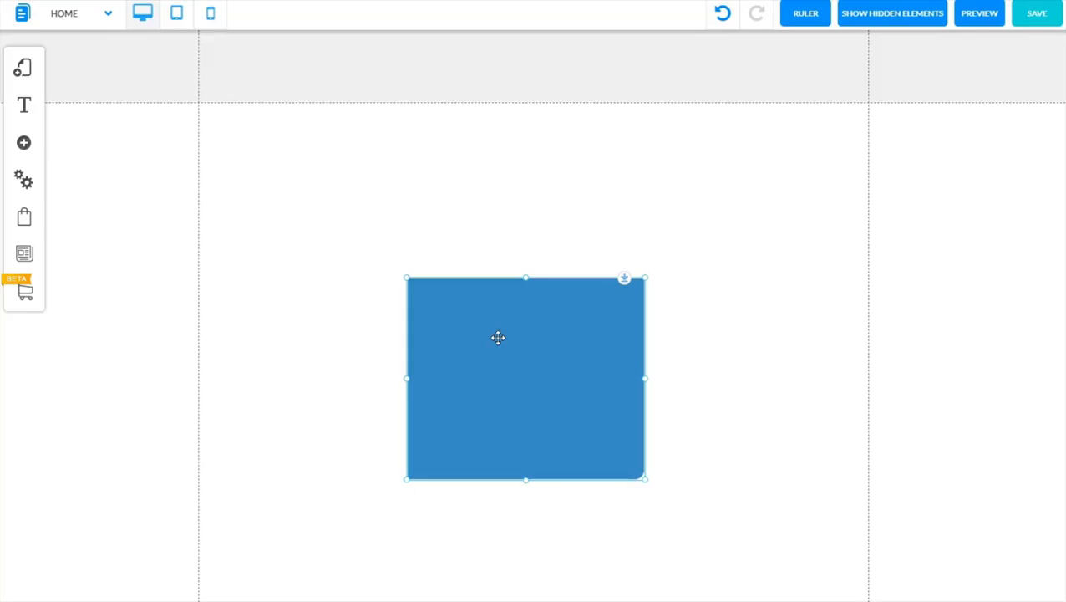
left_click(498, 336)
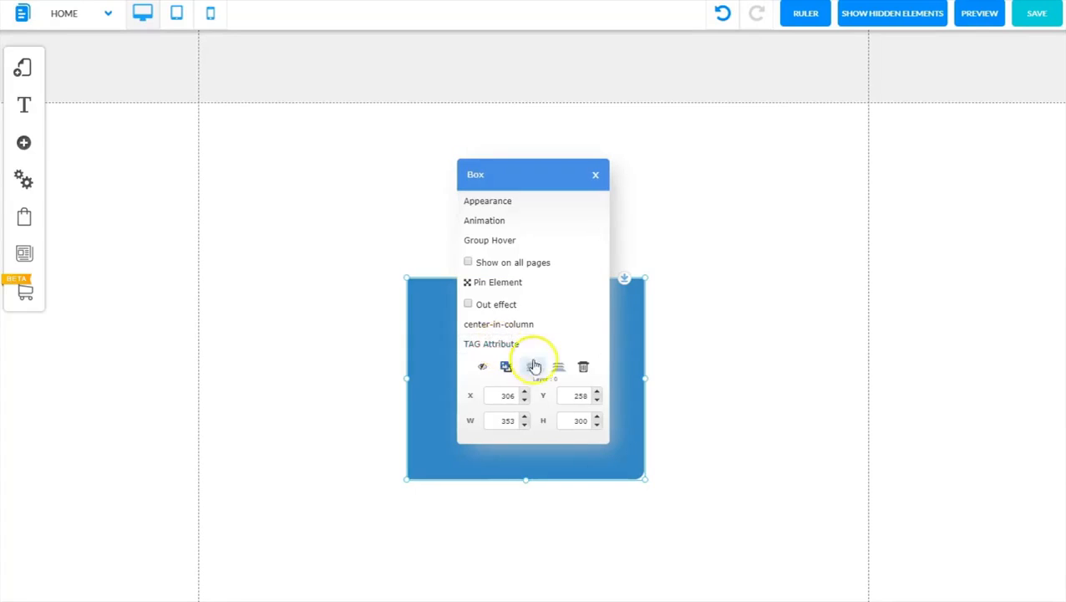
left_click(584, 370)
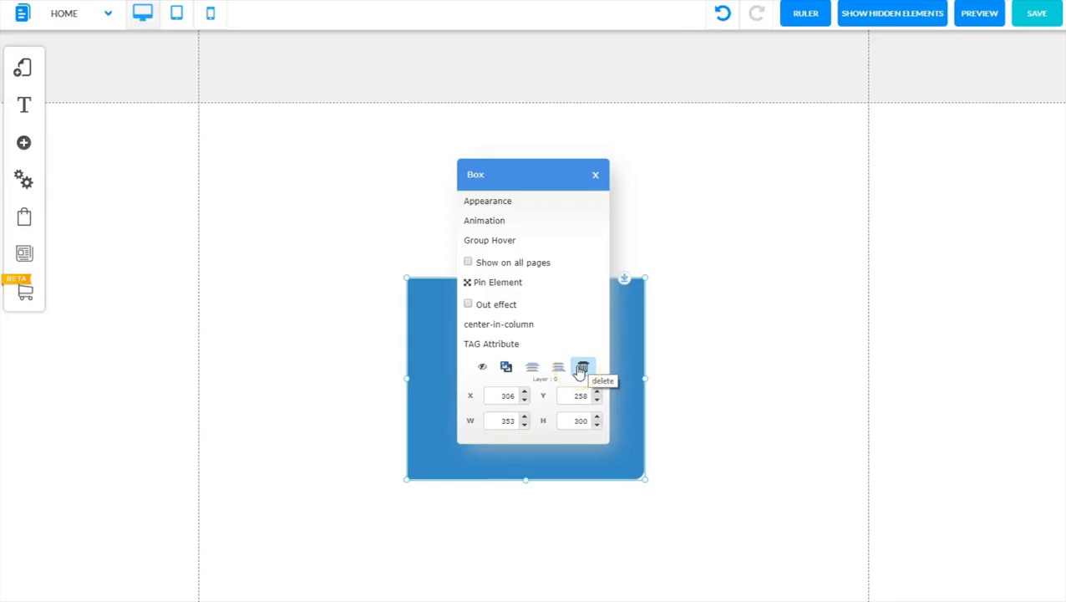
left_click(482, 369)
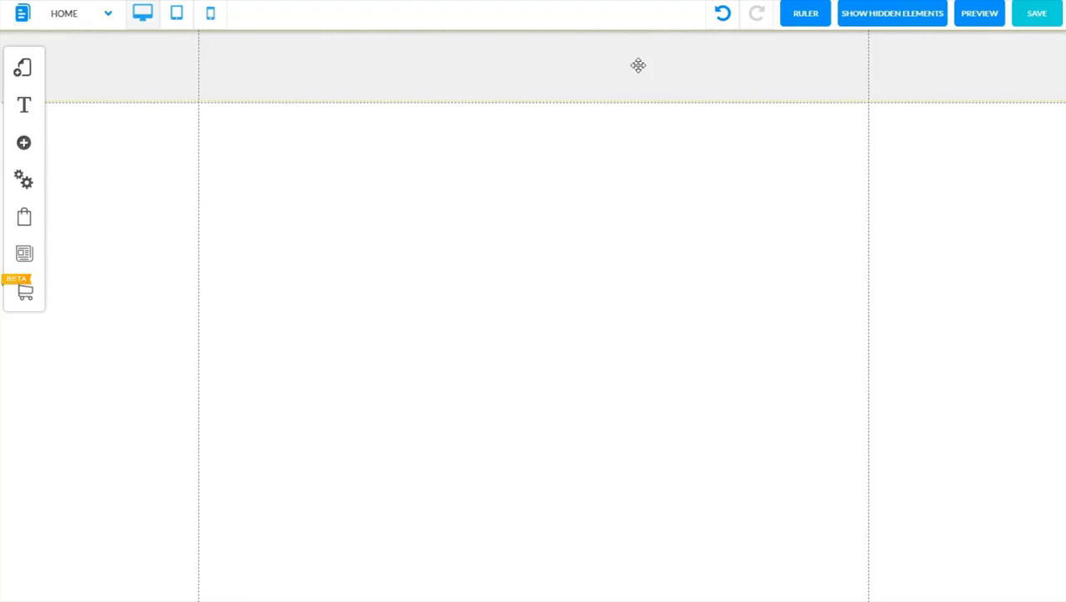
- Open the header's appearance settings to customize its item style
left_click(639, 65)
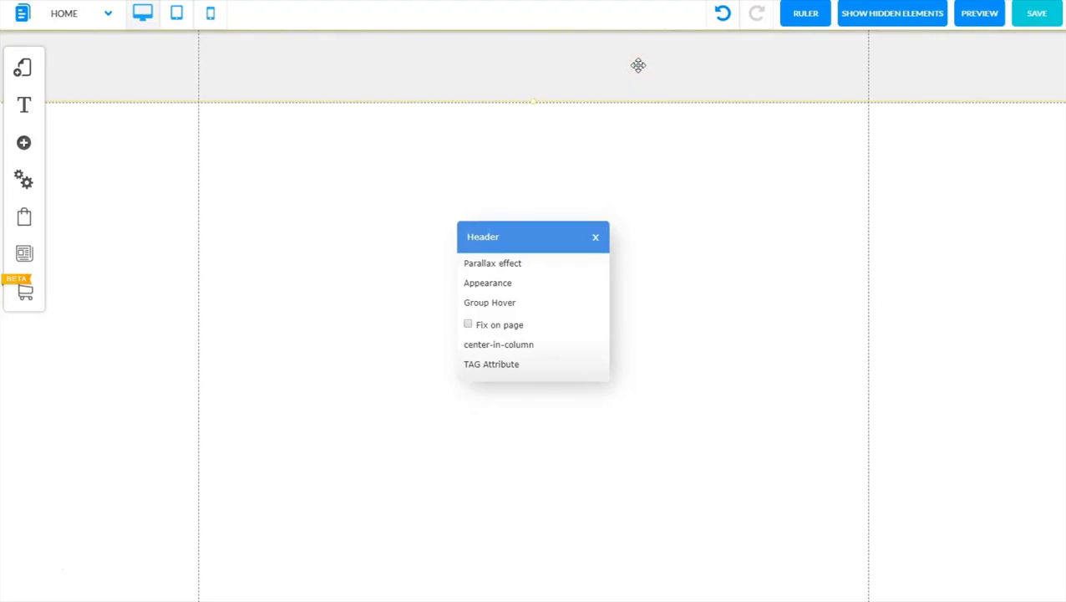
left_click(487, 285)
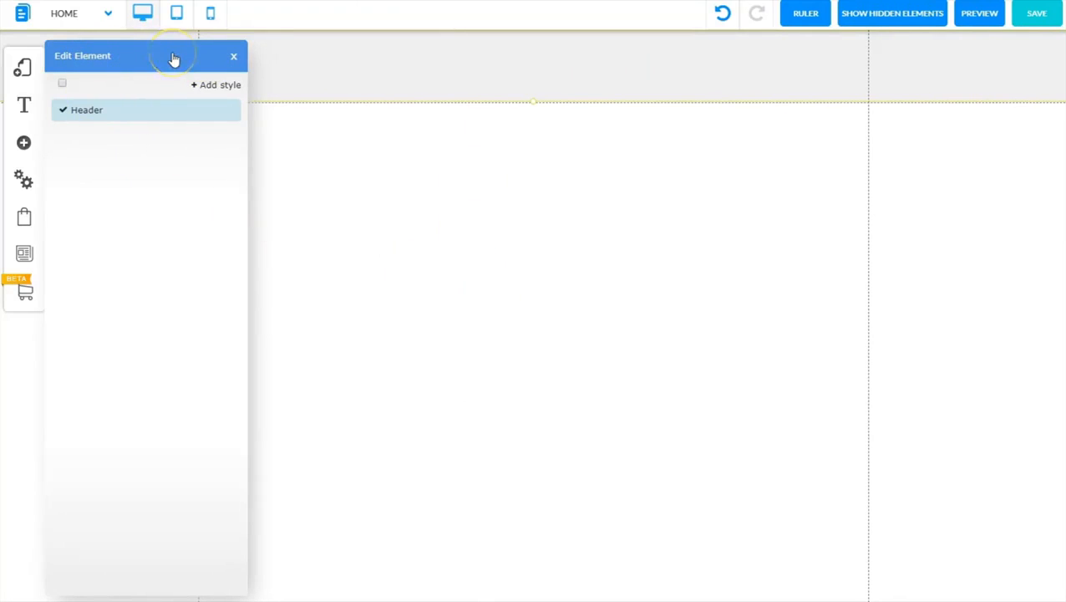
mouse_move(126, 109)
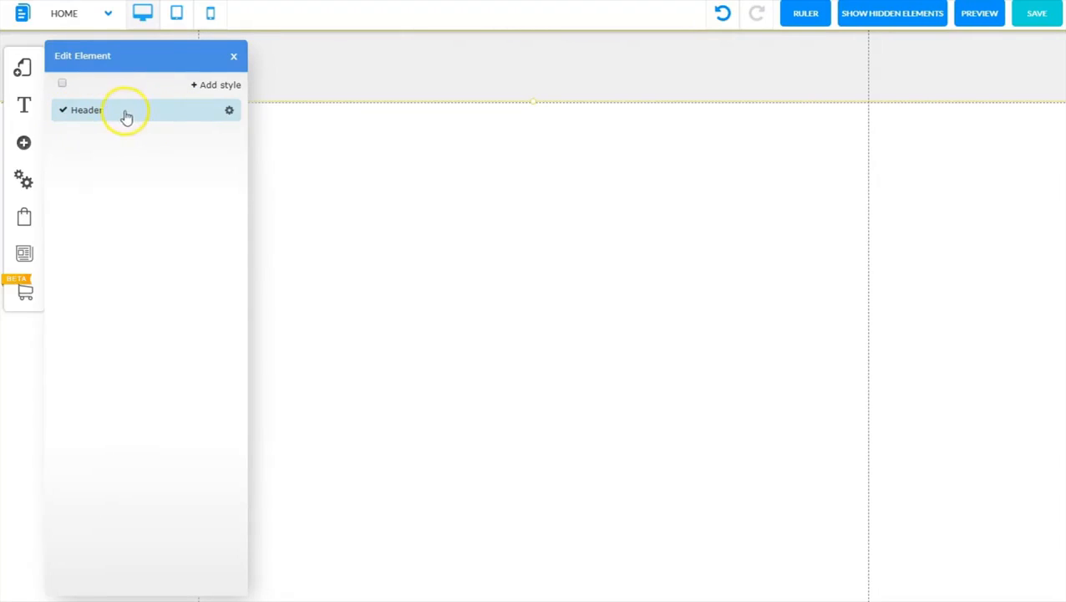
left_click(230, 112)
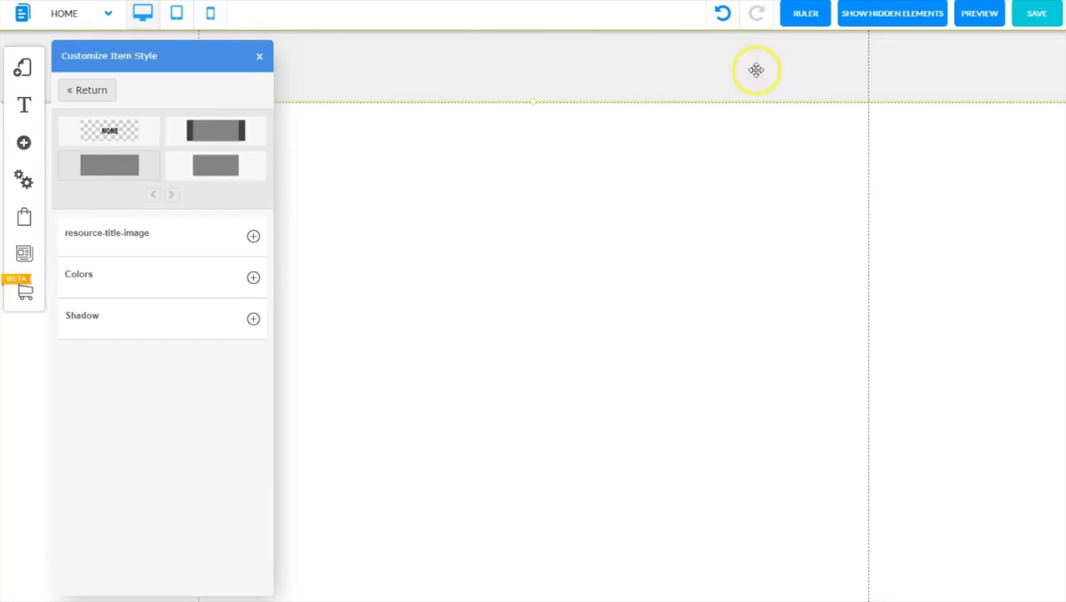
- Try the header style with darker side areas, switch its shadow on and off, and look at its color options
left_click(219, 127)
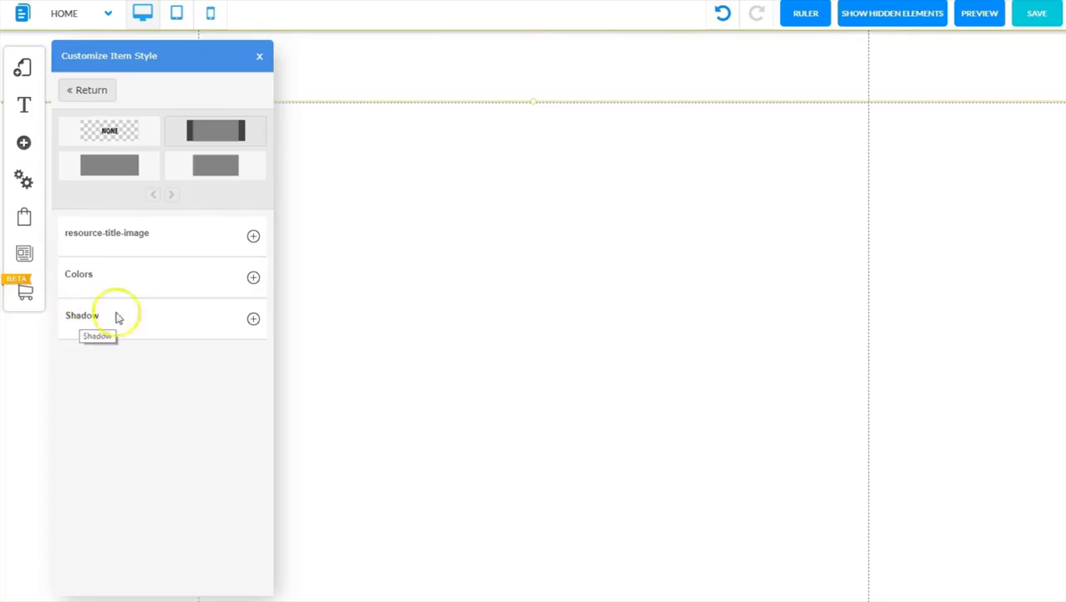
left_click(253, 319)
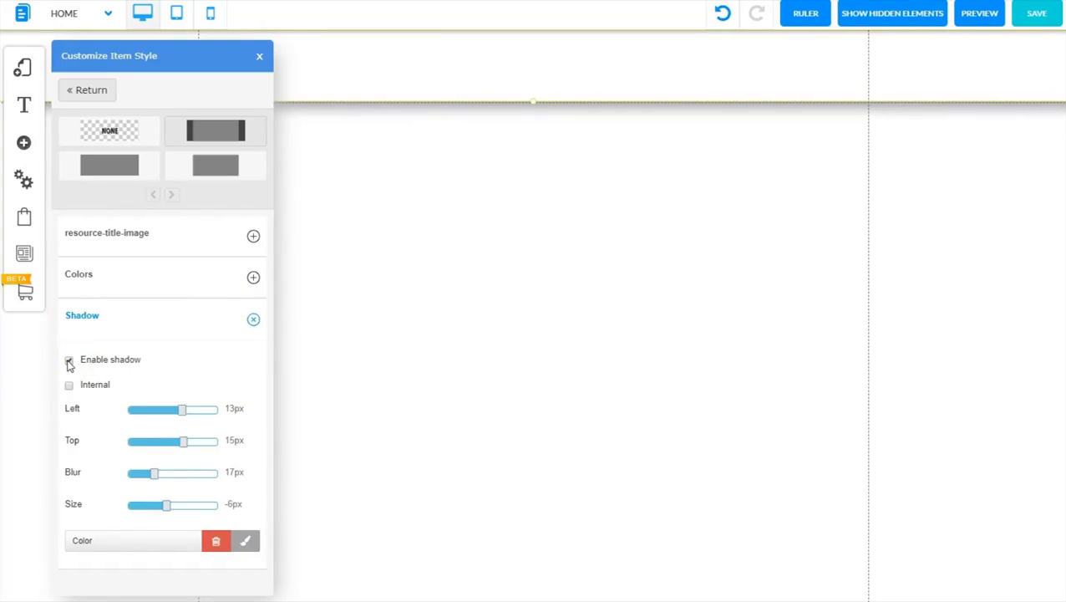
left_click(69, 361)
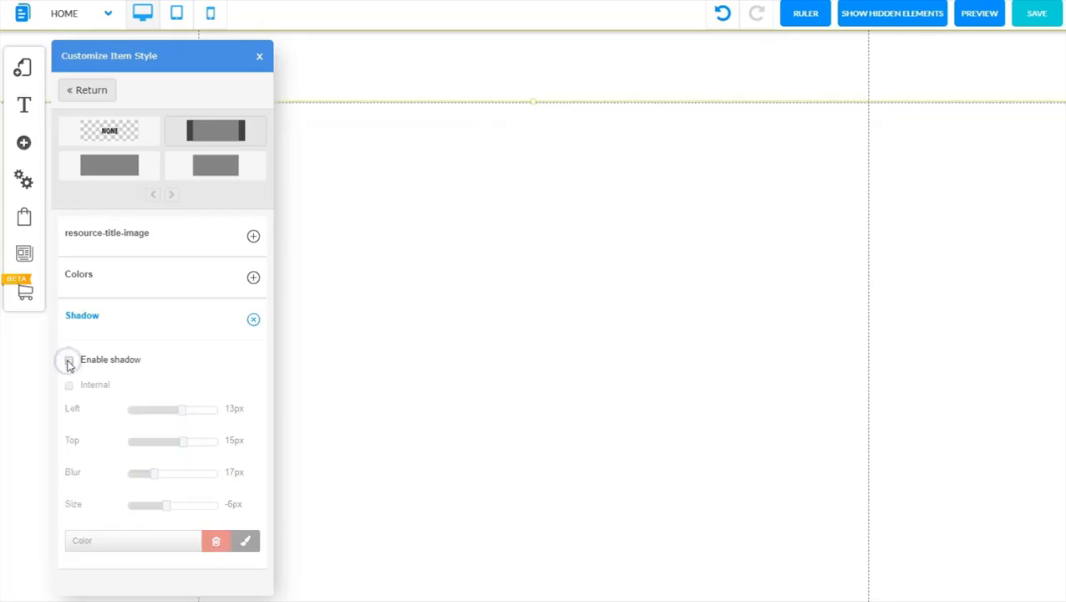
left_click(254, 318)
left_click(254, 279)
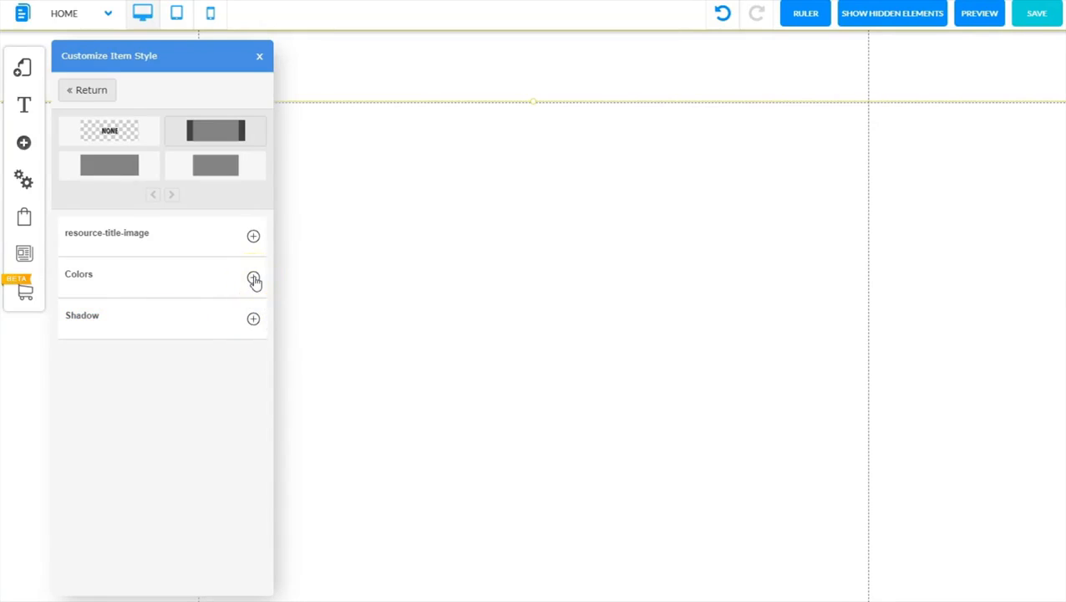
left_click(254, 279)
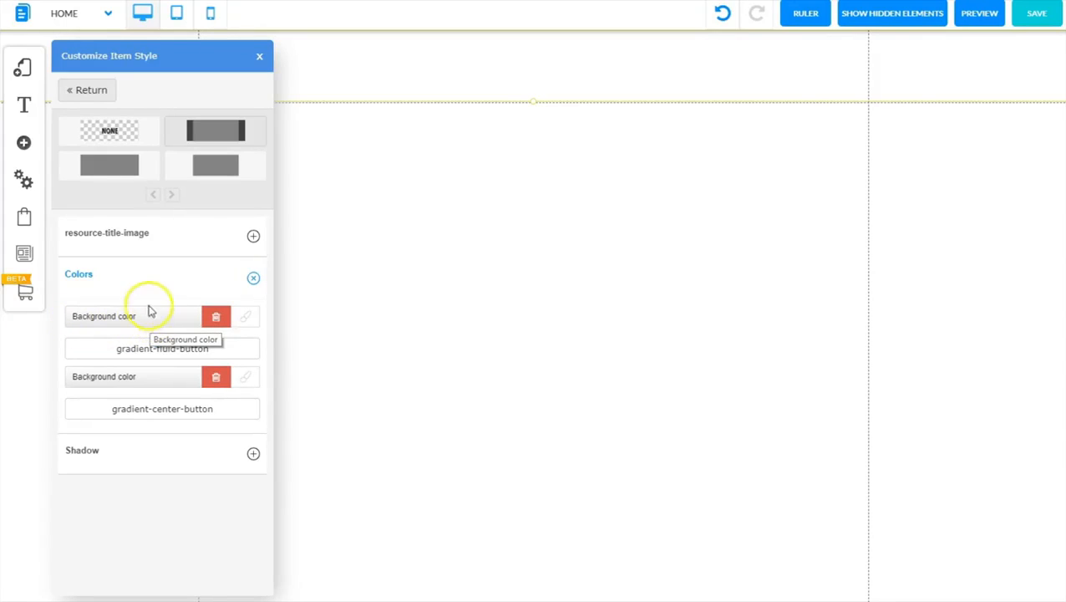
- Apply the full-width single-area style to the header and open its background color for editing
left_click(111, 165)
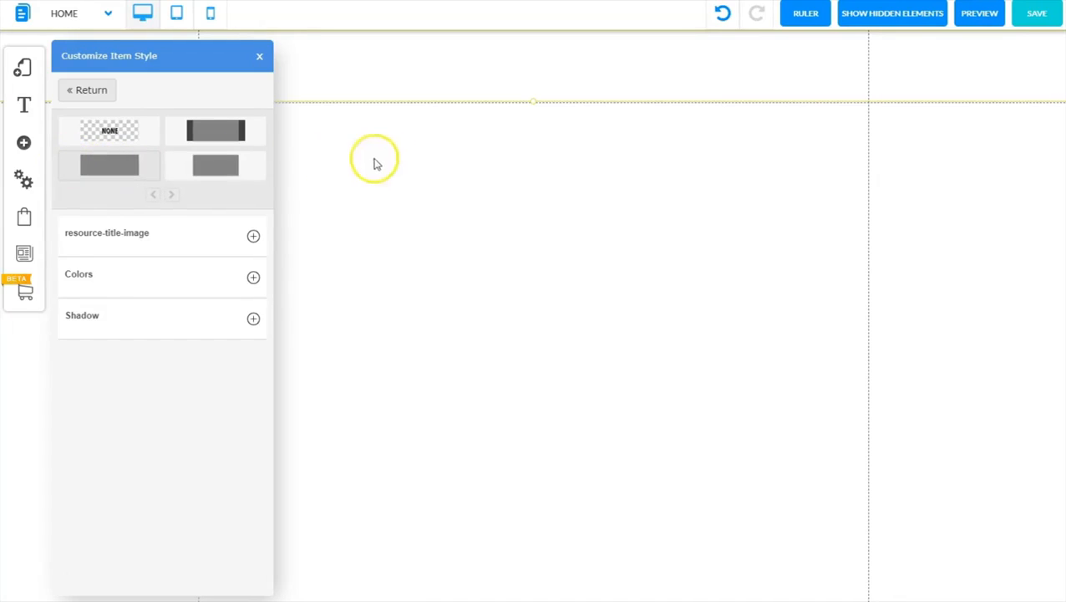
left_click(253, 279)
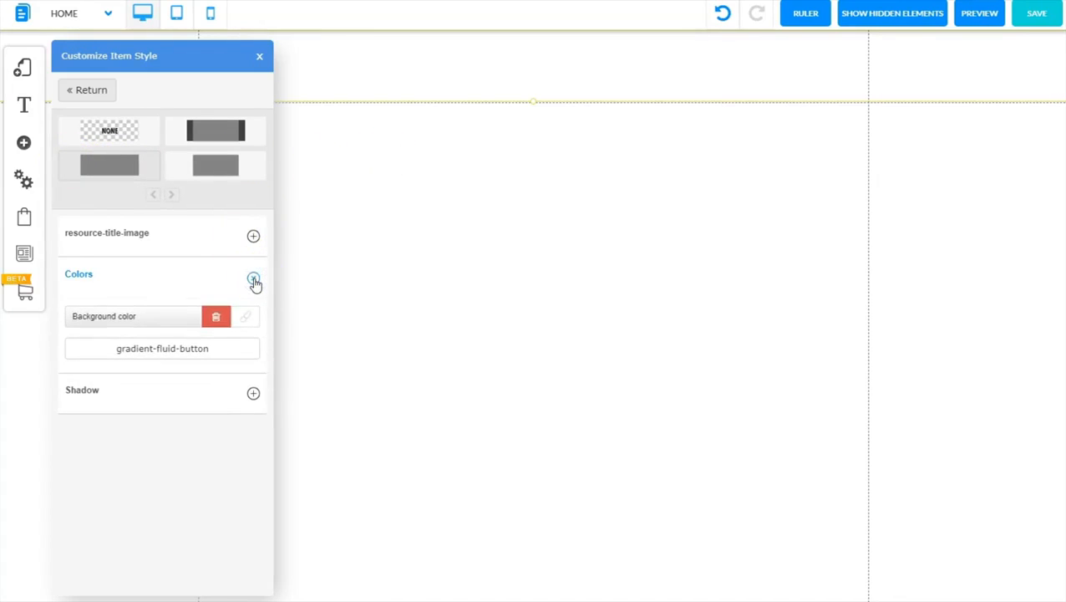
left_click(253, 322)
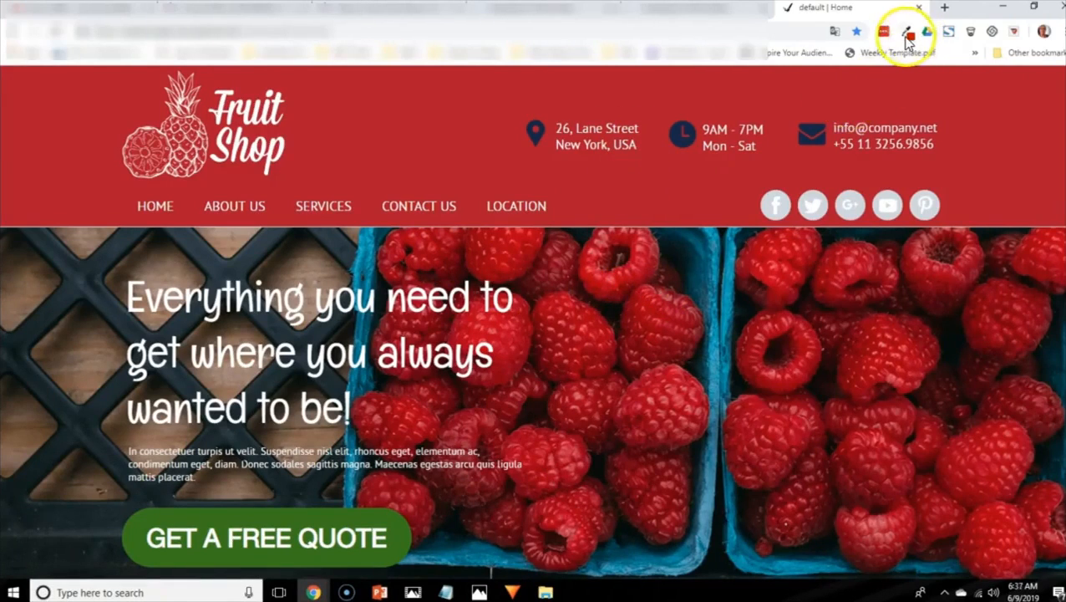
- Switch to the Fruit Shop page in Chrome and sample the red of its header with the color picker extension
left_click(908, 36)
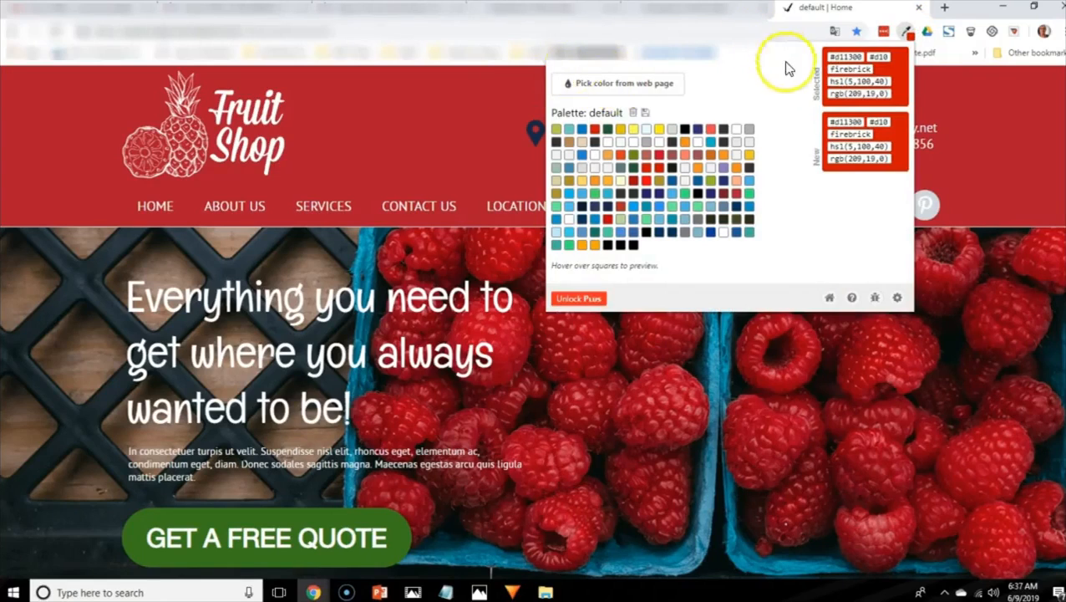
left_click(633, 87)
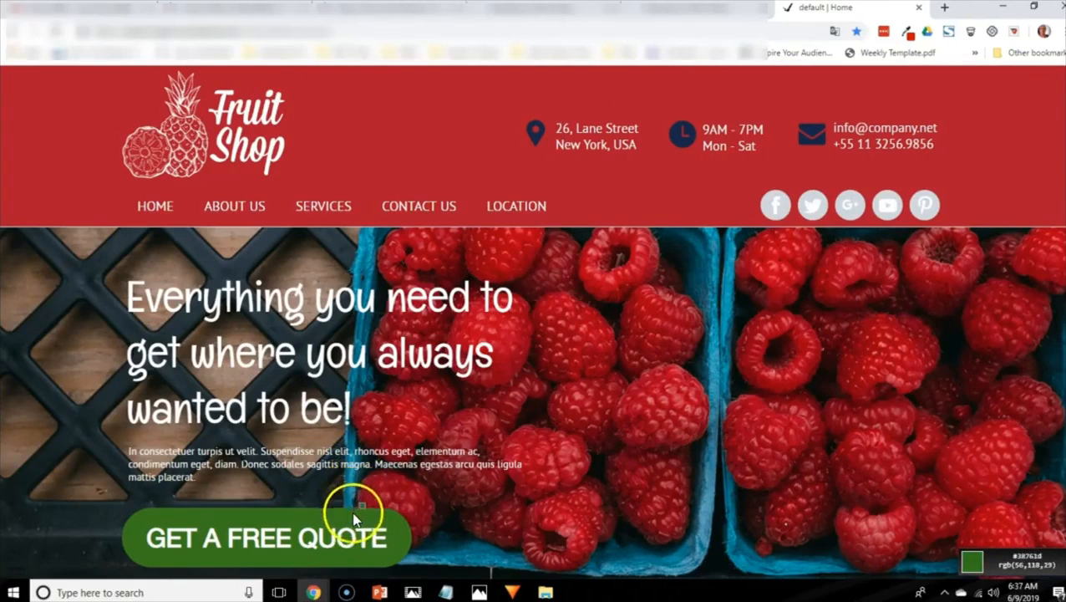
left_click(703, 182)
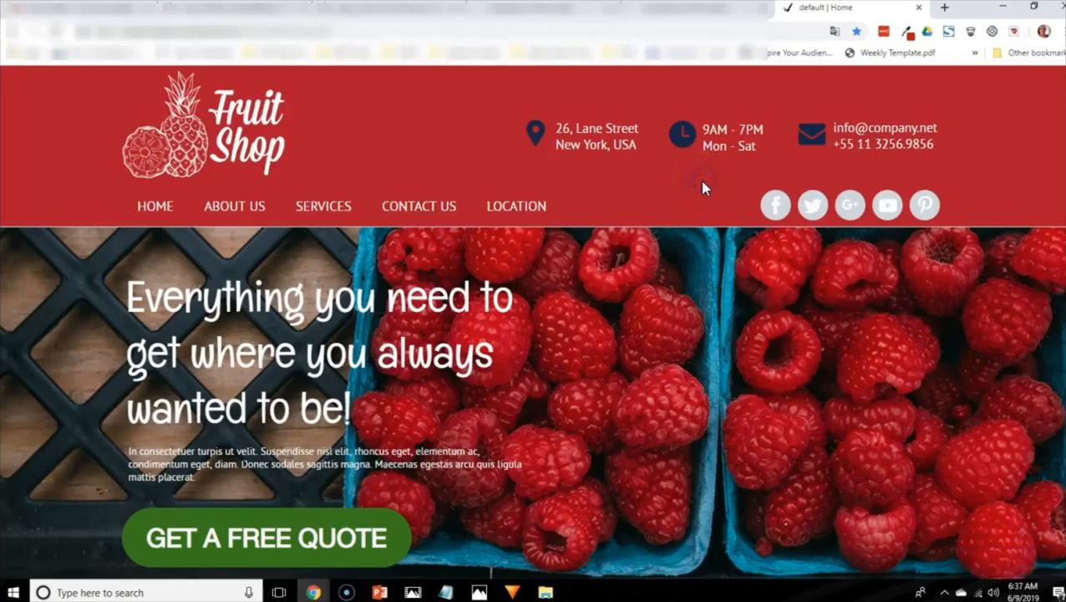
left_click(908, 33)
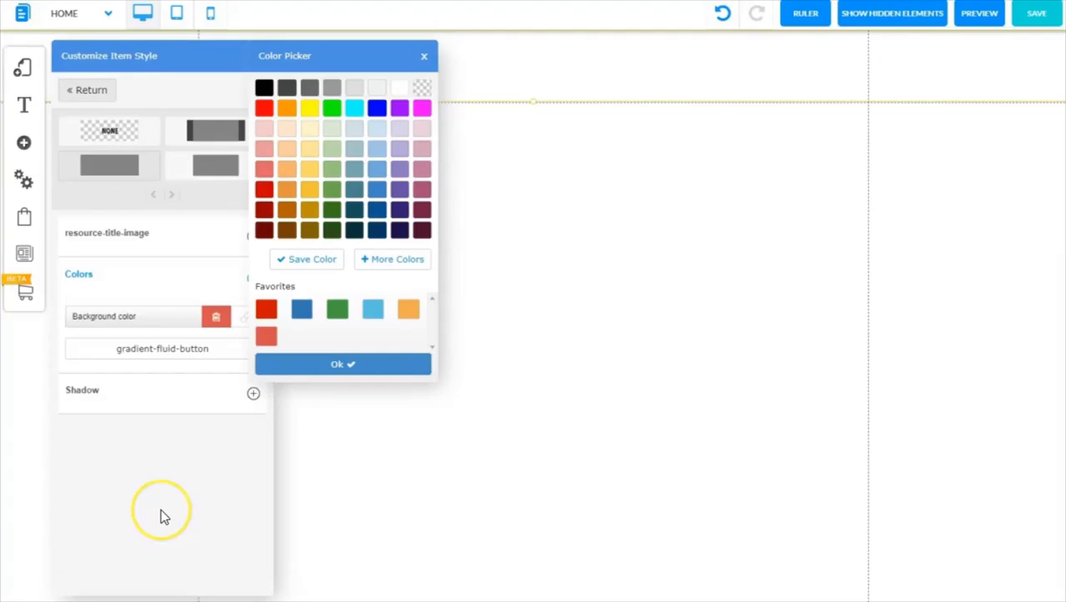
- Back in the site editor, set the header's background color to the custom value rgb(176, 26, 45) and confirm it
mouse_move(268, 309)
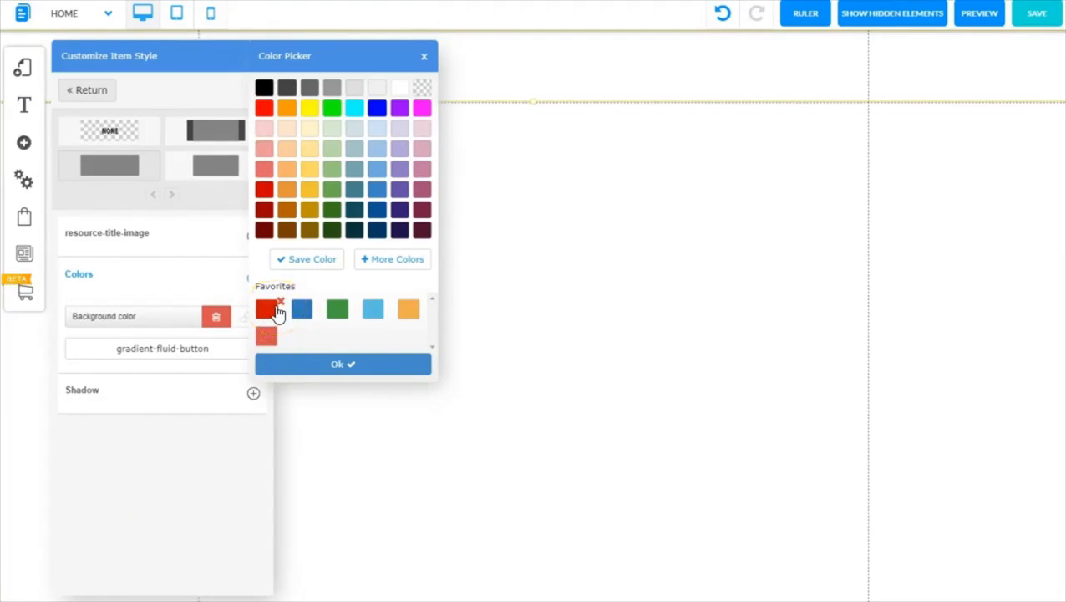
left_click(391, 264)
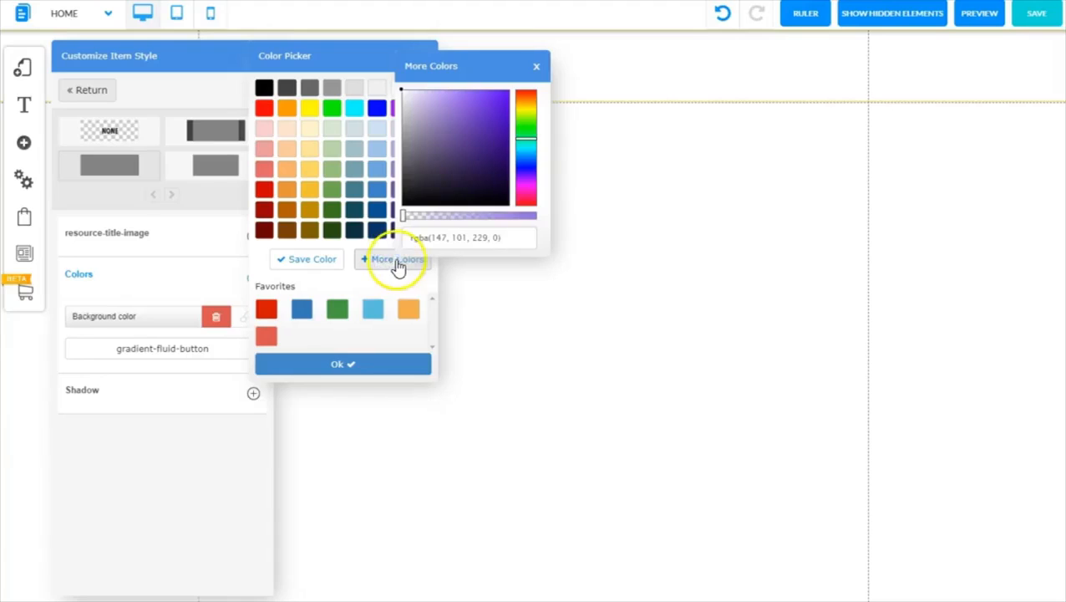
mouse_move(527, 149)
left_mouse_down()
mouse_move(528, 190)
mouse_move(529, 109)
mouse_move(529, 189)
mouse_move(528, 132)
left_mouse_up()
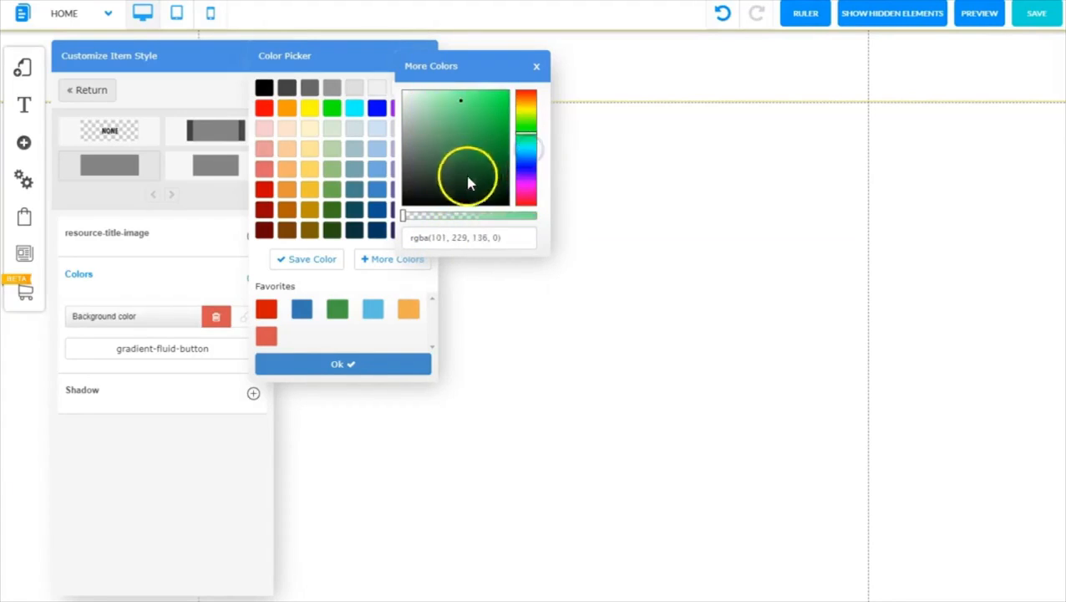
left_click(504, 238)
left_click_drag(504, 238, 407, 236)
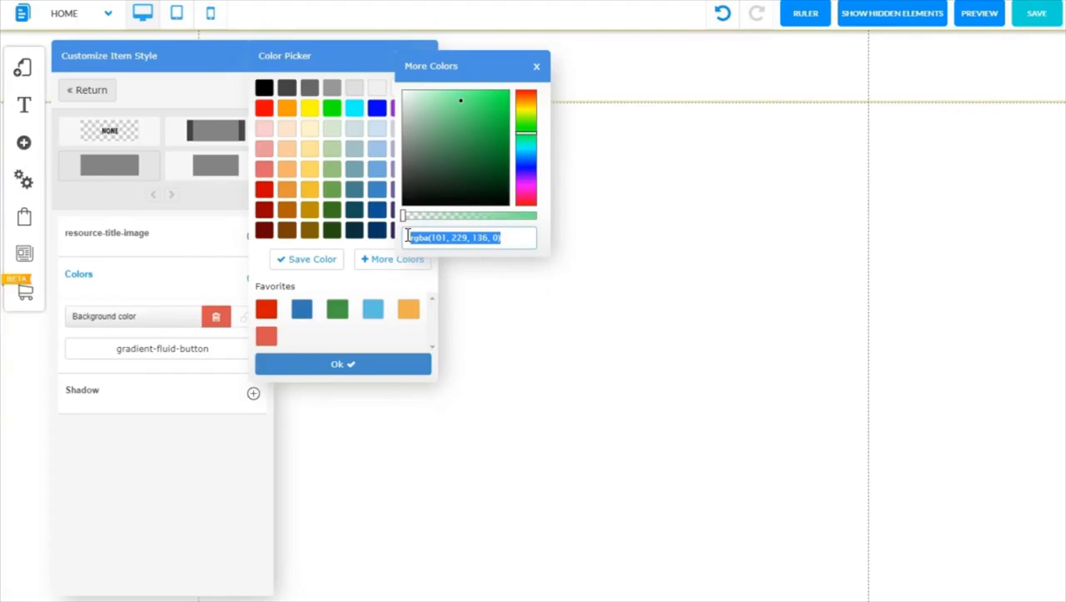
type("rgb(176, 26, 45)")
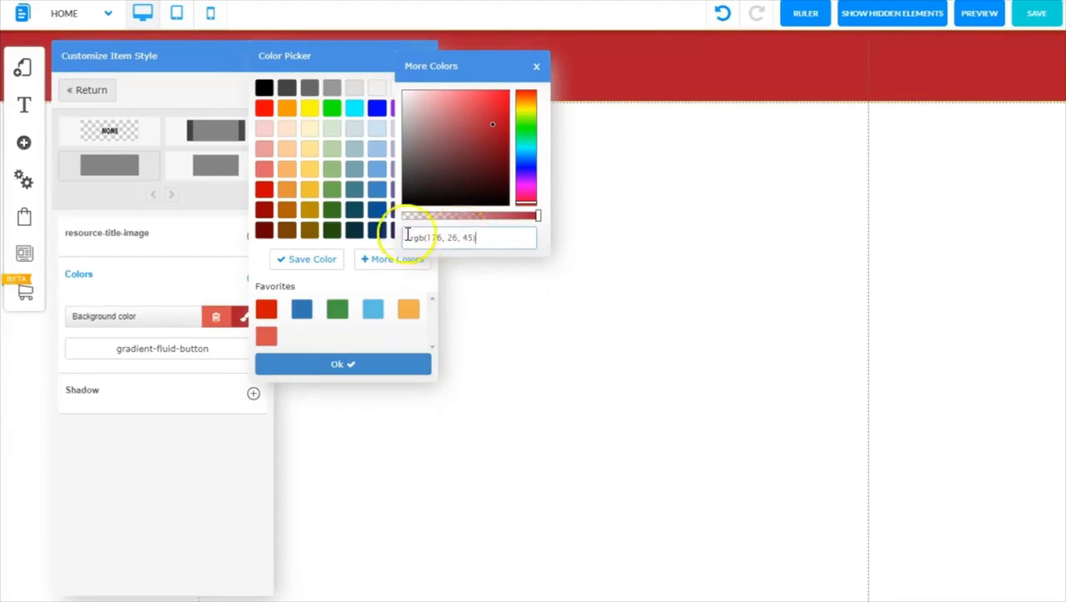
left_click(301, 259)
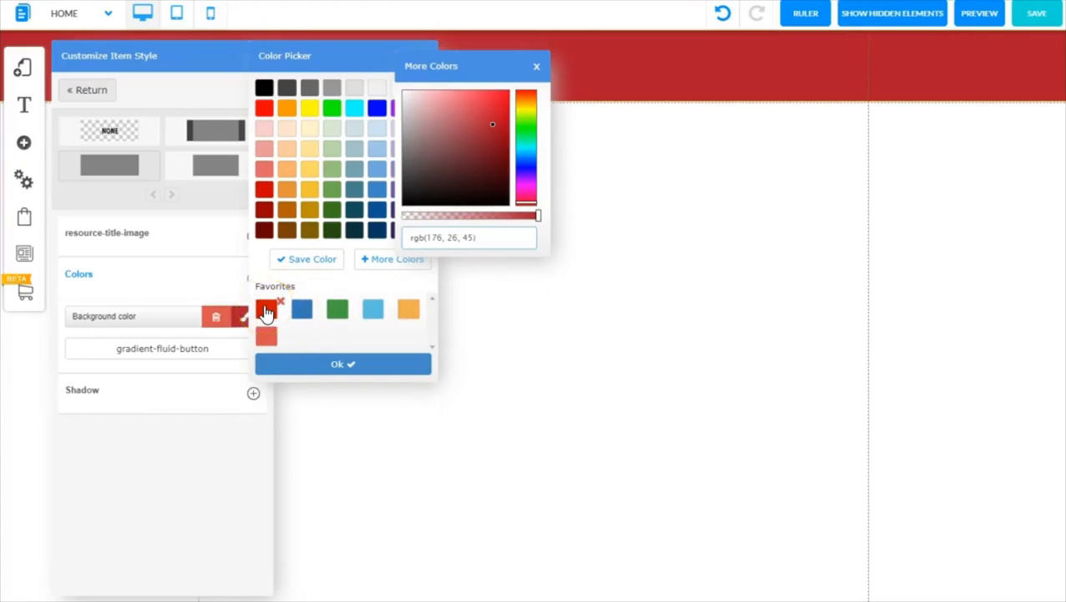
left_click(336, 368)
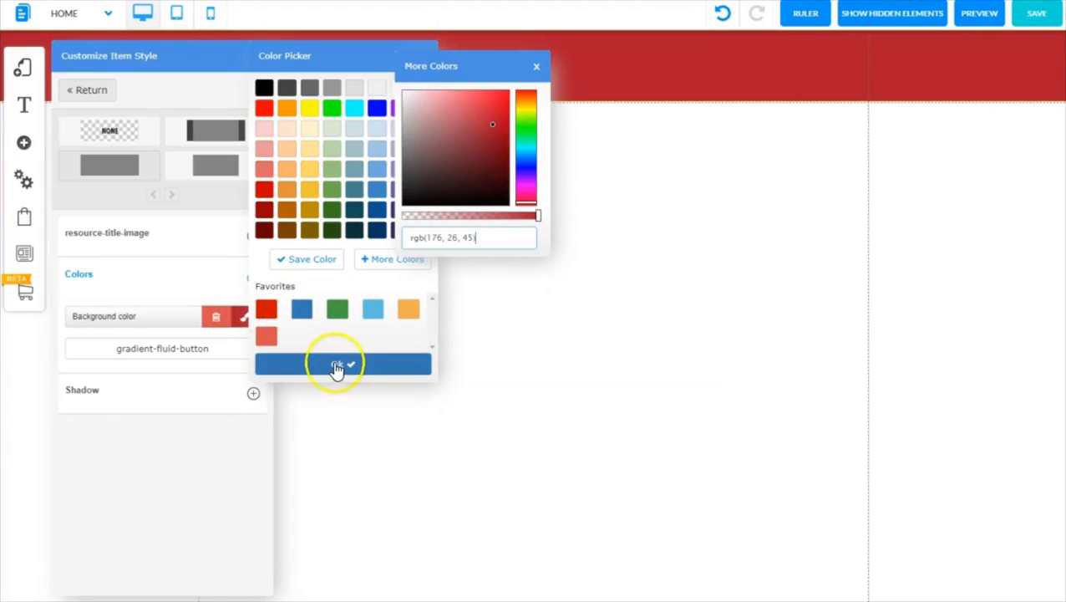
- Confirm the header's background color, close its style settings and stretch the header downward to about twice its height
left_click(336, 365)
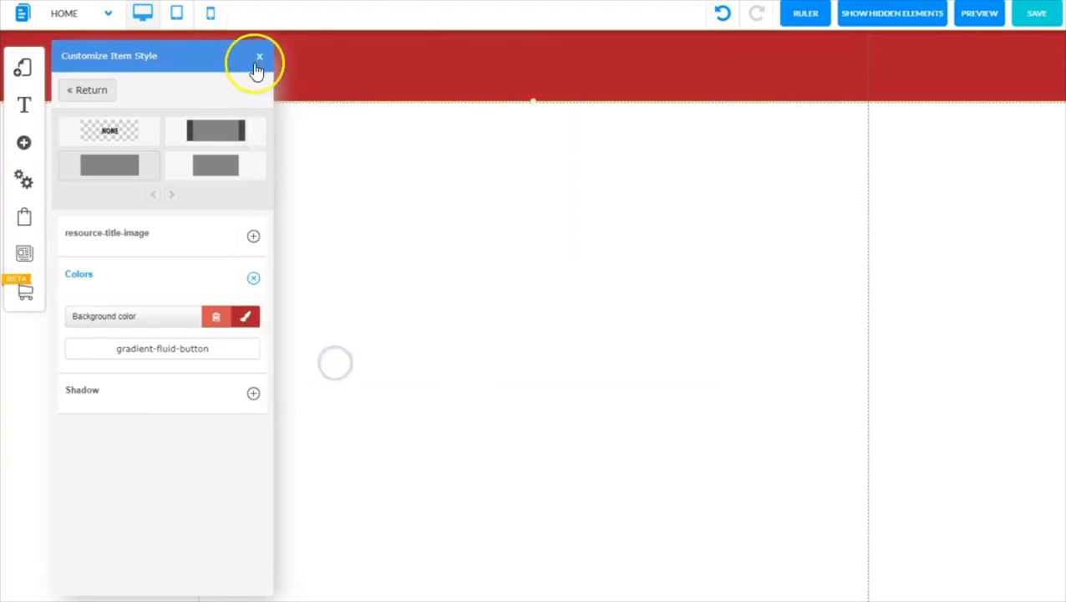
left_click(263, 57)
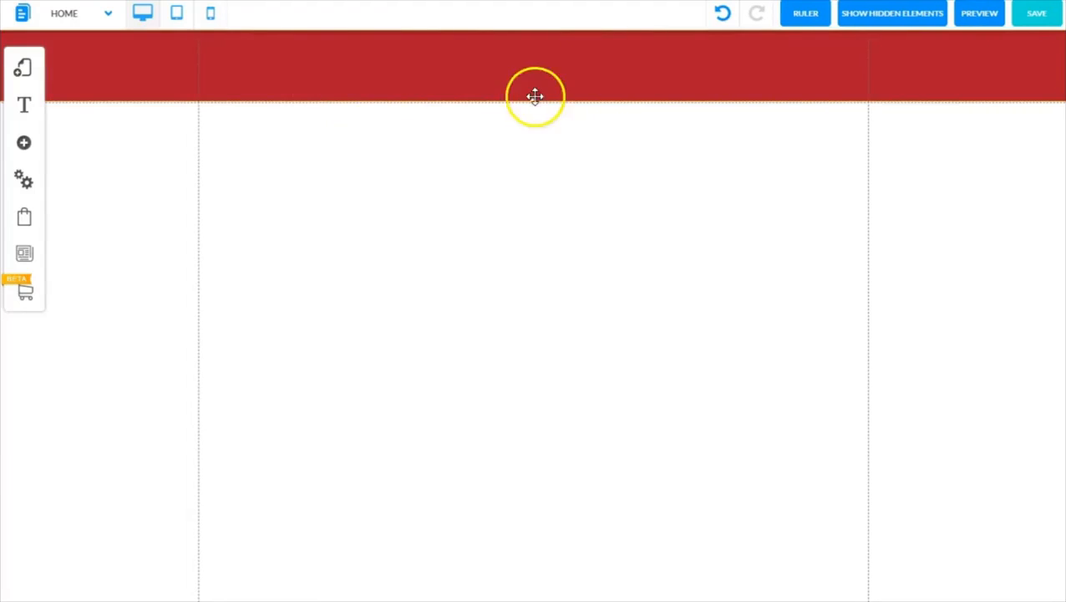
left_click_drag(533, 101, 522, 176)
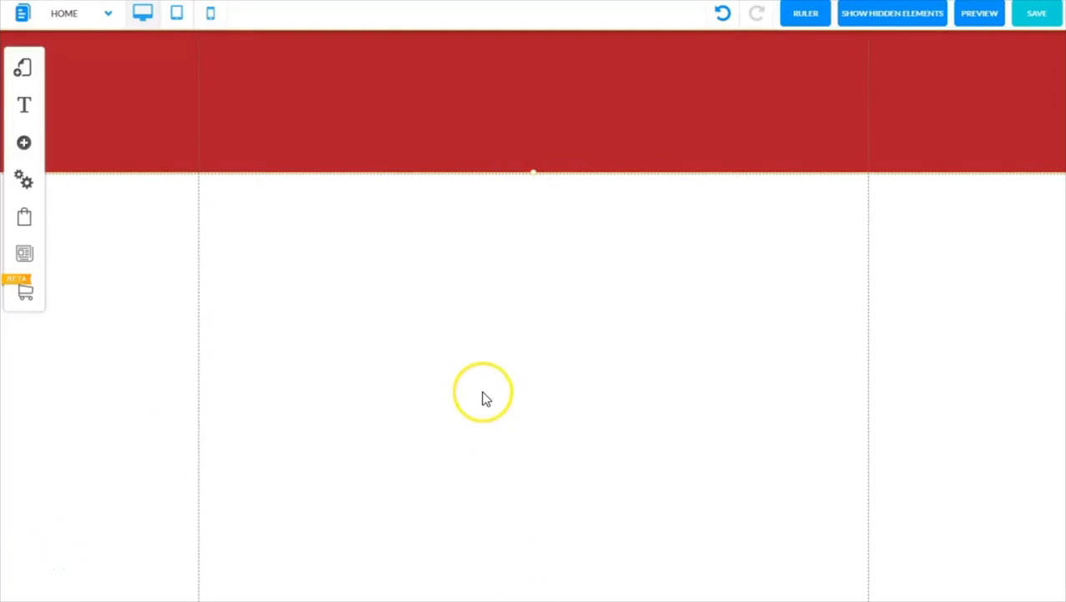
- Add a plain Image element to the page below the header and close the element list
left_click(24, 145)
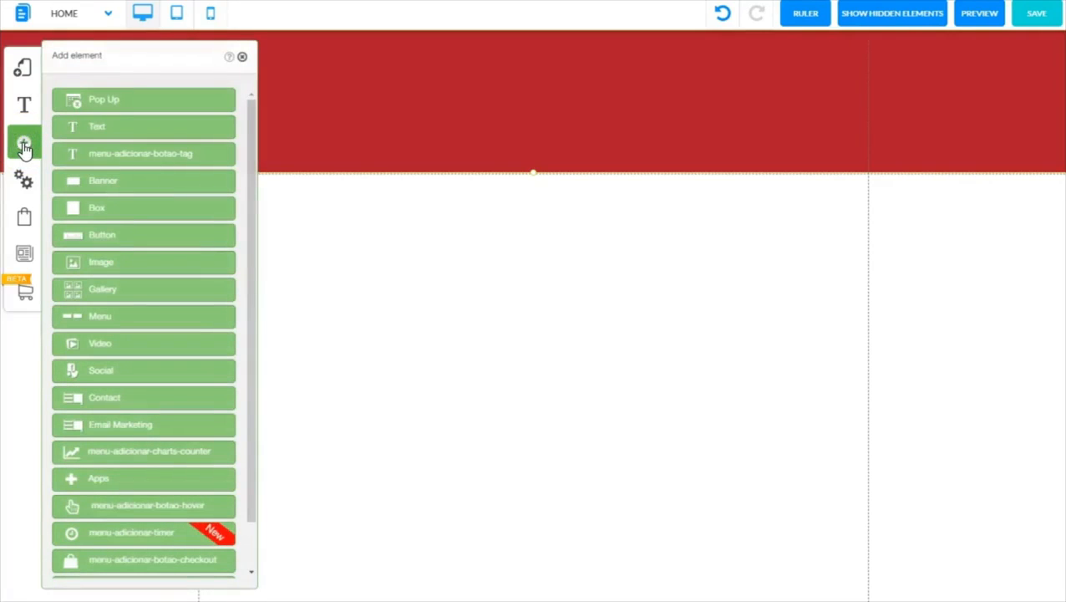
left_click(91, 263)
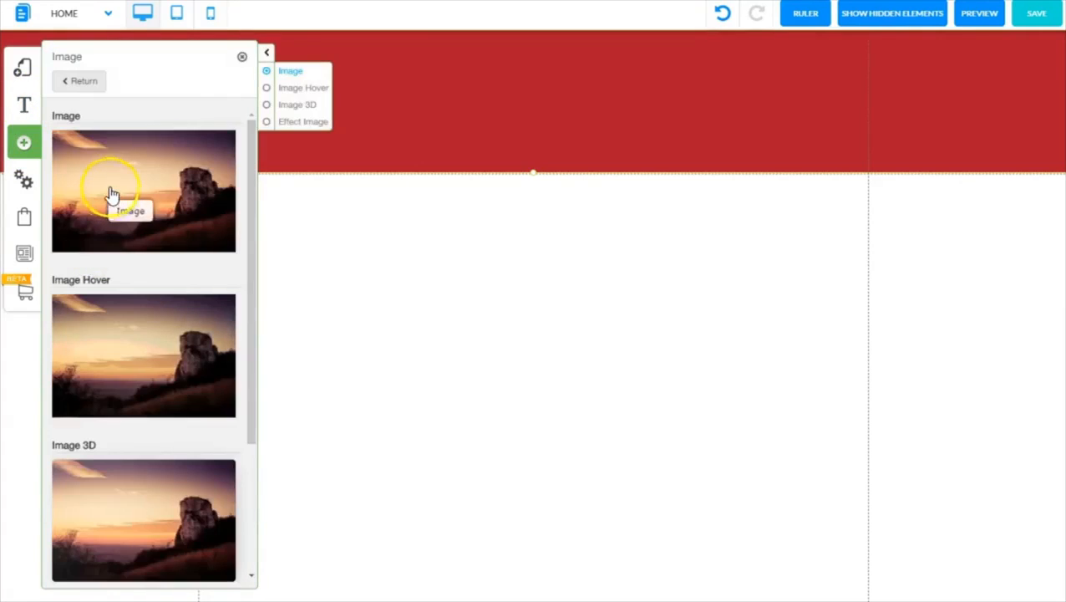
left_click(113, 179)
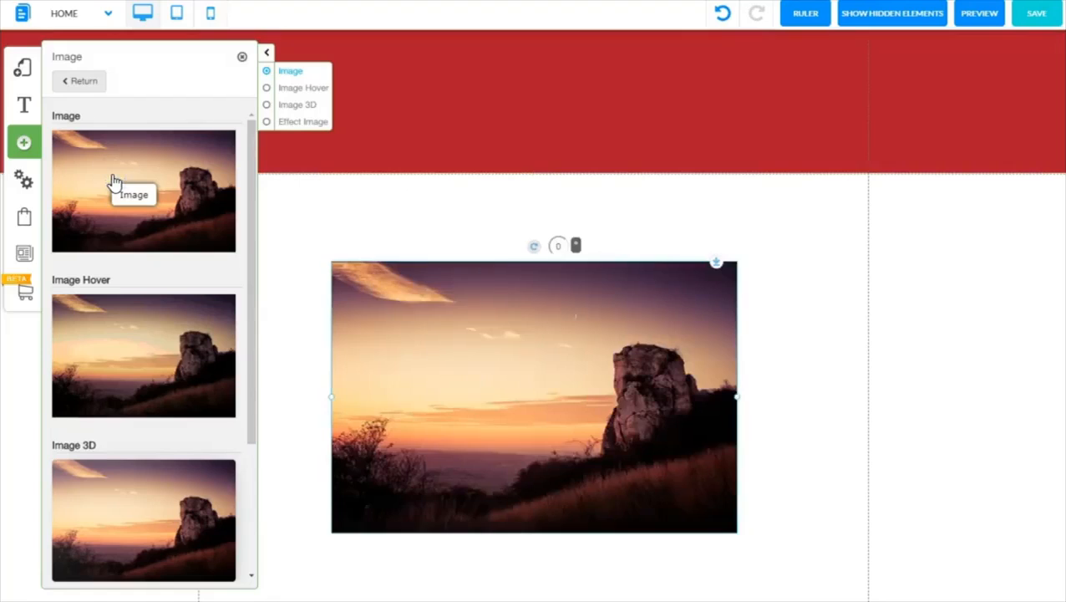
left_click(241, 57)
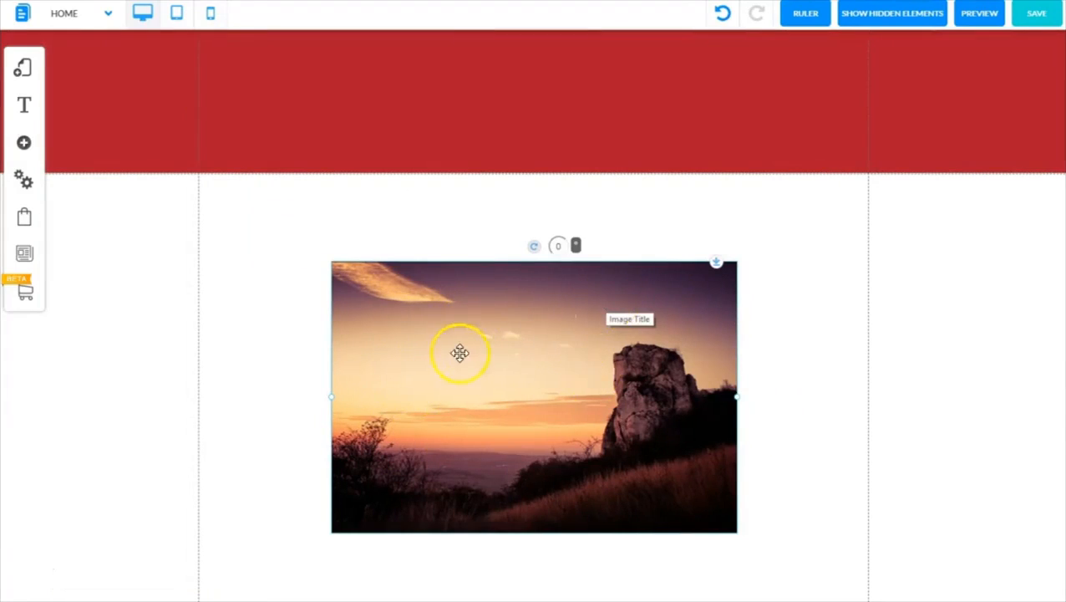
- Open the placeholder image's options and try its bring to front and send to back layer commands
left_click(514, 323)
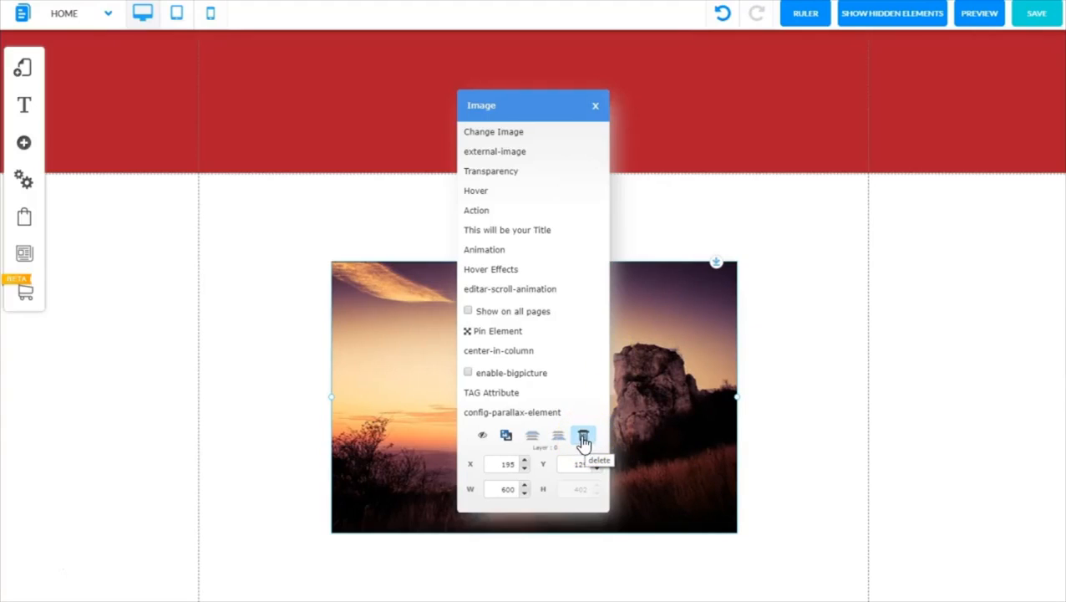
left_click(534, 437)
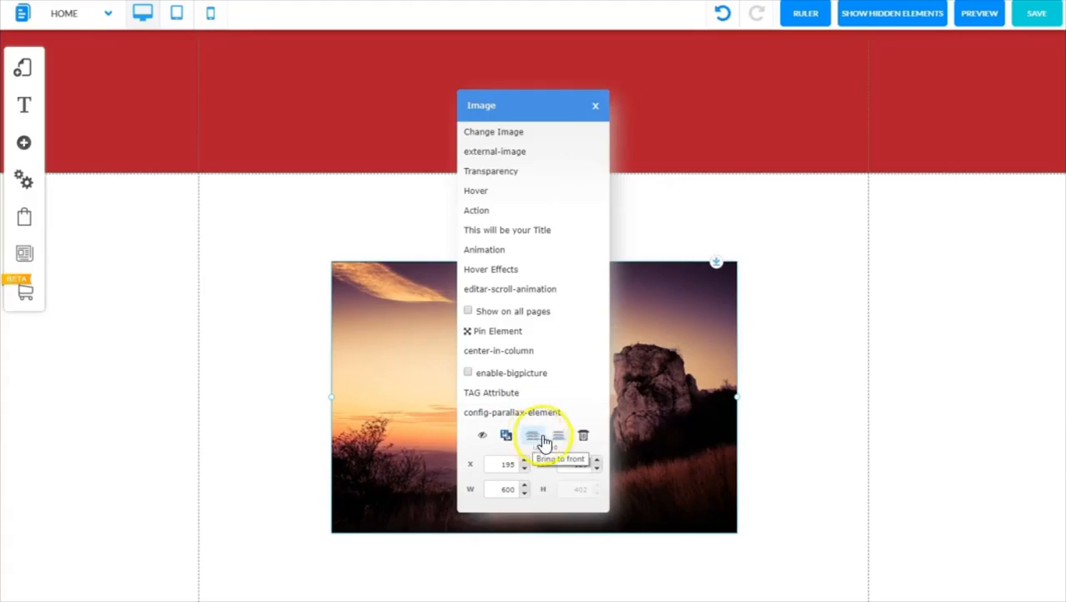
left_click(559, 441)
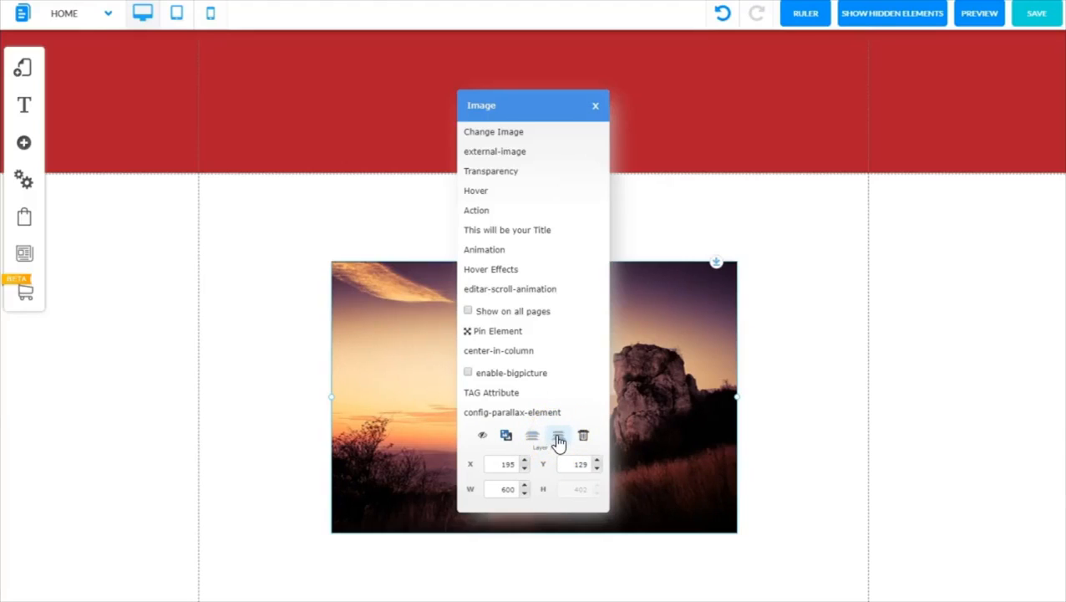
- Duplicate the placeholder image, move the copy up and to the right over the original, and delete the copy
left_click(507, 436)
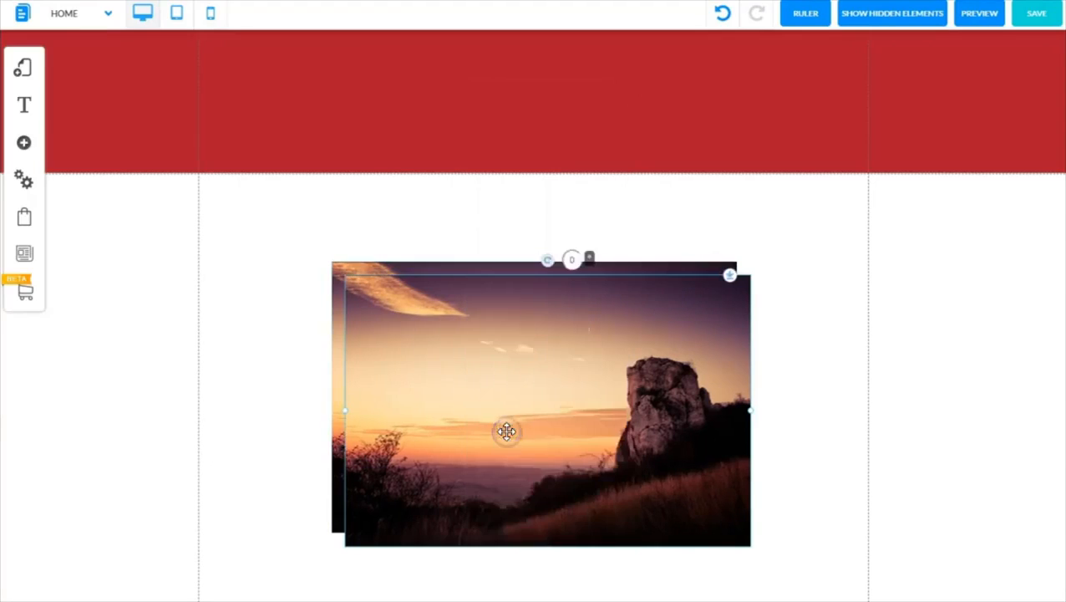
left_click_drag(522, 392, 685, 303)
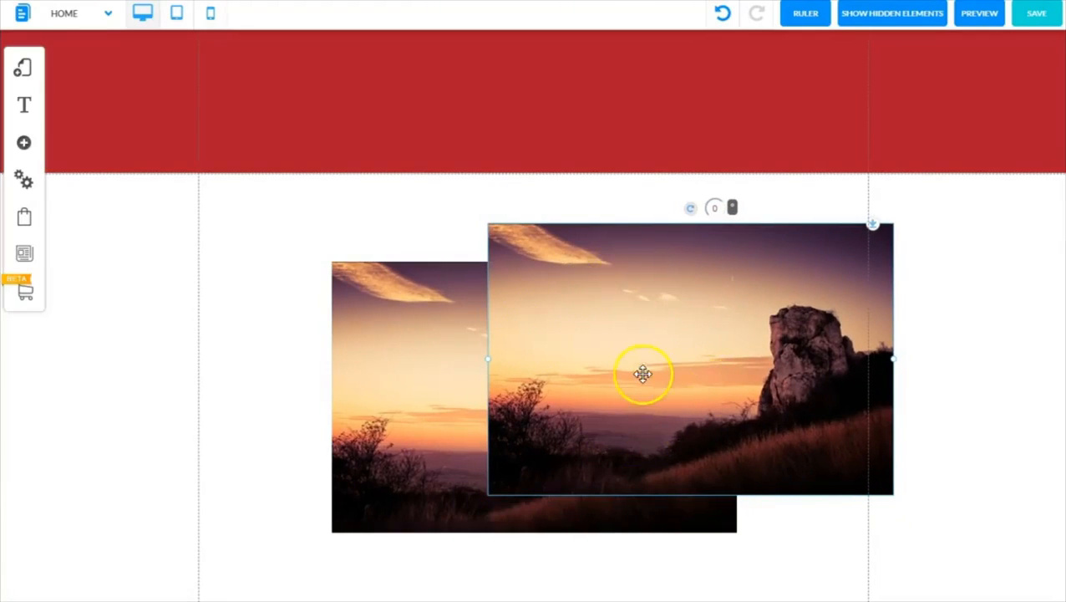
left_click(641, 288)
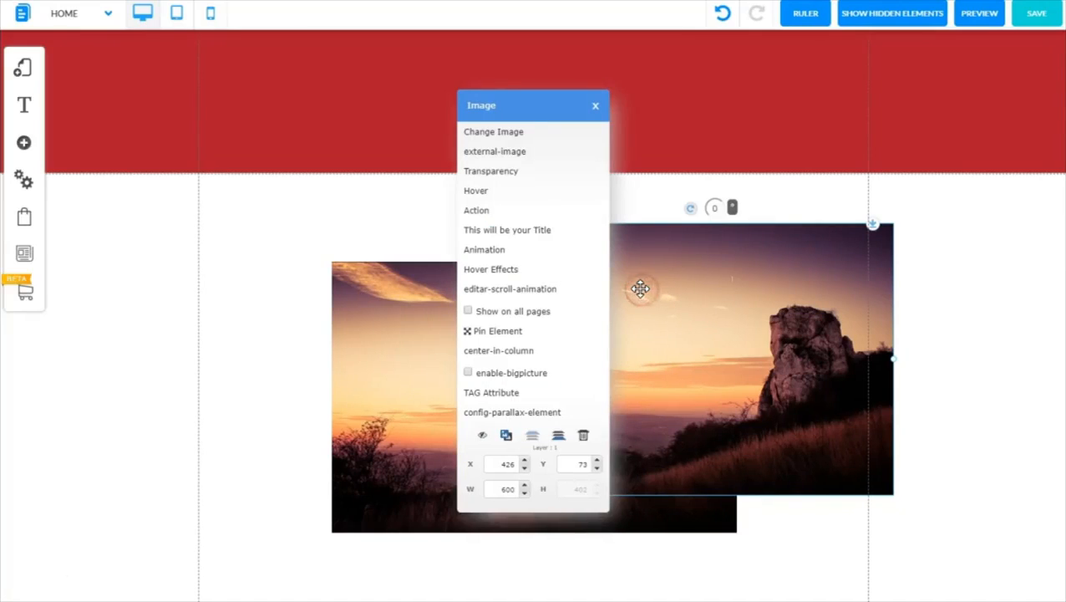
left_click(584, 435)
- Hide the placeholder image, open the list of hidden elements and preview the hidden Box
left_click(541, 394)
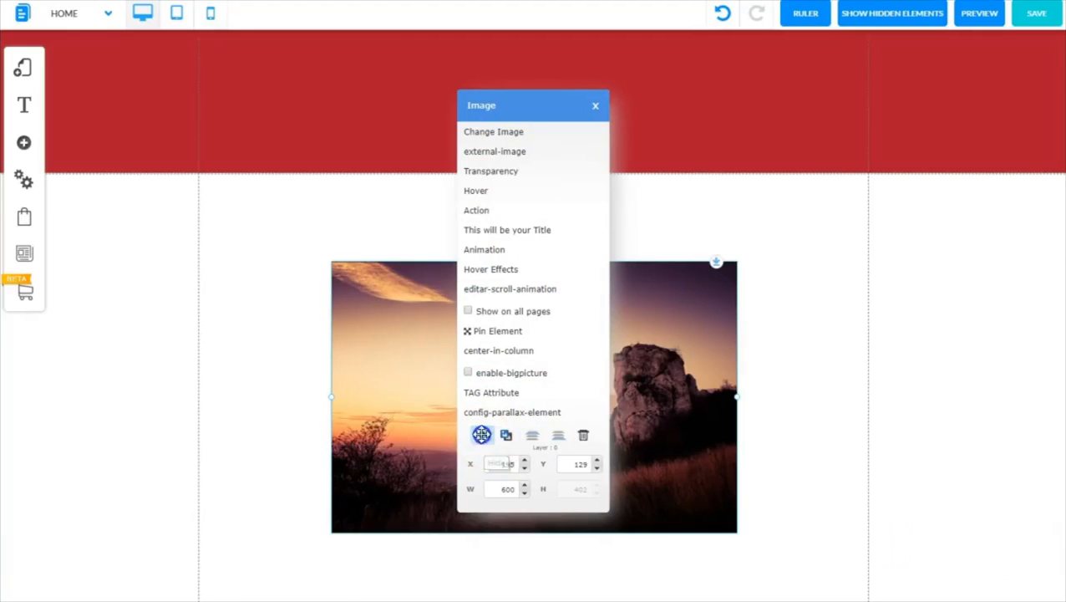
left_click(483, 437)
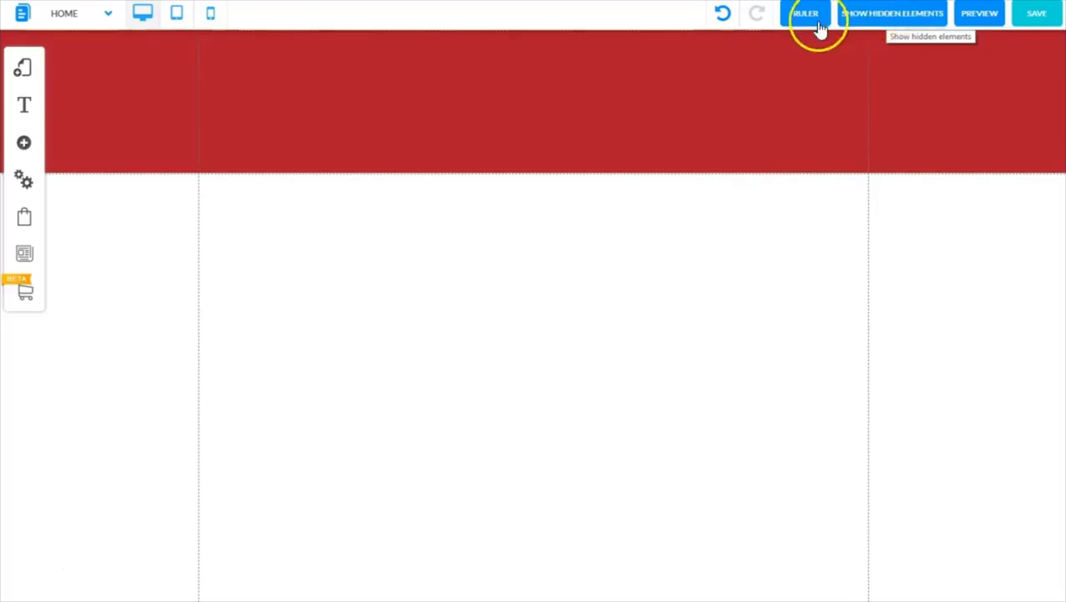
left_click(884, 15)
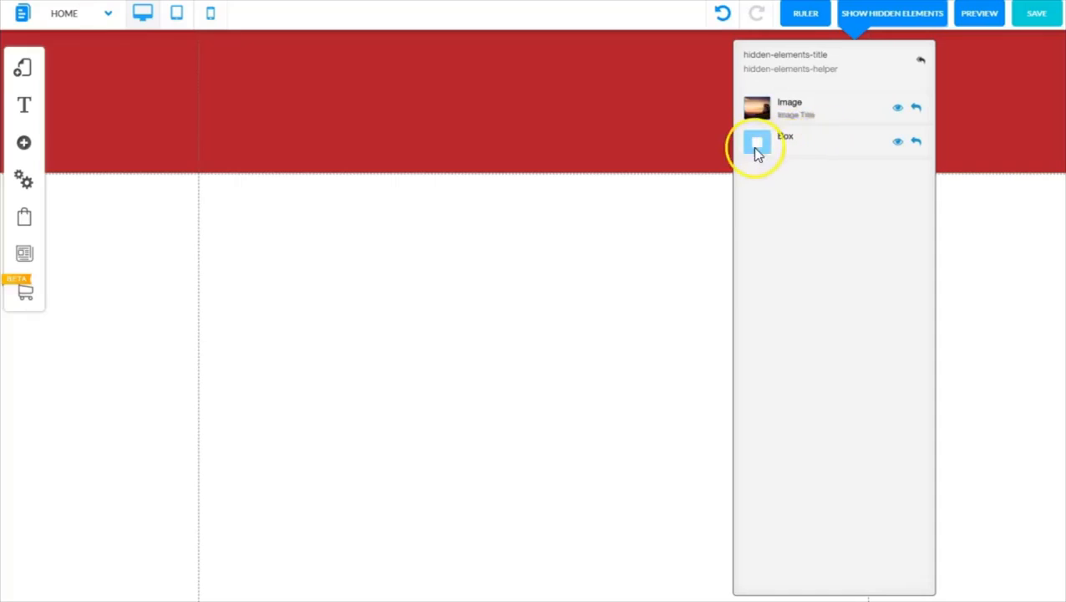
left_click(899, 143)
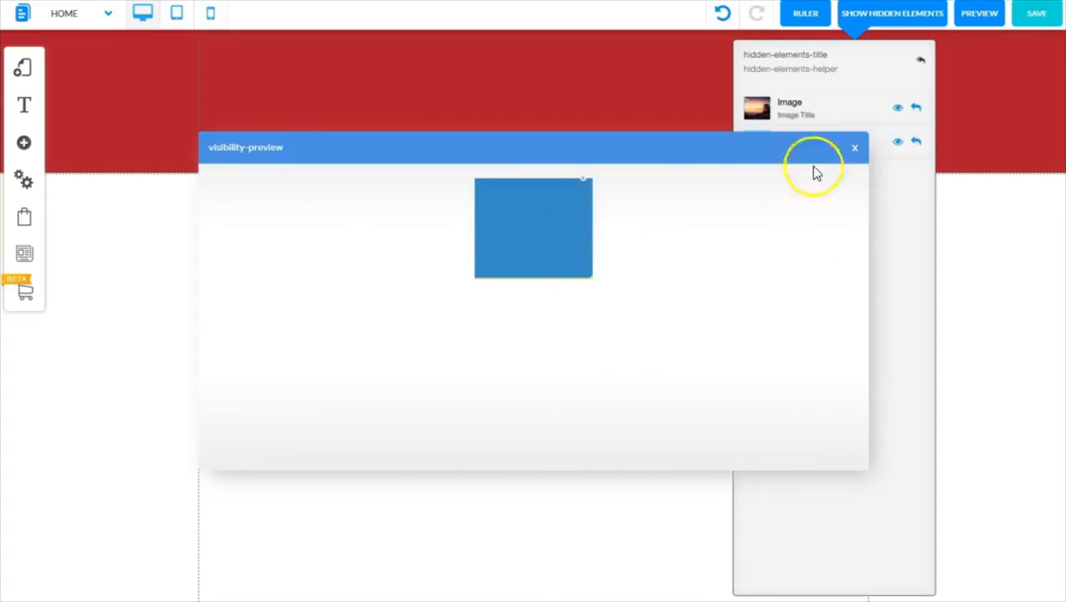
left_click(853, 152)
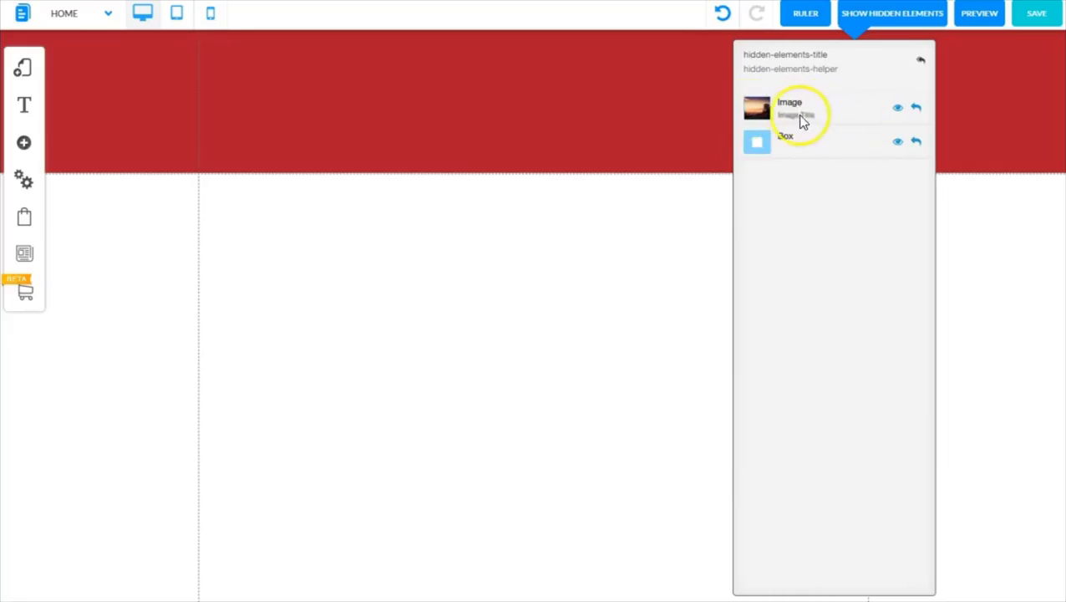
- Restore the hidden placeholder image to the page and close the list of hidden elements
left_click(916, 110)
left_click(453, 363)
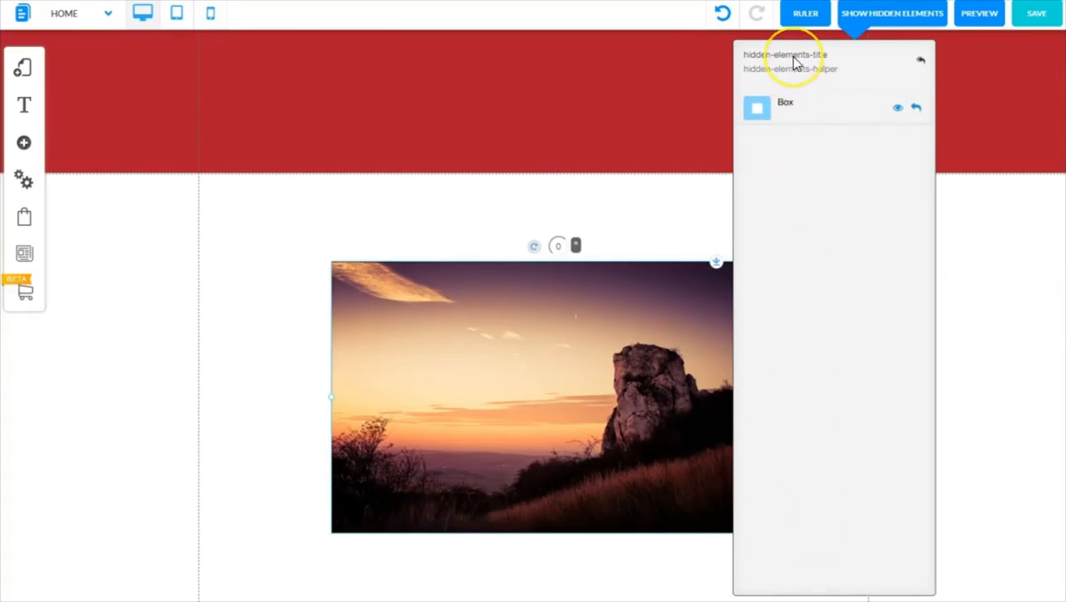
left_click(863, 15)
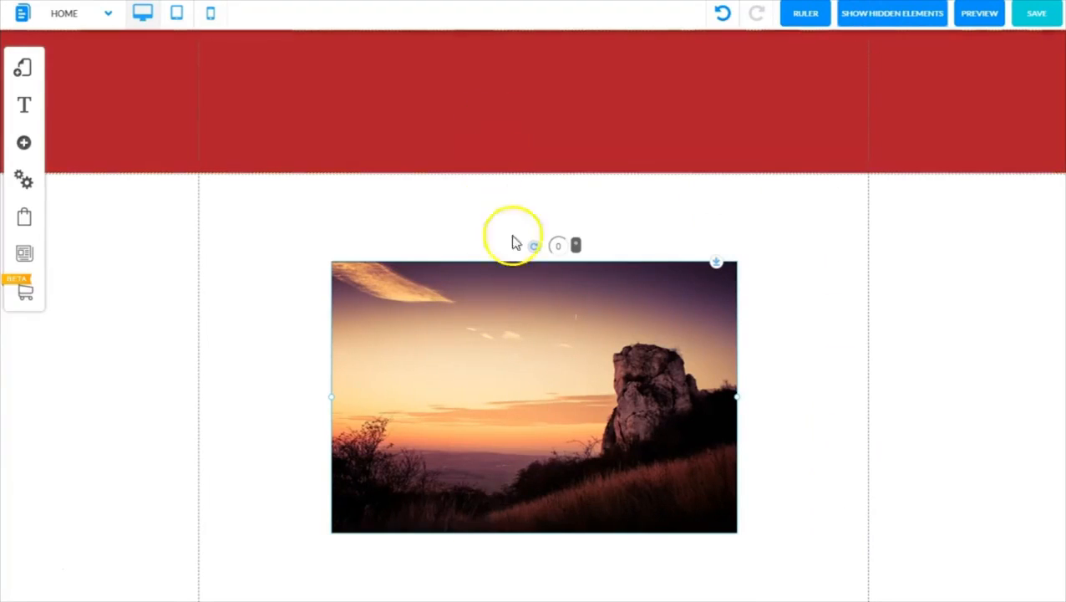
- Open the file repository for changing the placeholder image, and add and select a directory named Fruit Shop
left_click(545, 306)
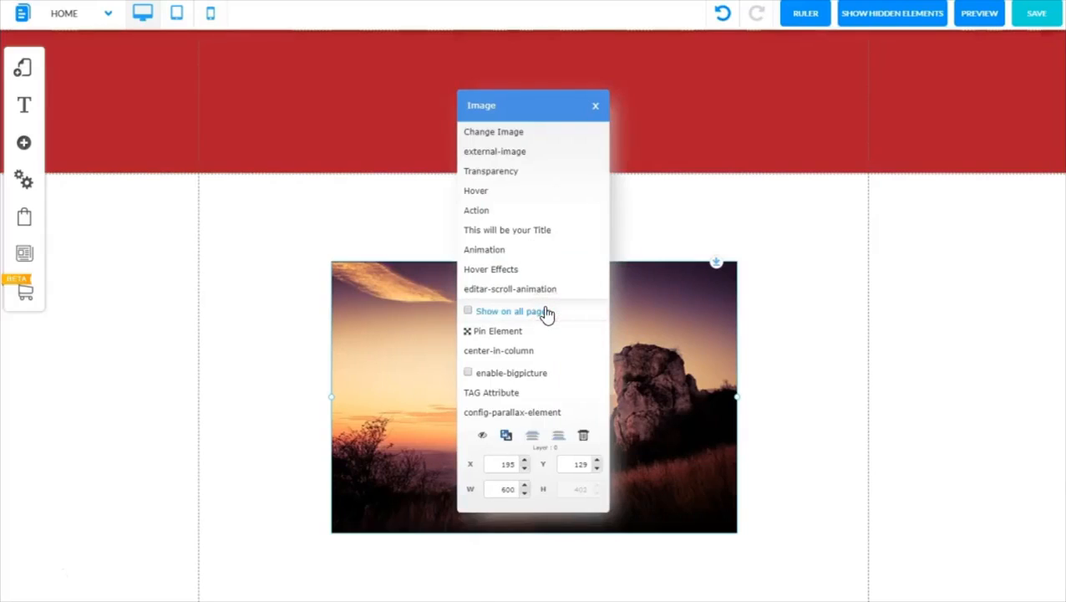
left_click(507, 138)
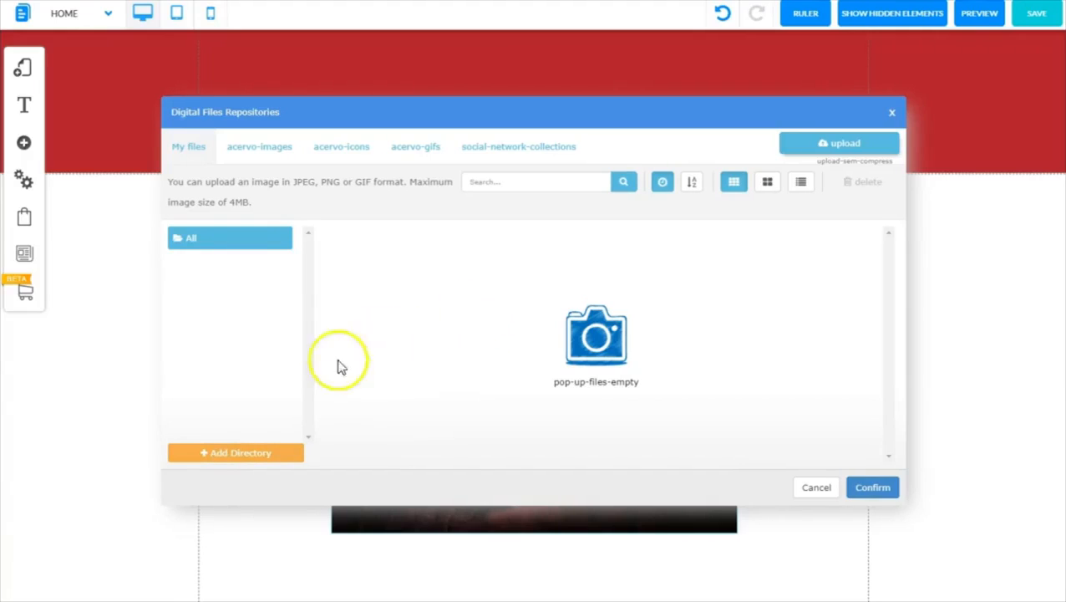
left_click(232, 454)
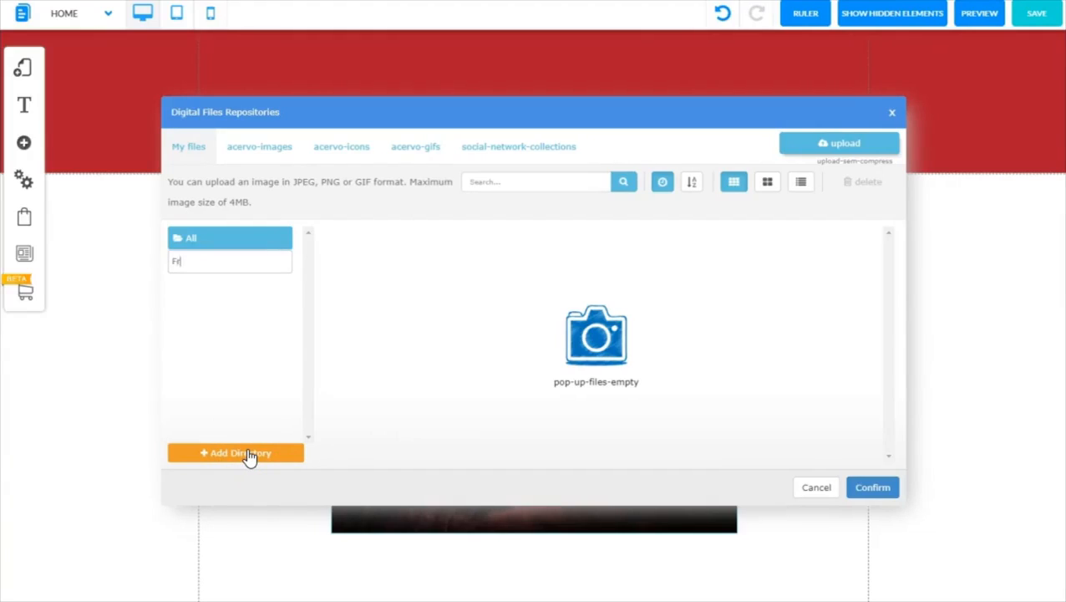
type("ruit Shop")
left_click(241, 441)
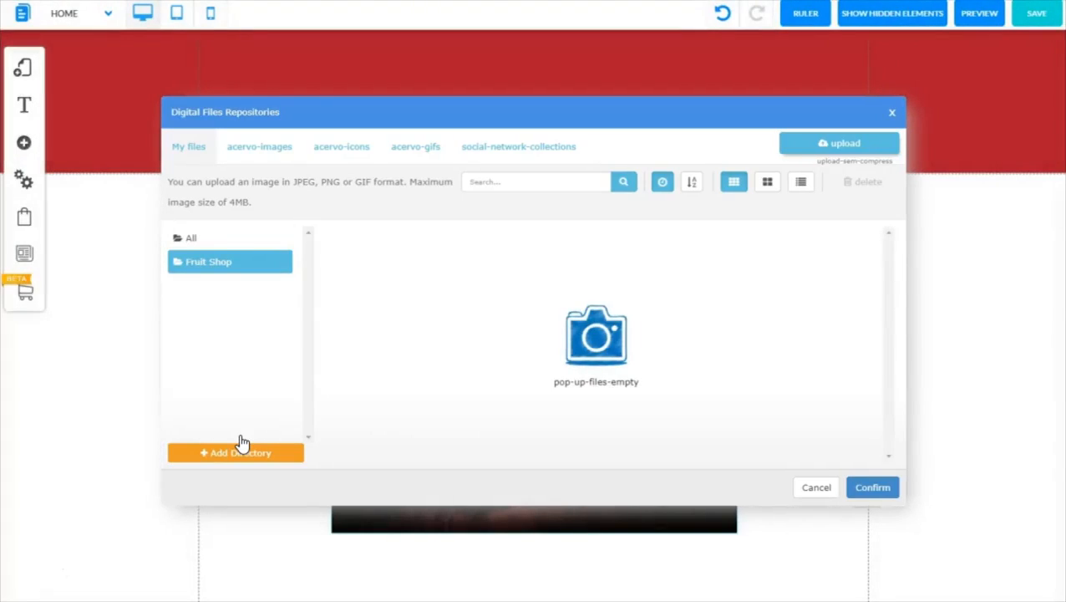
left_click(216, 262)
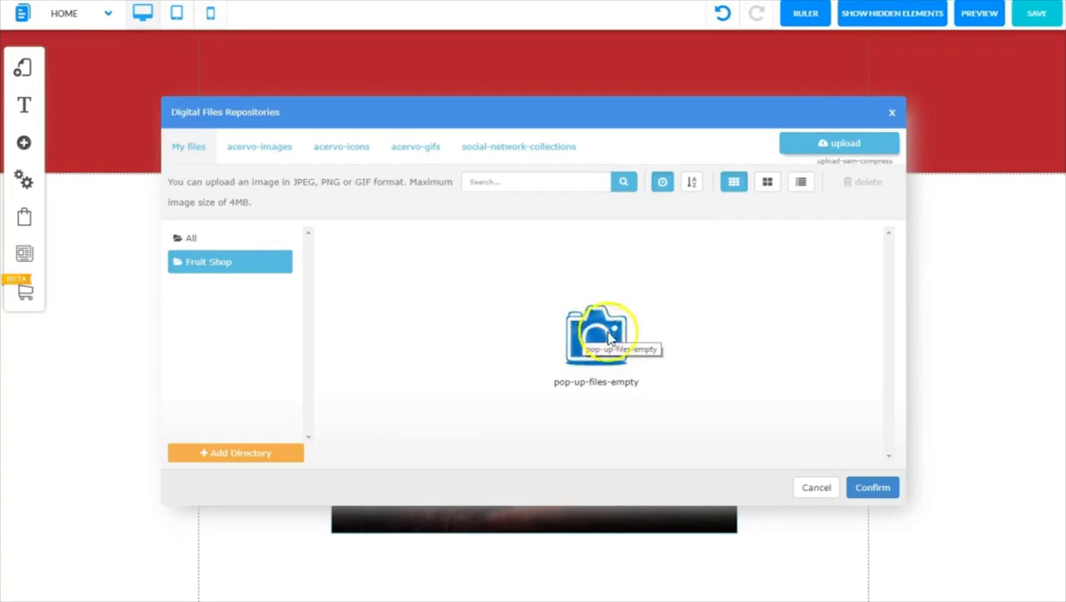
- Upload all the images from the Fruit Shop Website folder on the Desktop to the file repository
left_click(808, 138)
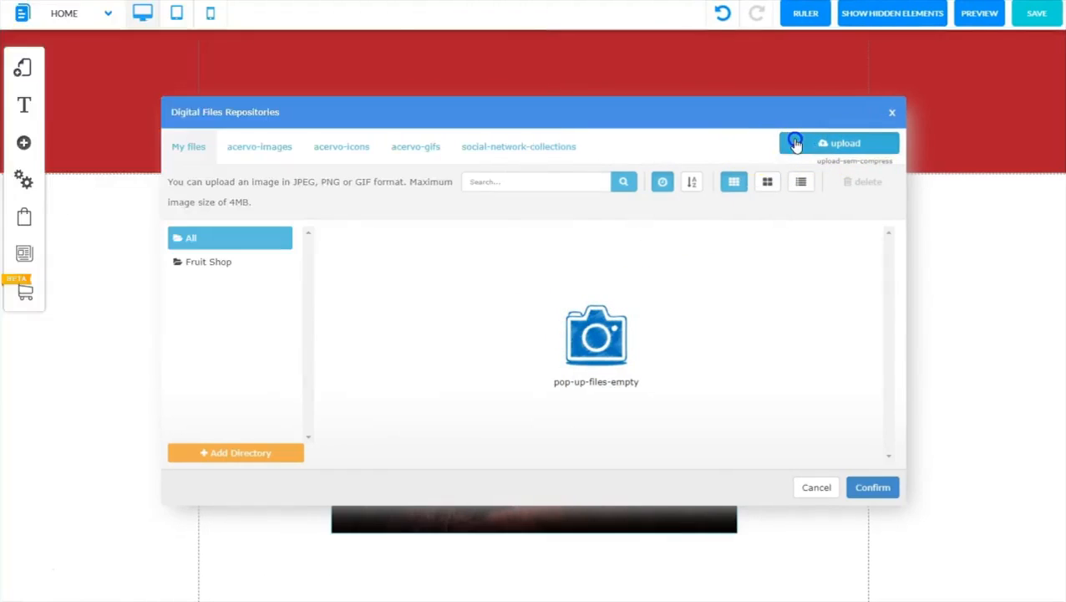
left_click(795, 143)
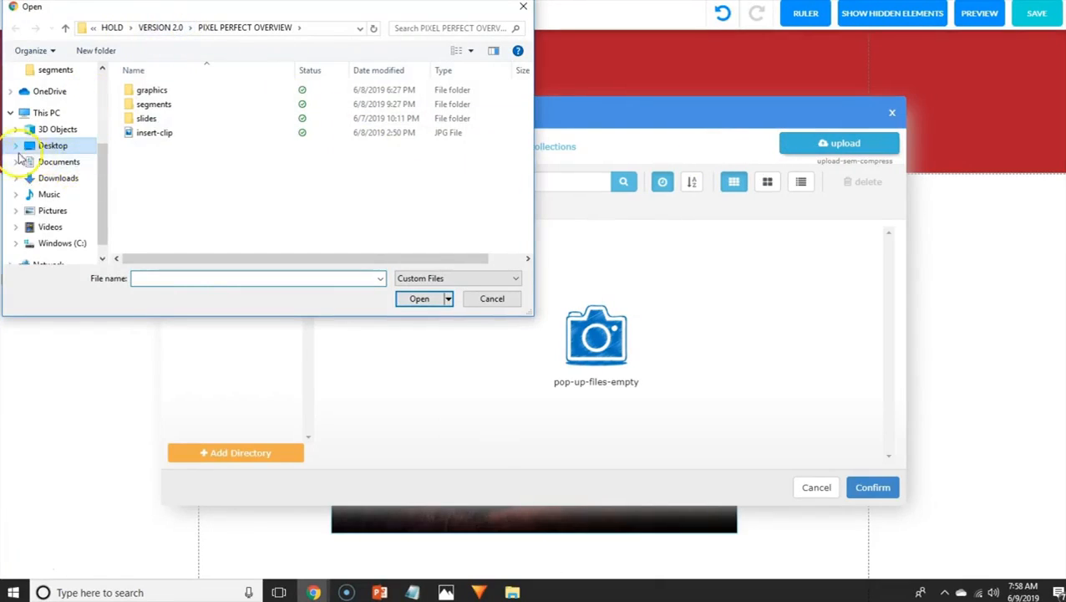
left_click(16, 146)
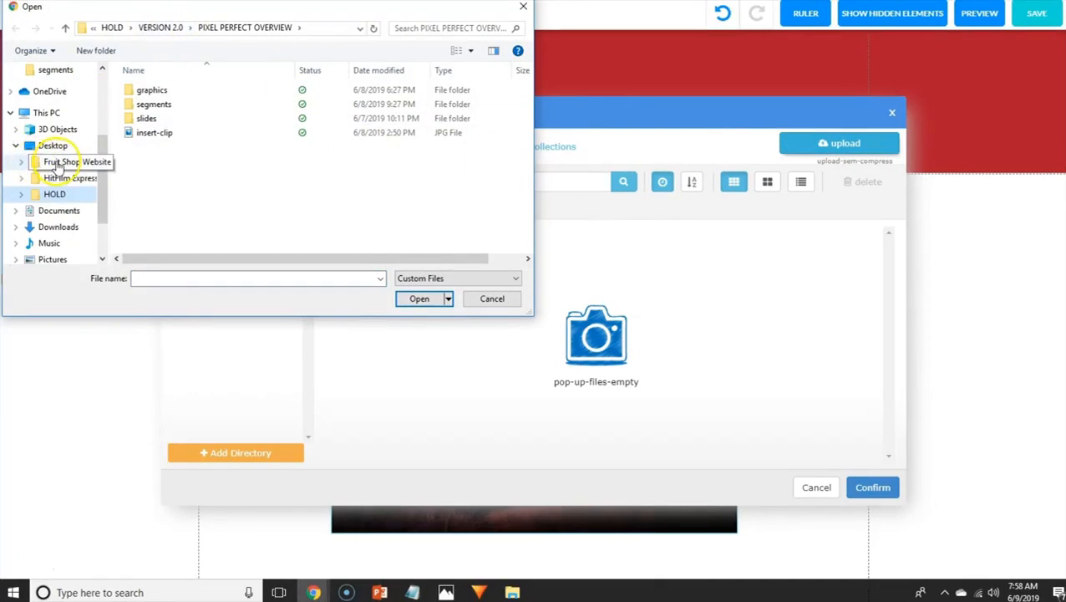
left_click(55, 163)
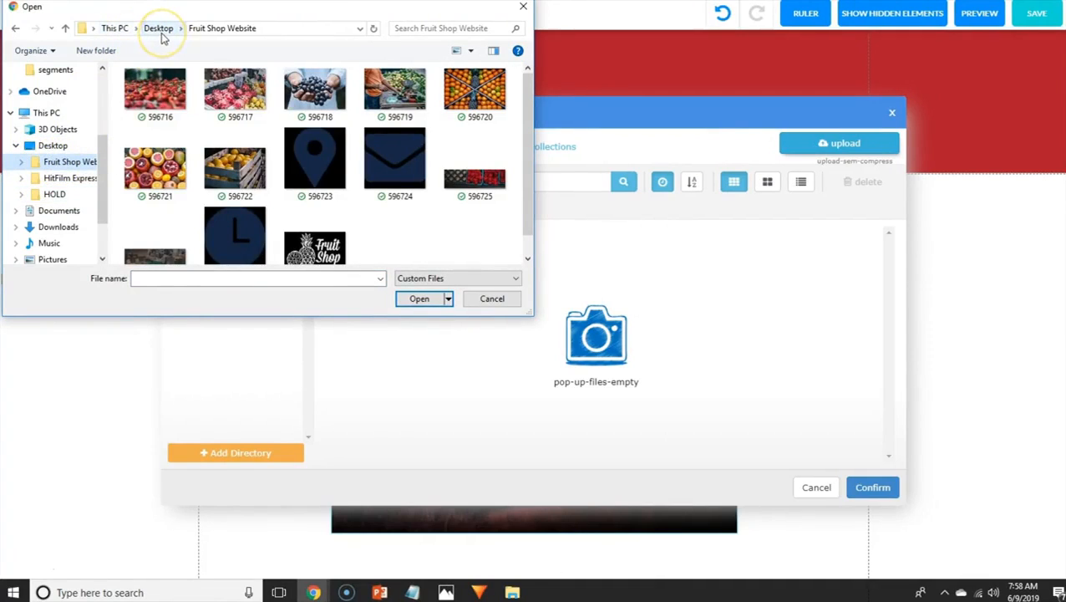
mouse_move(537, 228)
left_mouse_down()
mouse_move(529, 262)
mouse_move(527, 230)
left_mouse_up()
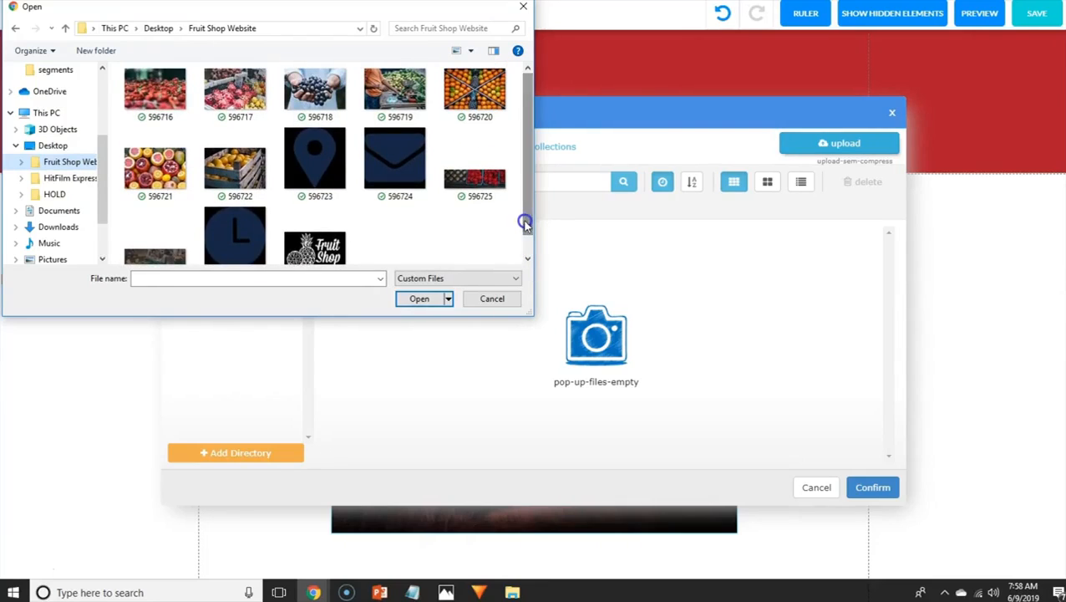
left_click_drag(117, 71, 483, 269)
left_click(413, 299)
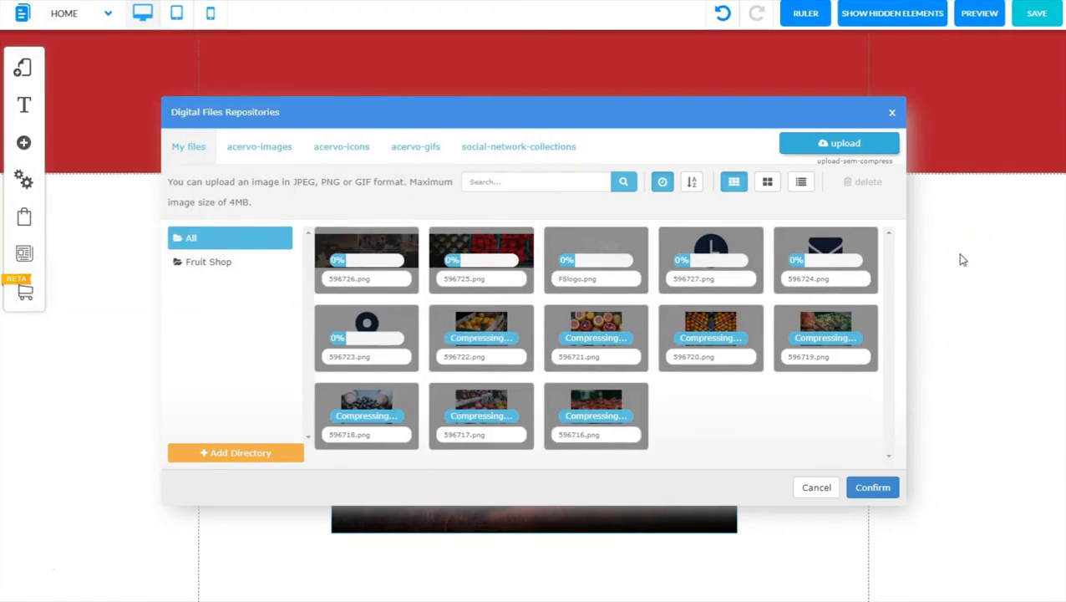
left_click(903, 222)
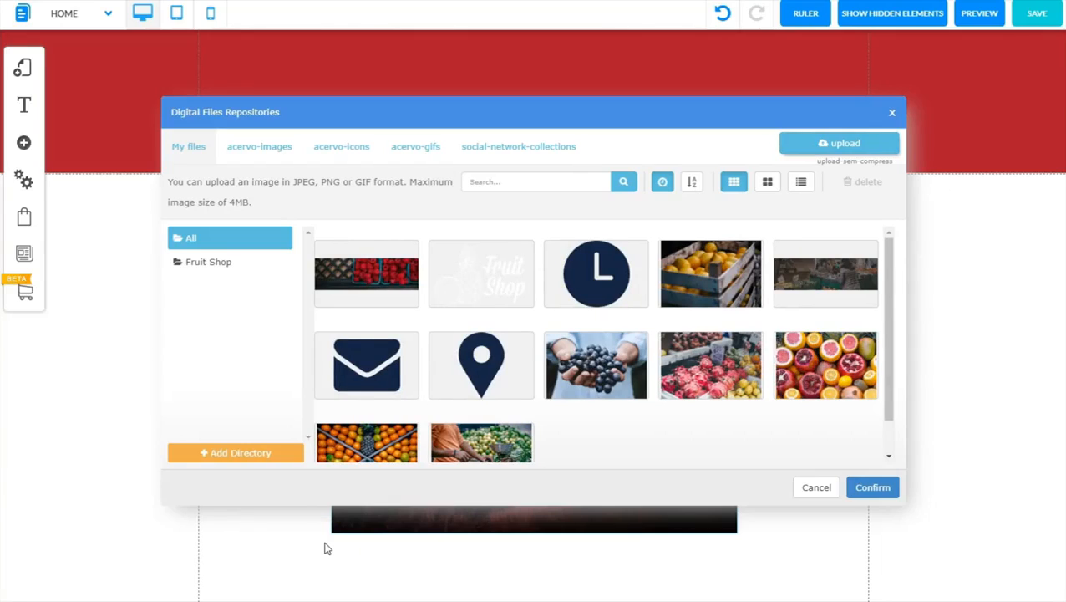
- Replace the placeholder image with the white Fruit Shop logo and move it up so it overlaps the red header
left_click(521, 253)
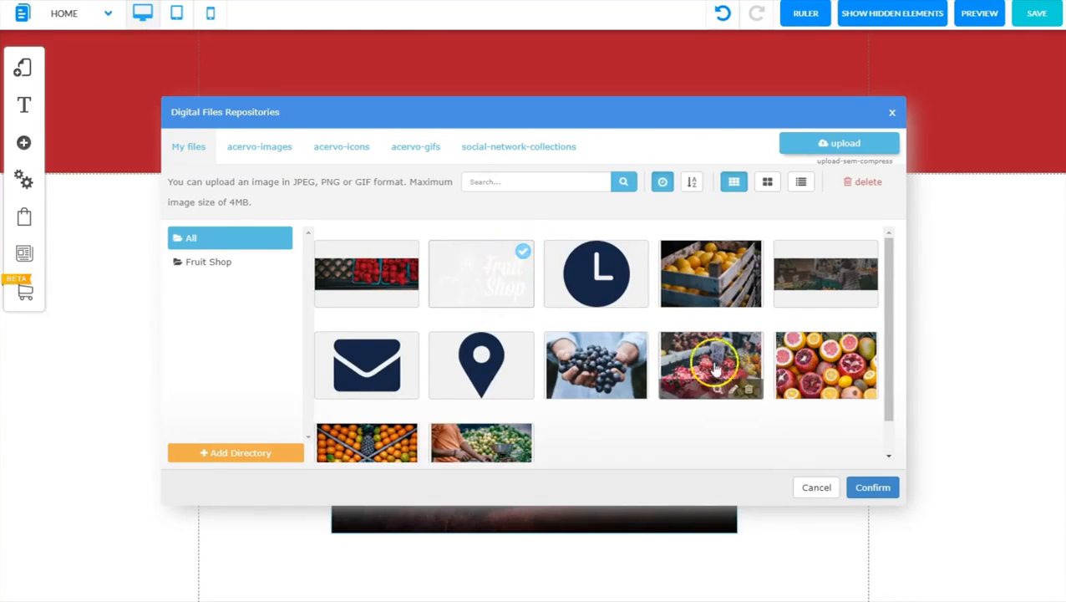
left_click(870, 489)
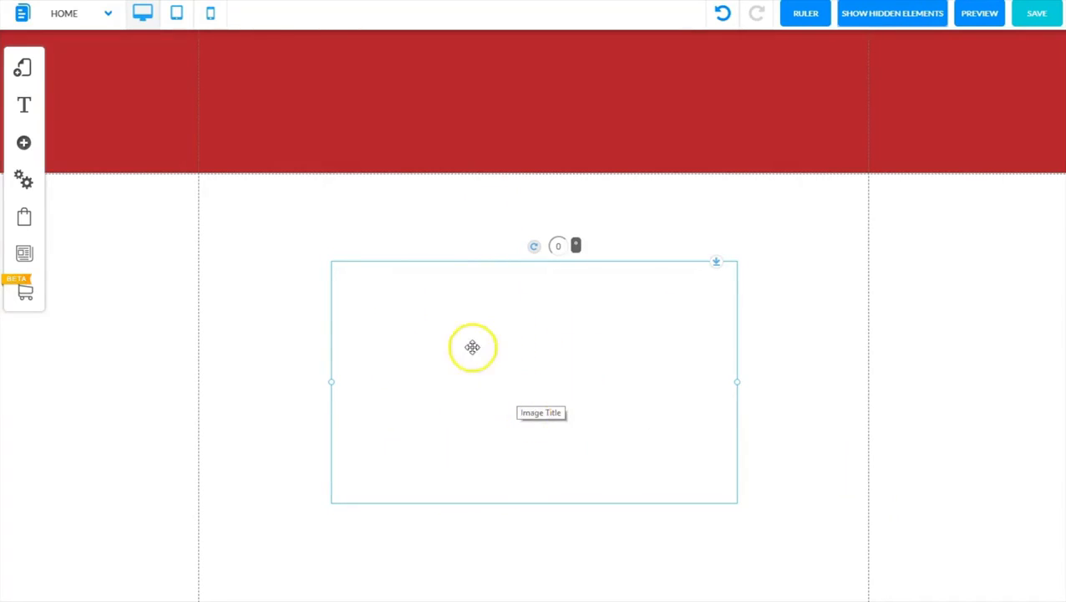
left_click_drag(635, 371, 631, 201)
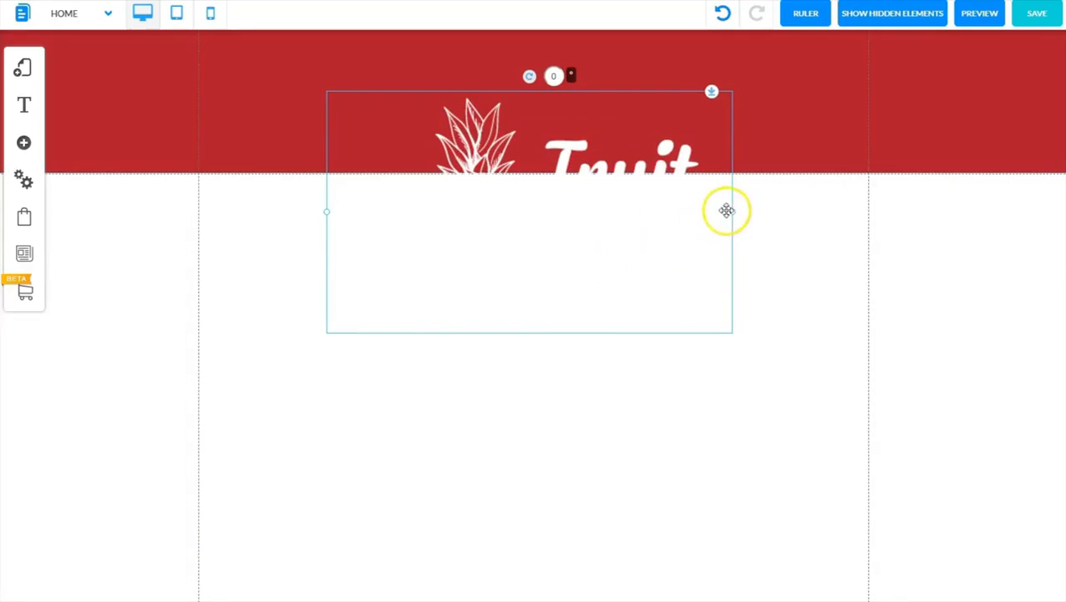
- Shrink the Fruit Shop logo and move it up so it fits entirely inside the red header
left_click_drag(732, 215, 558, 206)
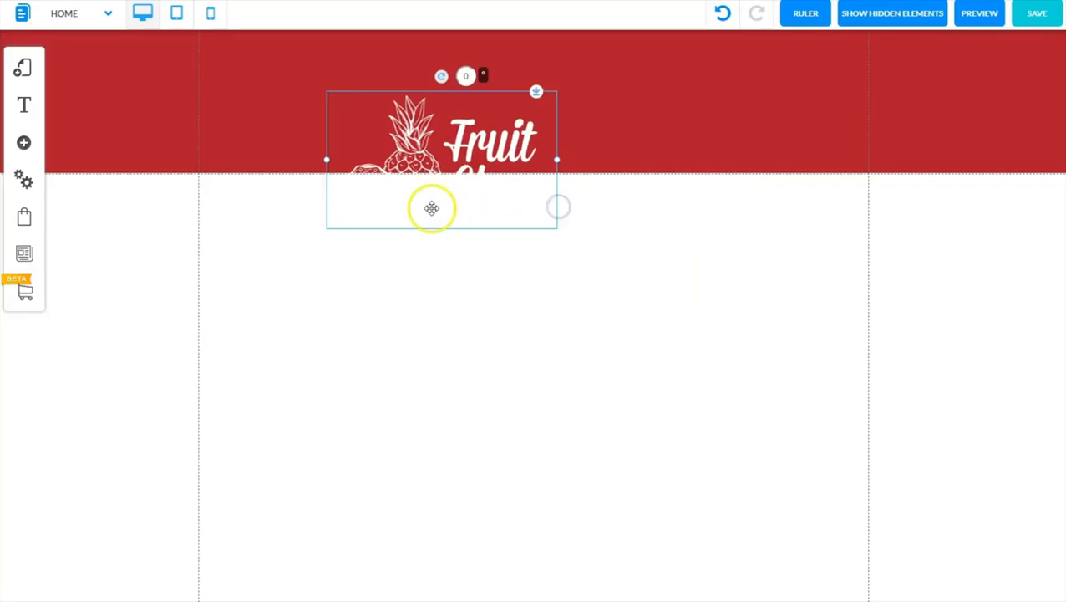
left_click_drag(431, 207, 428, 146)
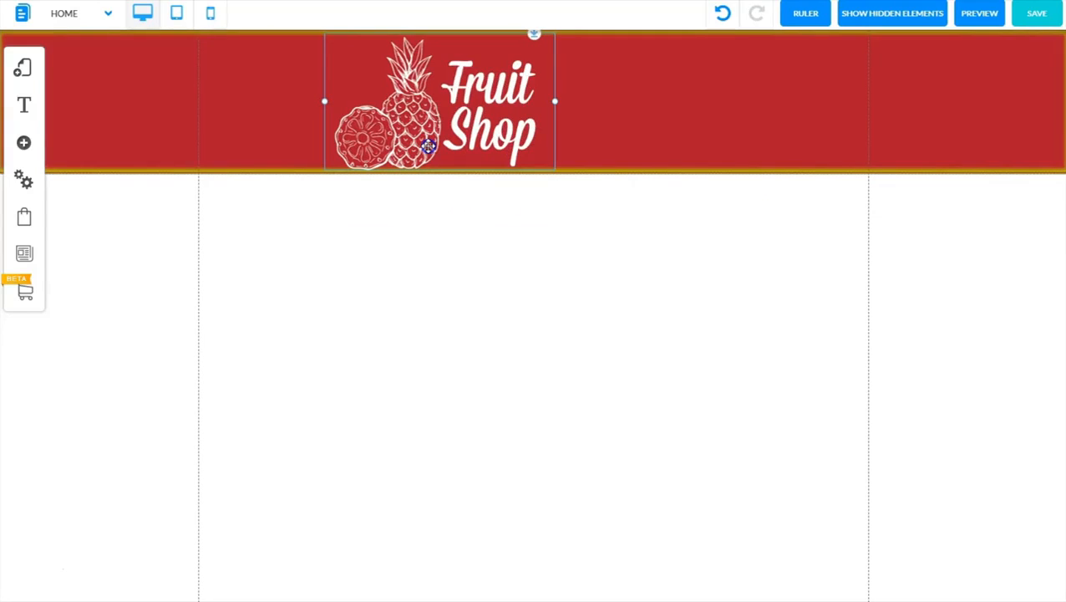
left_click_drag(427, 146, 428, 144)
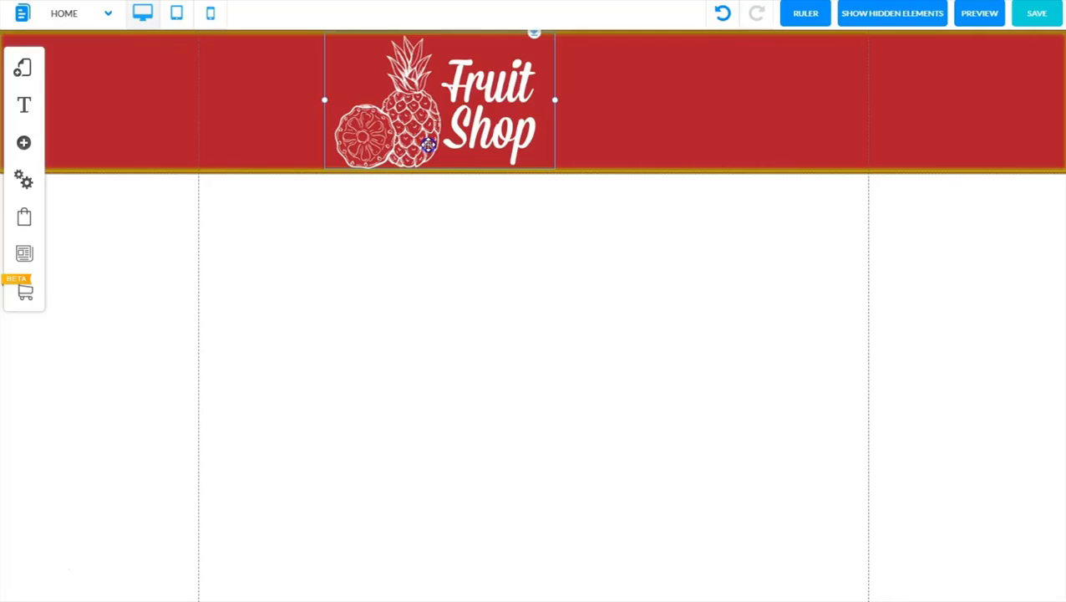
left_click_drag(428, 145, 428, 144)
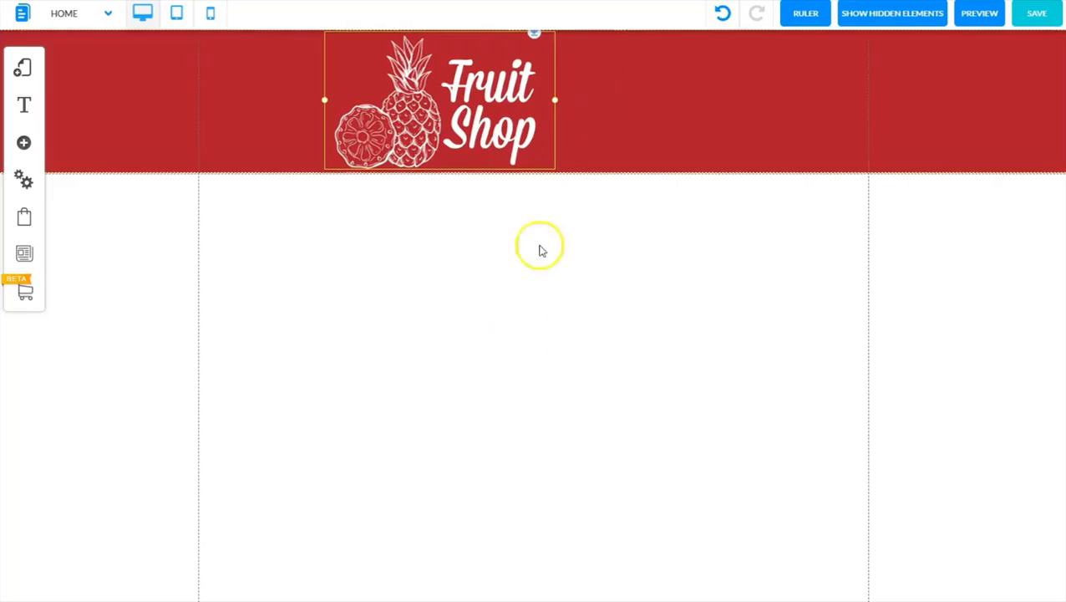
- Reduce the logo further and align it with the left content guide of the header
left_click_drag(553, 105, 518, 91)
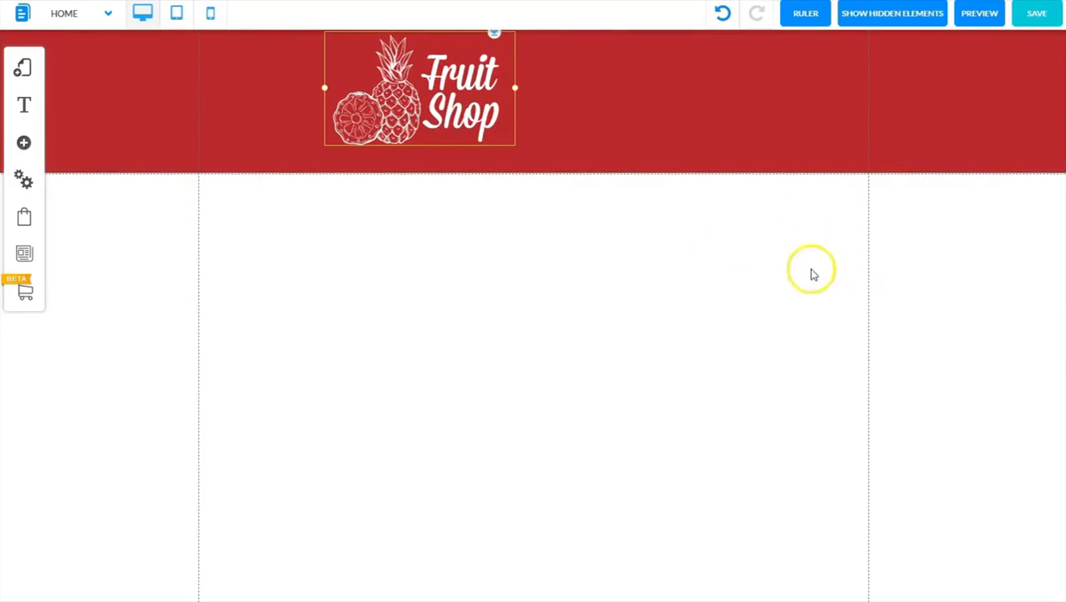
left_click_drag(425, 98, 301, 98)
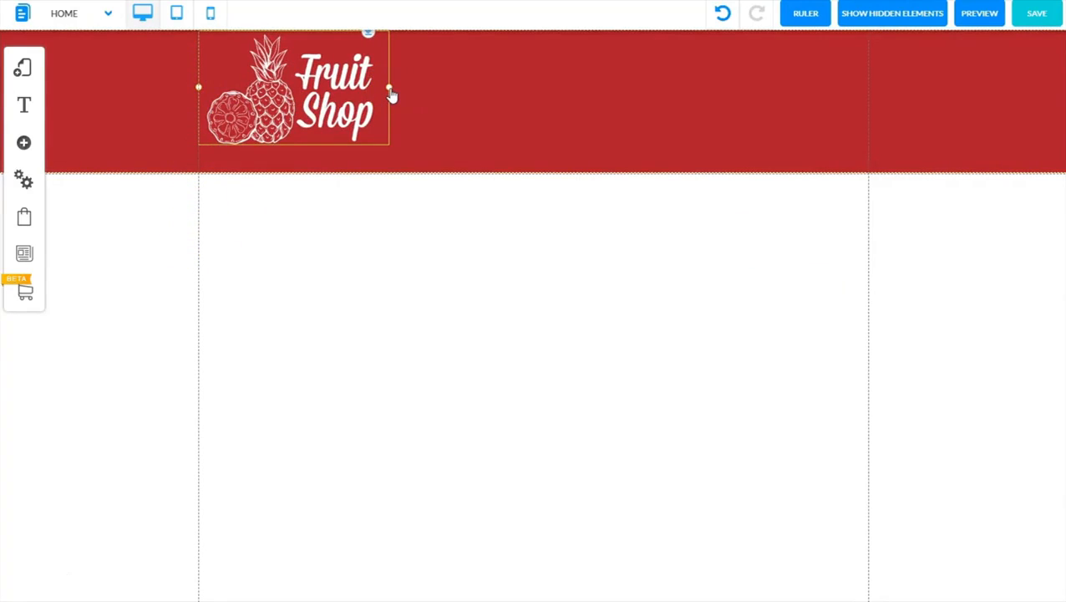
left_click_drag(385, 84, 383, 89)
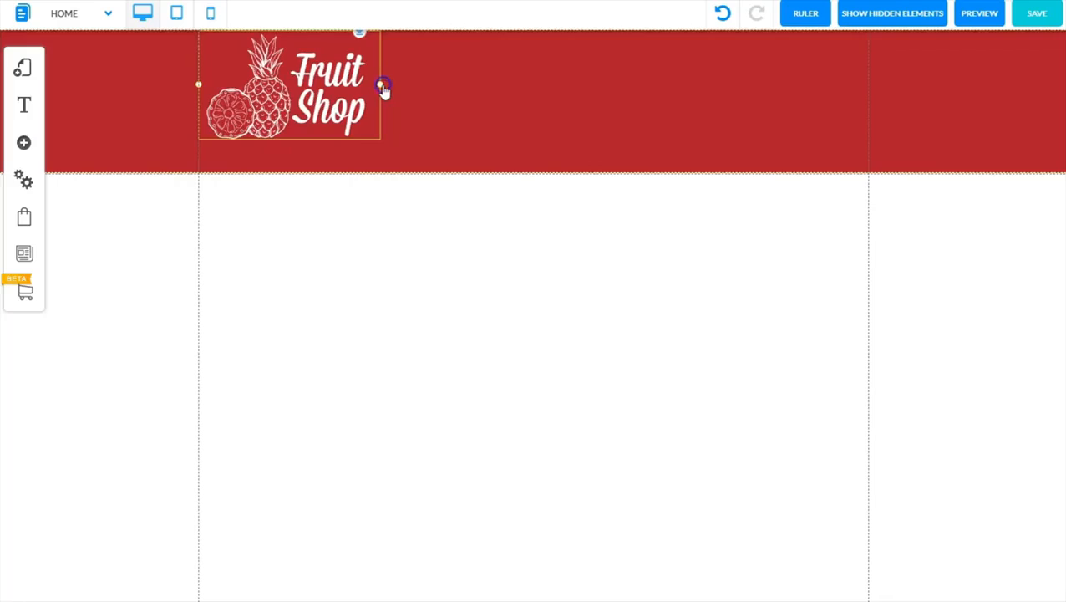
left_click(353, 76)
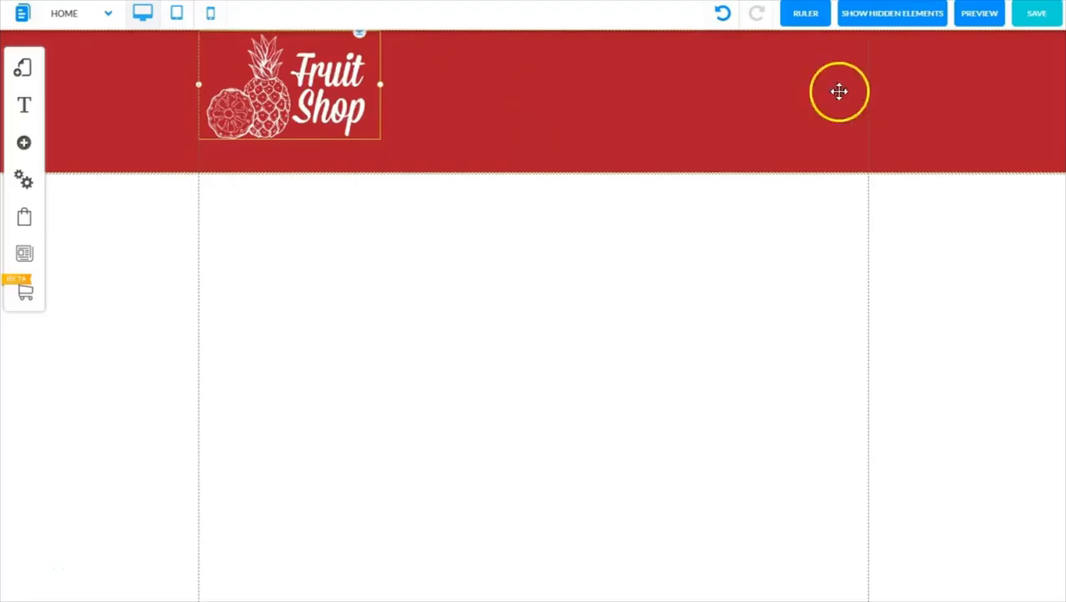
left_click(481, 118)
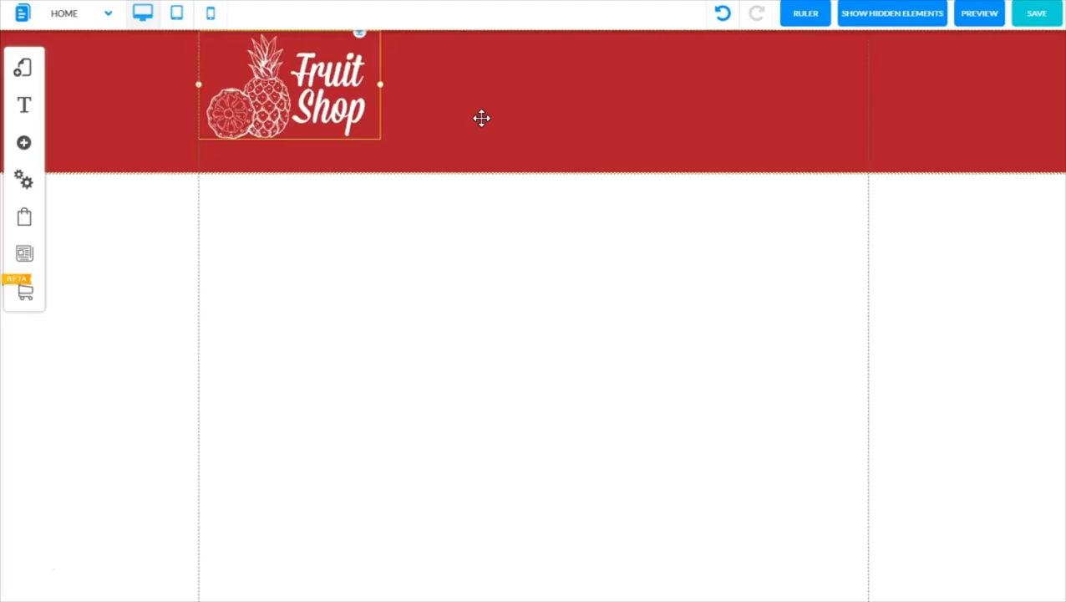
- Duplicate the Fruit Shop logo and place the copy beside the original in the header
left_click(24, 143)
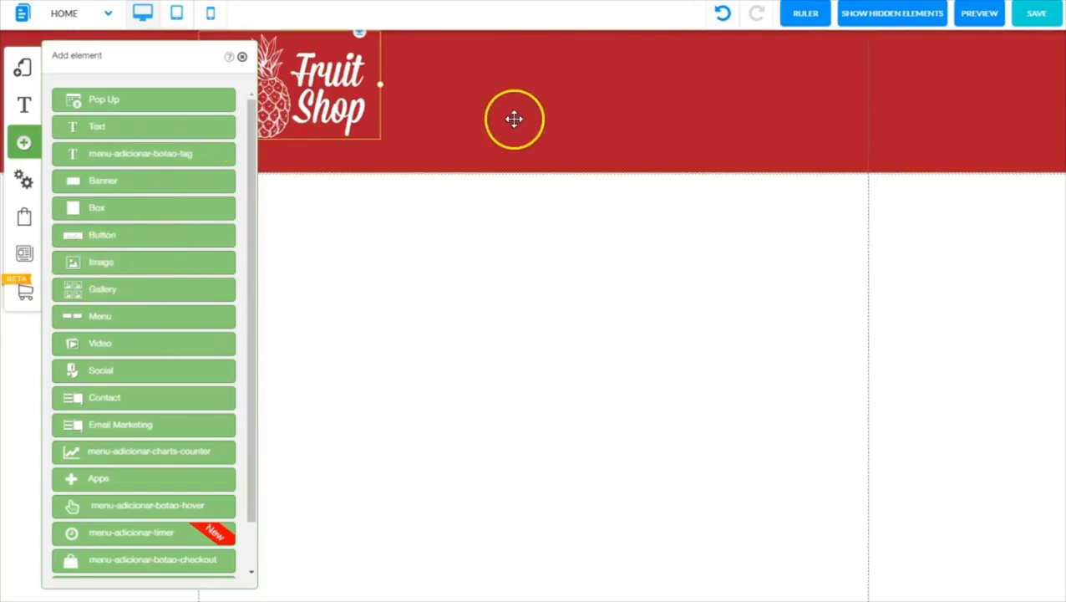
left_click(241, 56)
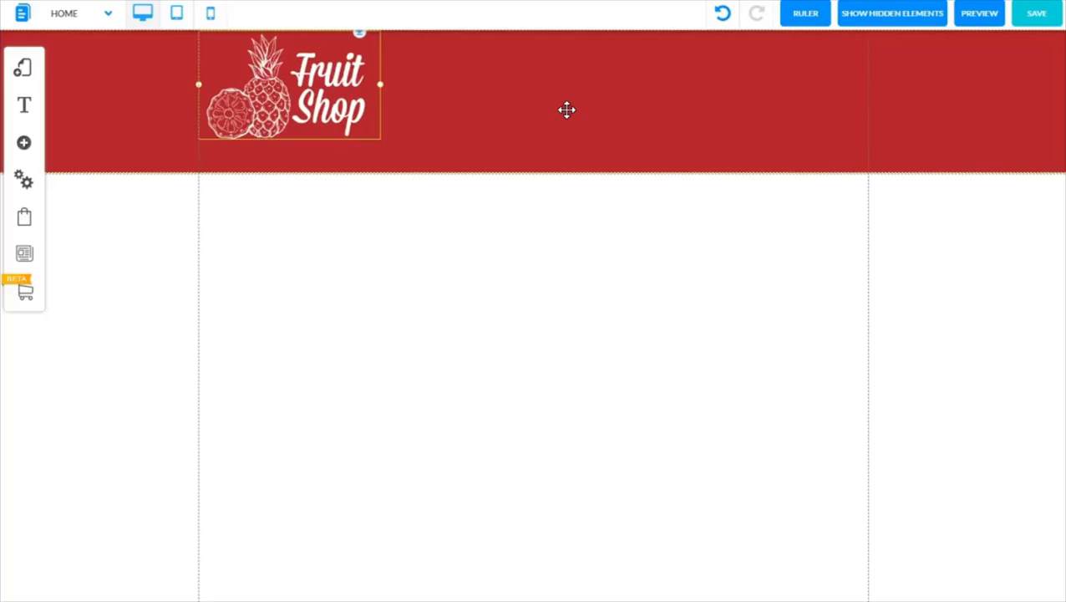
key("ctrl+v")
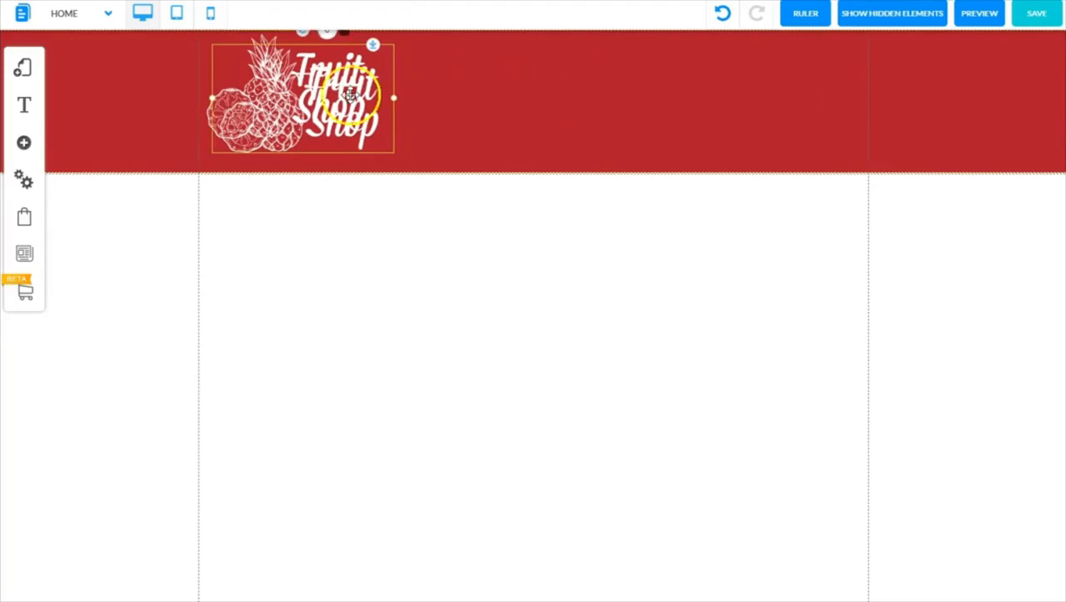
left_click_drag(310, 101, 512, 96)
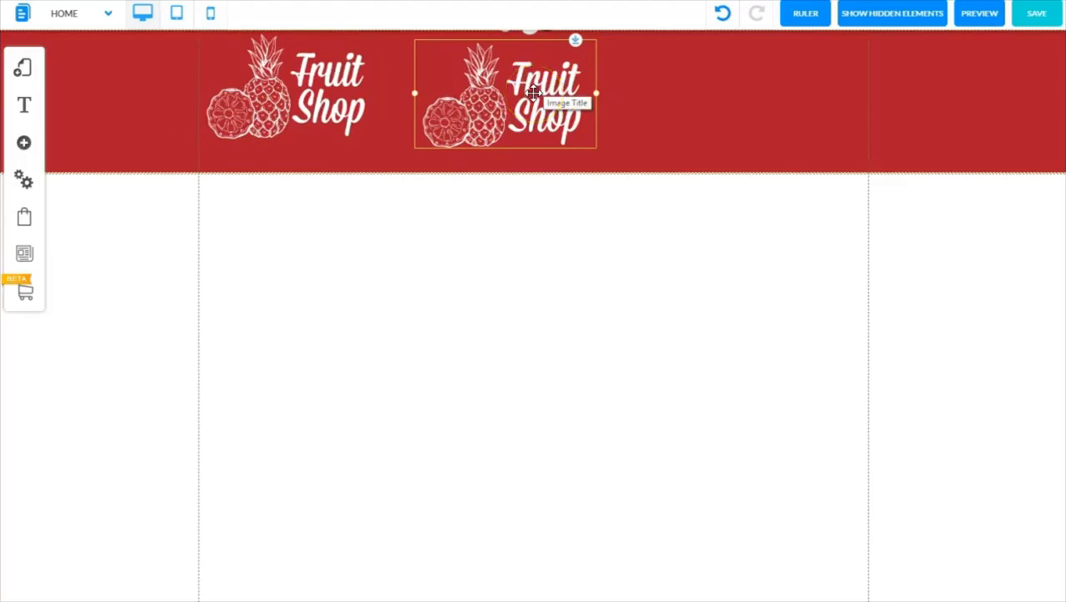
- Replace the copied logo's image with the envelope icon from the file repository
left_click(510, 77)
double_click(499, 81)
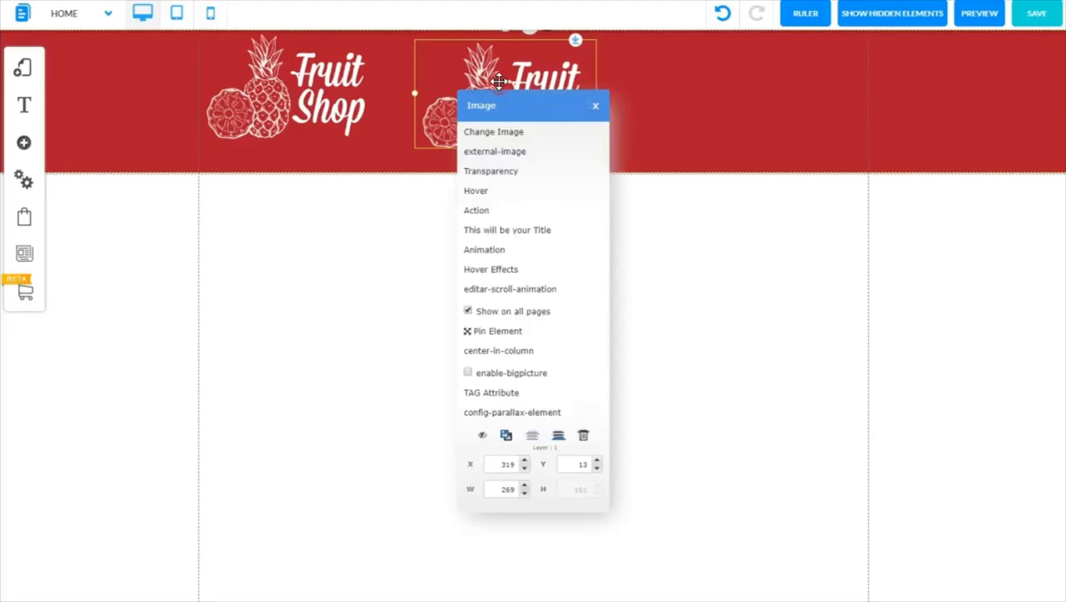
left_click(492, 133)
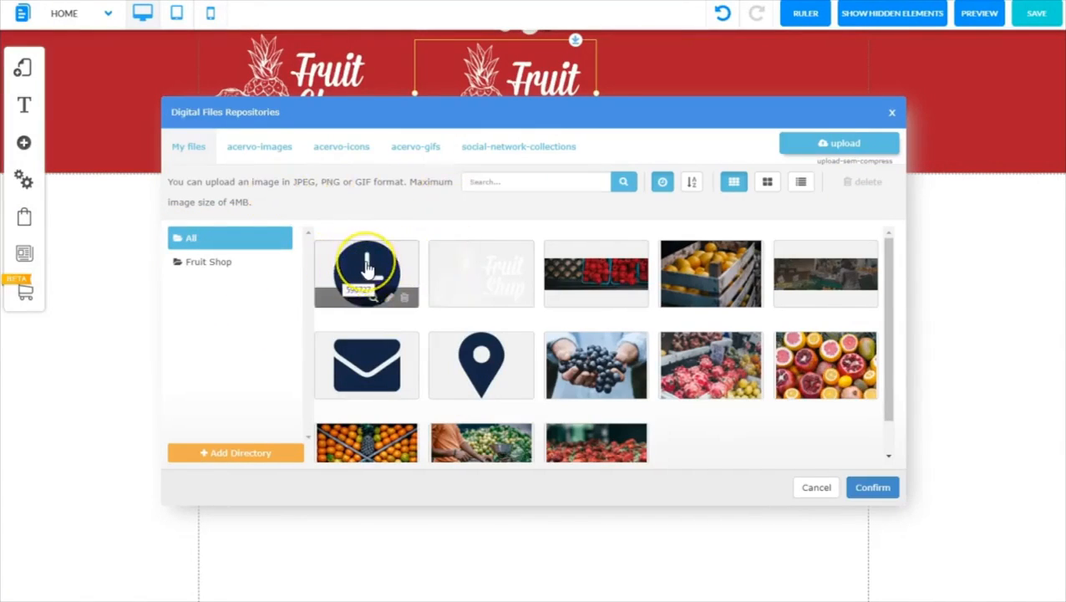
left_click(374, 356)
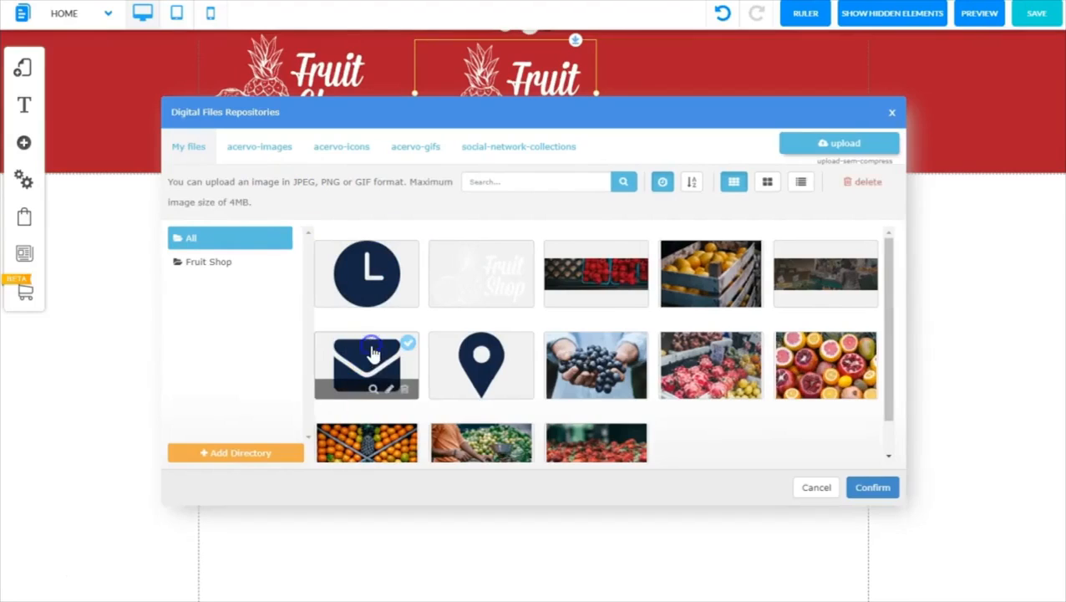
left_click(871, 488)
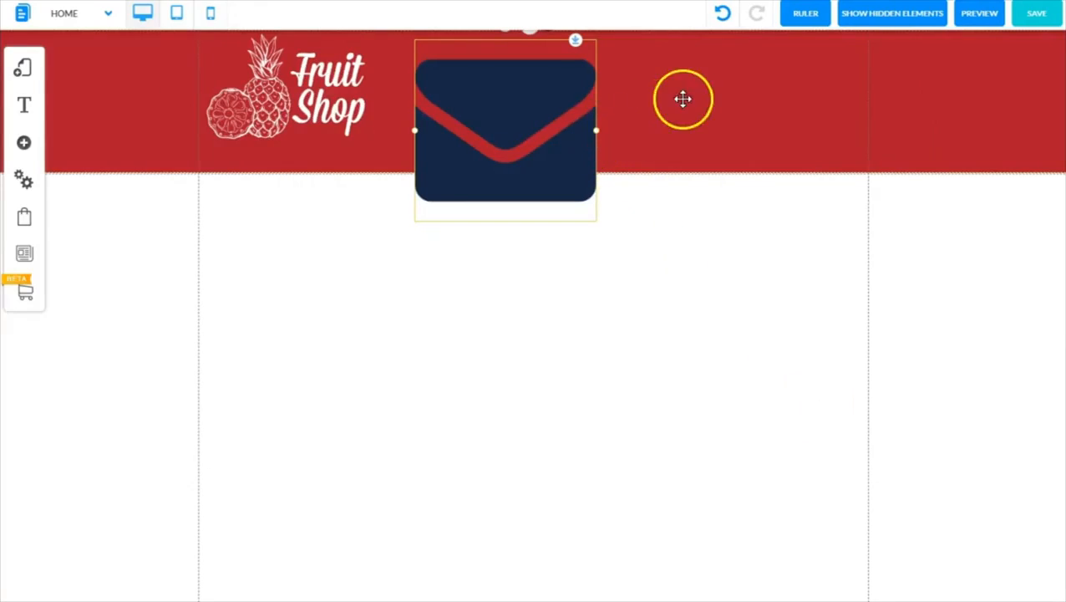
- Shrink the envelope icon to about 54 px wide and move it into the right half of the header
left_click(597, 132)
left_click_drag(588, 132, 461, 49)
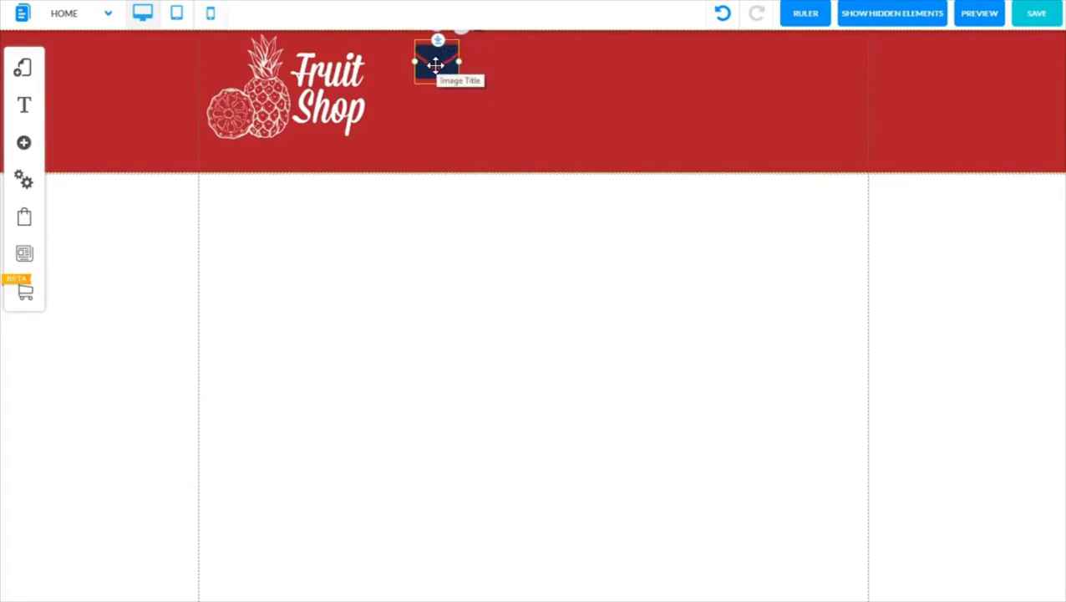
left_click_drag(435, 61, 675, 99)
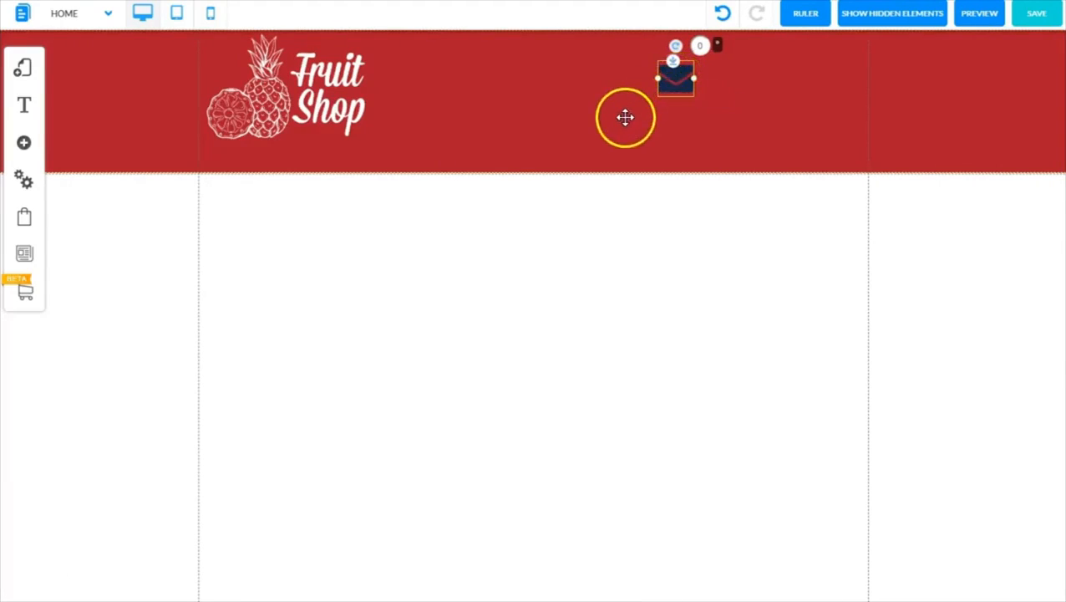
- Duplicate the envelope icon twice and spread the three icons in a row across the header beside the logo
double_click(676, 80)
left_click(505, 437)
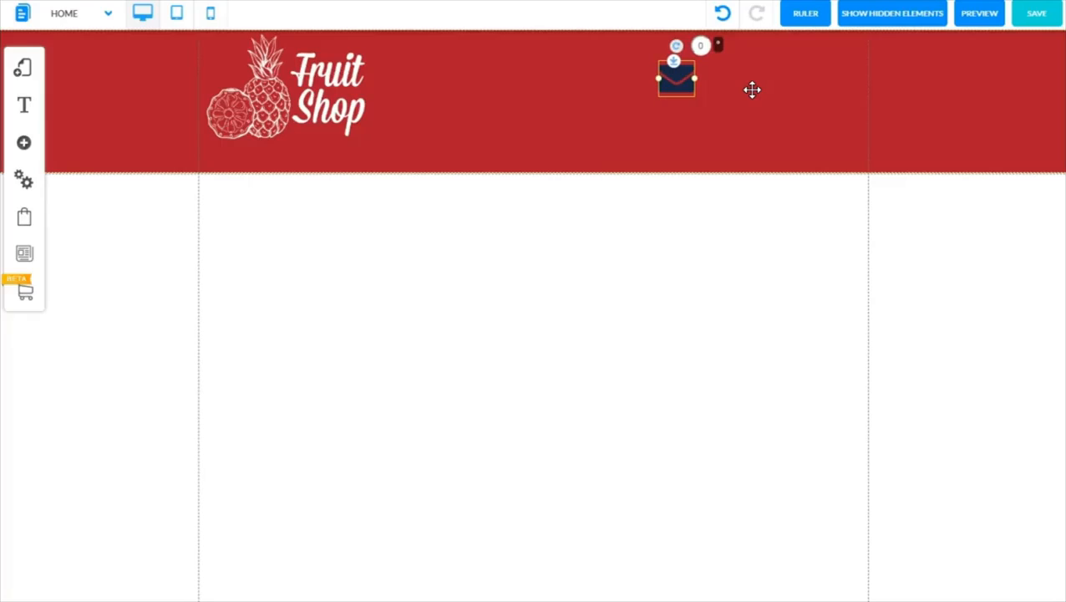
key("ctrl+d")
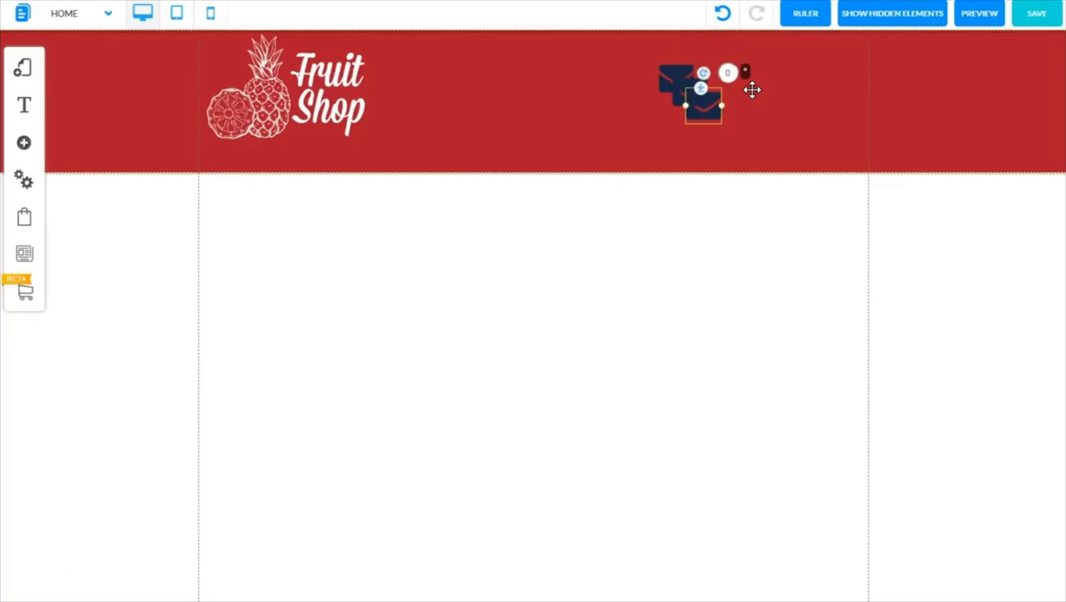
left_click_drag(707, 95, 472, 86)
left_click_drag(672, 117, 572, 82)
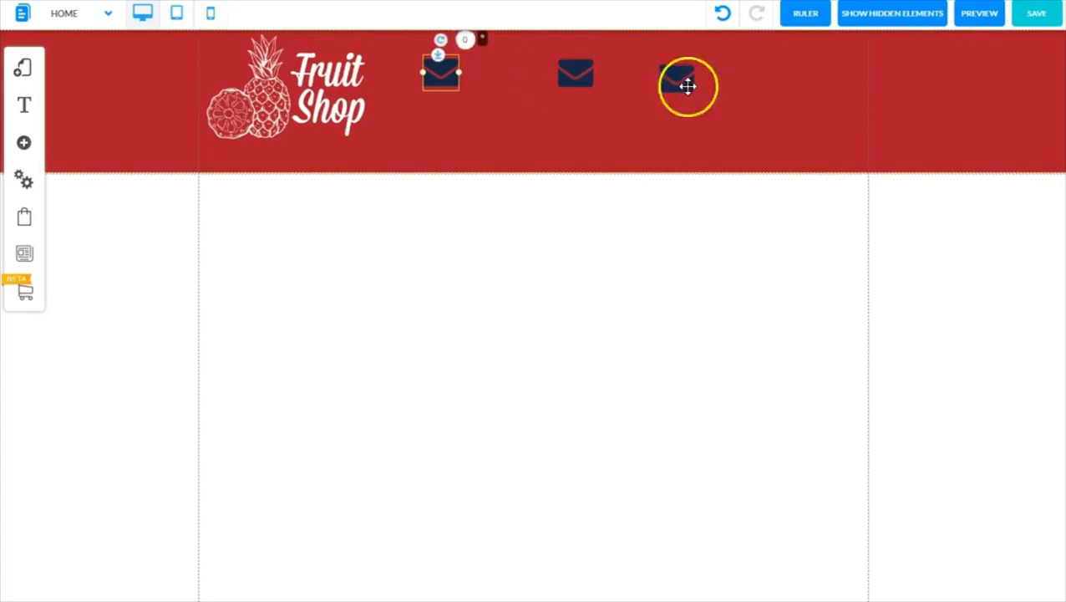
left_click_drag(673, 87, 752, 70)
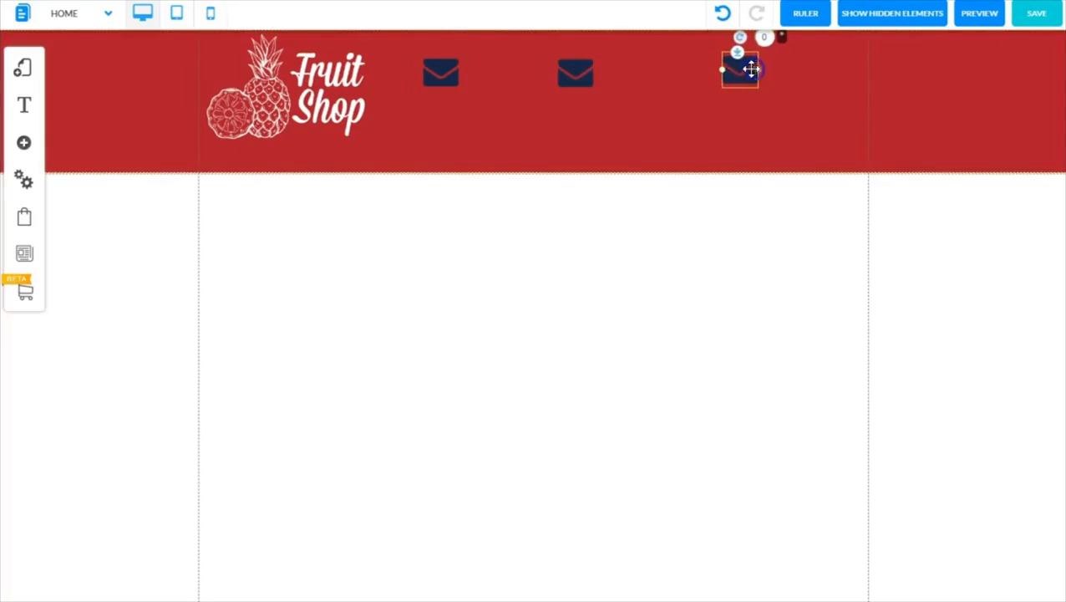
mouse_move(581, 76)
left_mouse_down()
mouse_move(597, 63)
mouse_move(594, 76)
left_mouse_up()
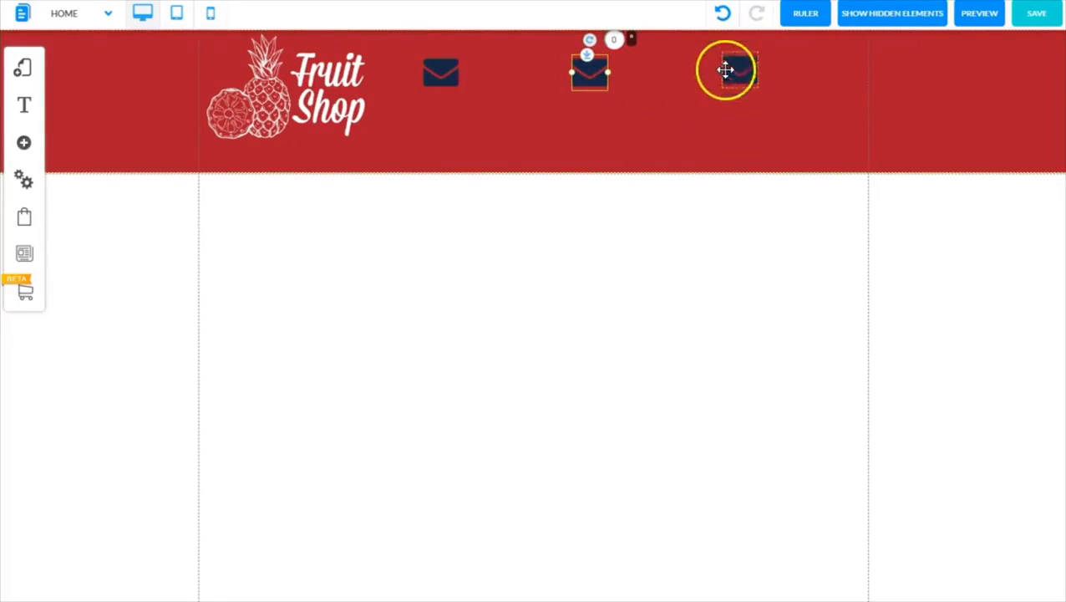
- Replace the middle envelope icon with the location pin image from the file repository
left_click(589, 78)
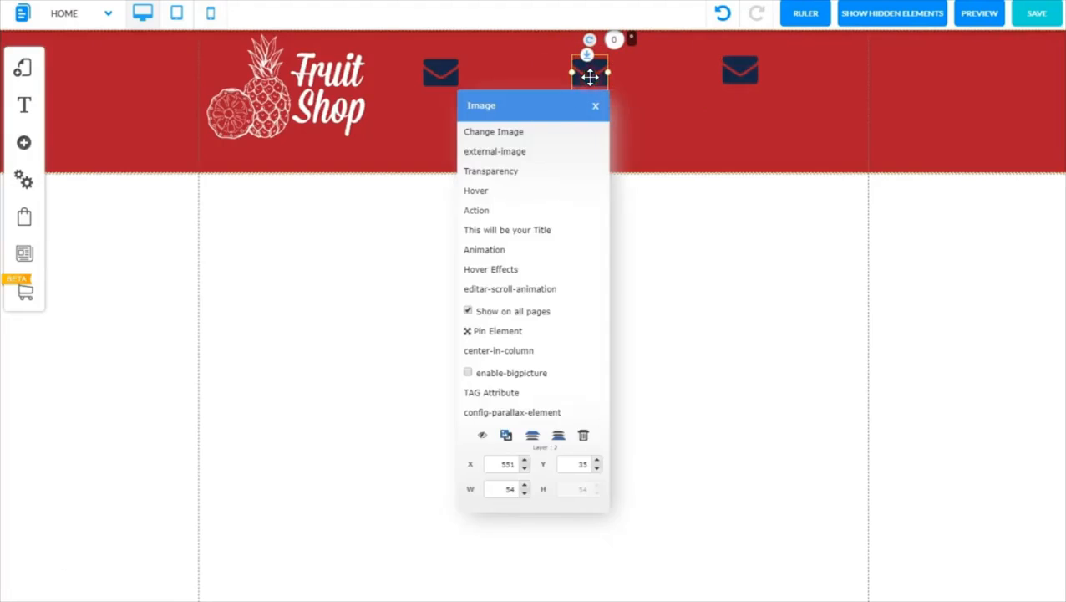
left_click(529, 134)
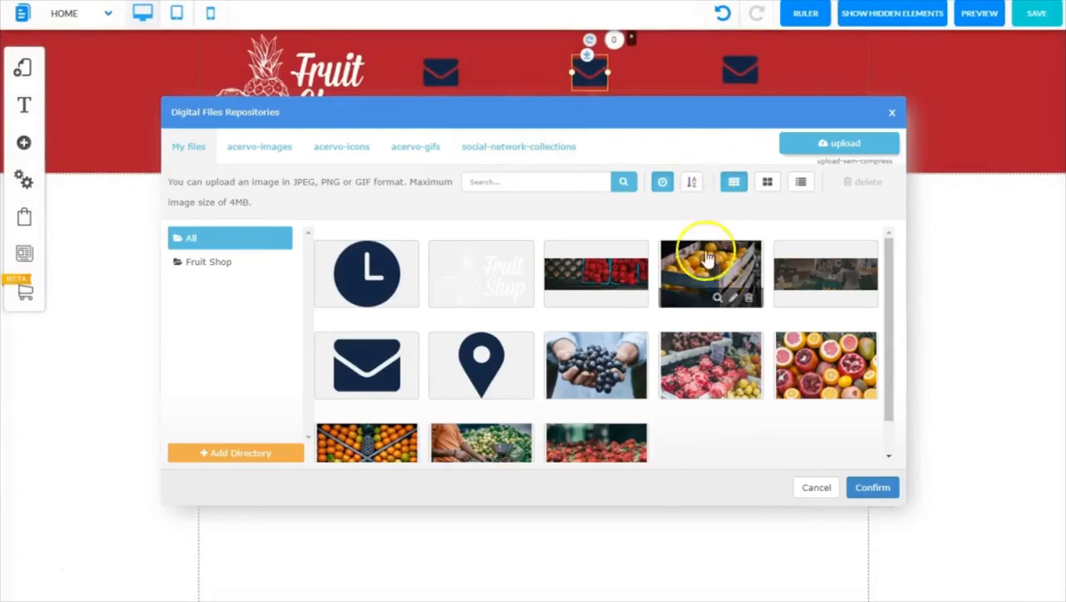
left_click(493, 358)
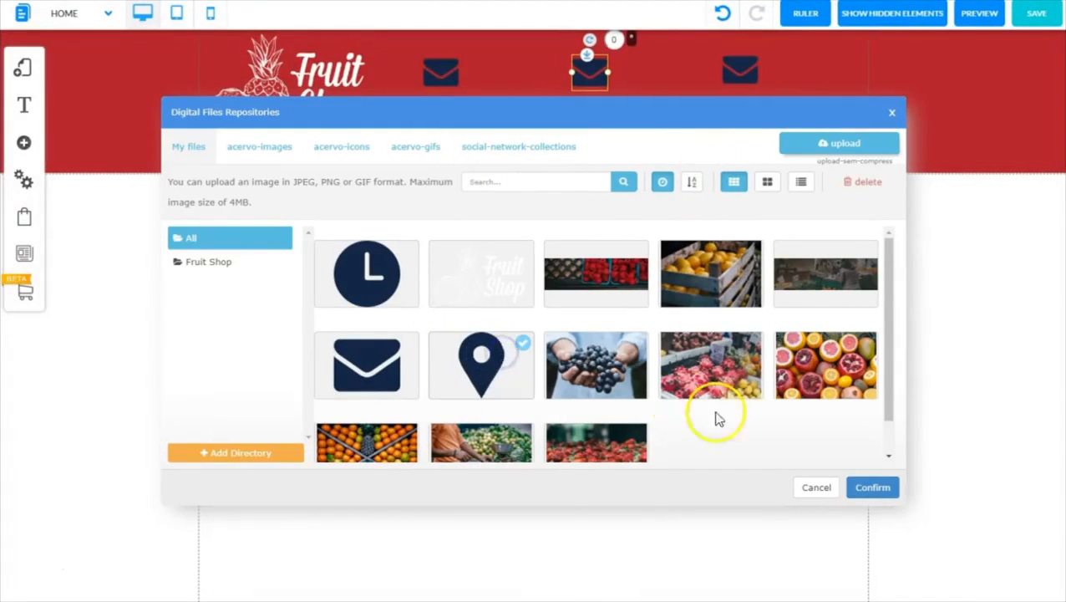
left_click(869, 487)
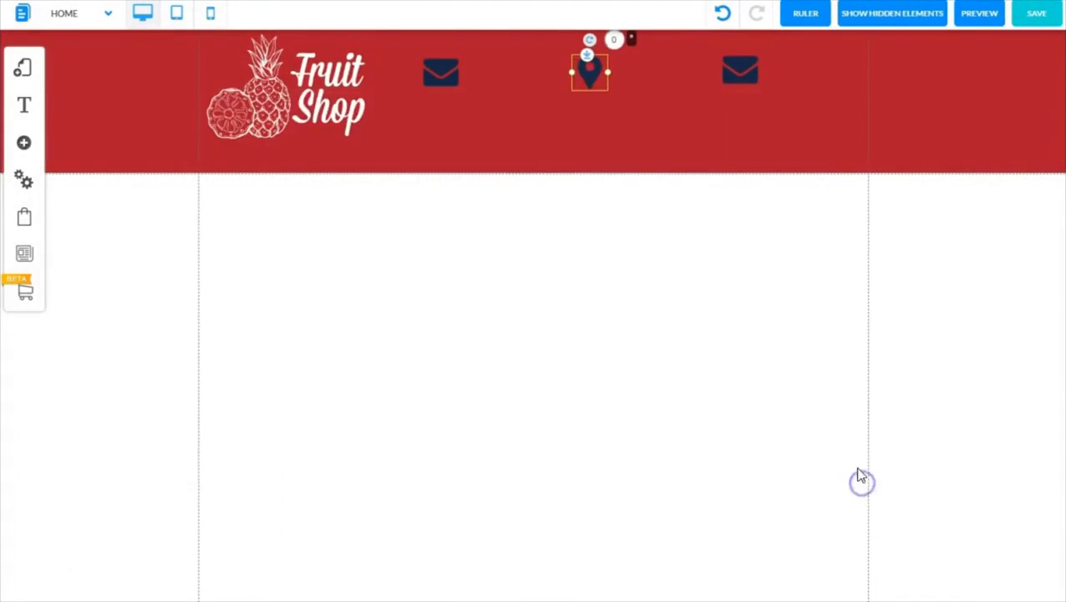
- Replace the envelope icon nearest the logo with the clock image from the file repository
left_click(435, 79)
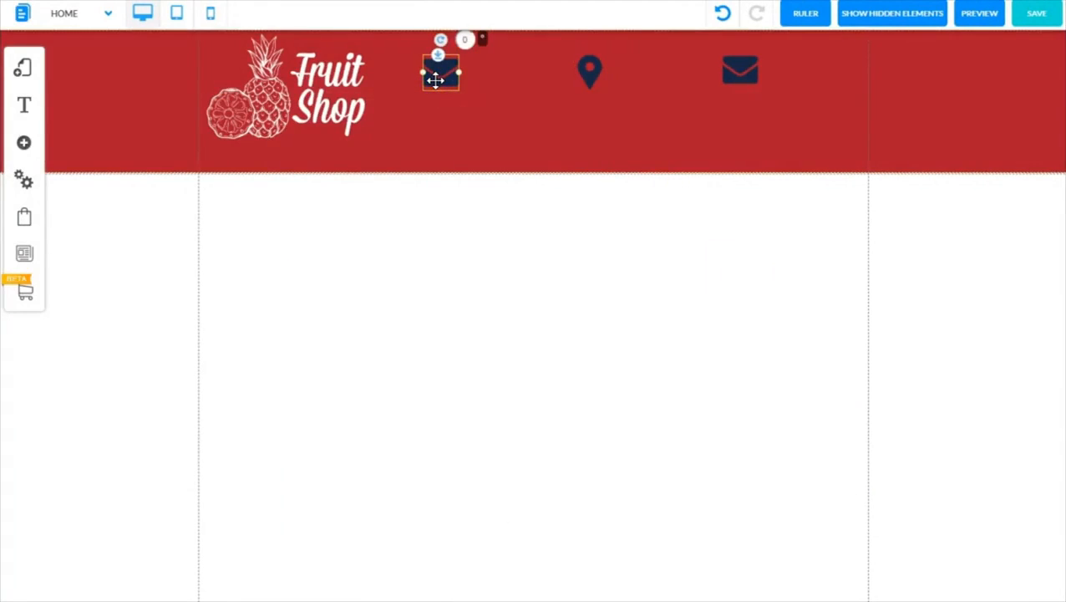
right_click(436, 79)
left_click(499, 138)
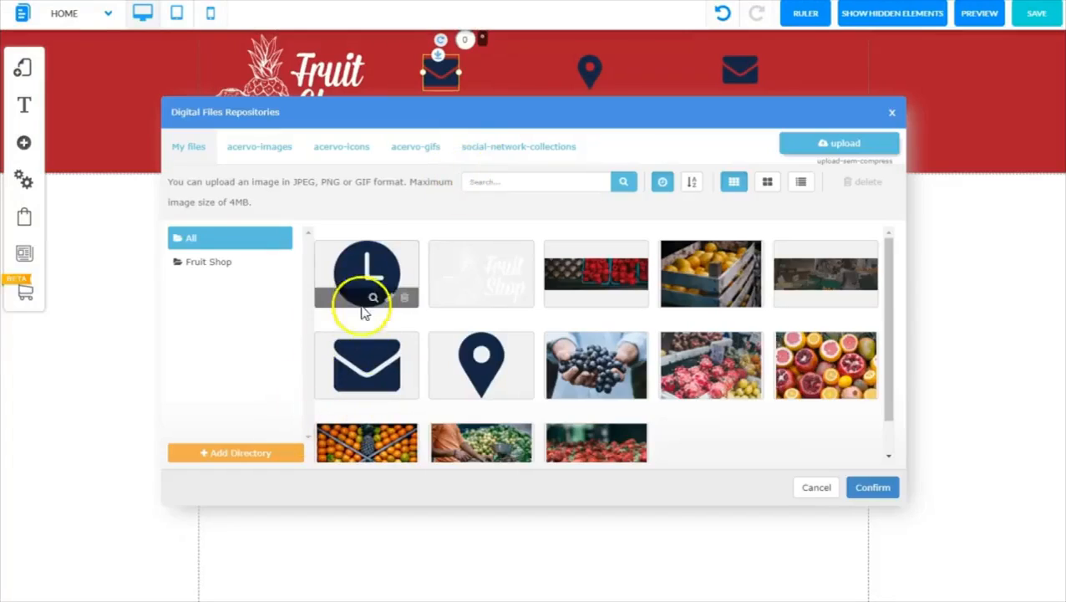
left_click(369, 285)
left_click(865, 486)
- Save the site changes, including the Home page and the default layout
left_click(496, 138)
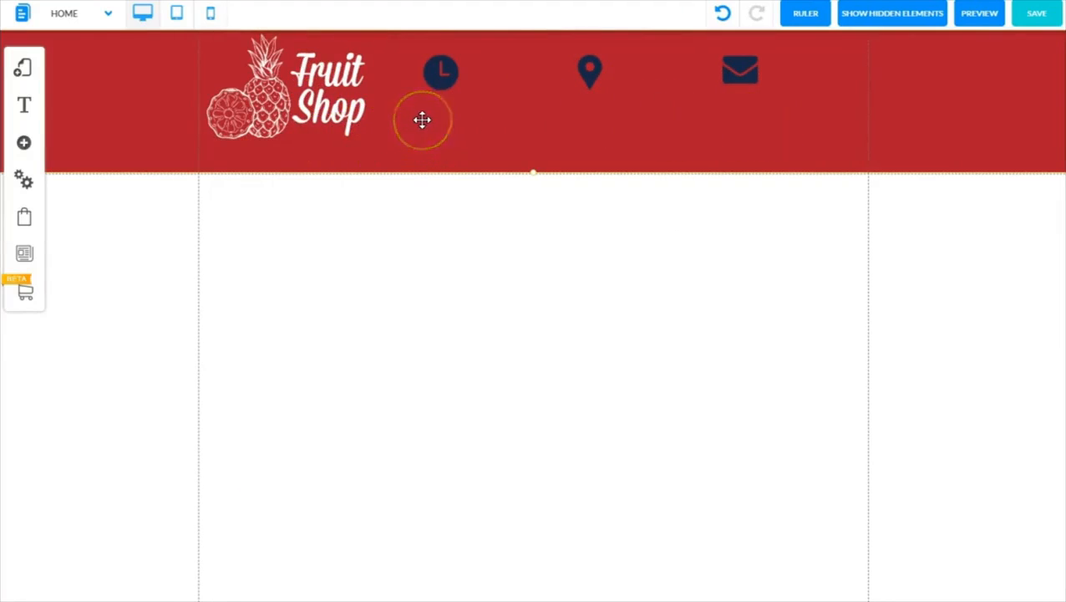
left_click(1033, 17)
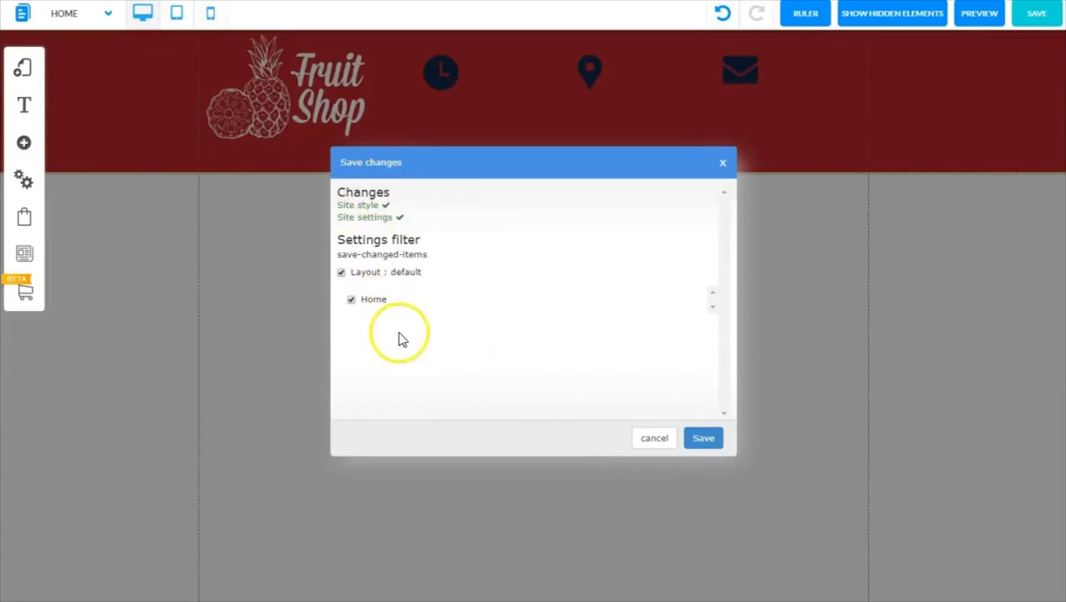
left_click(704, 439)
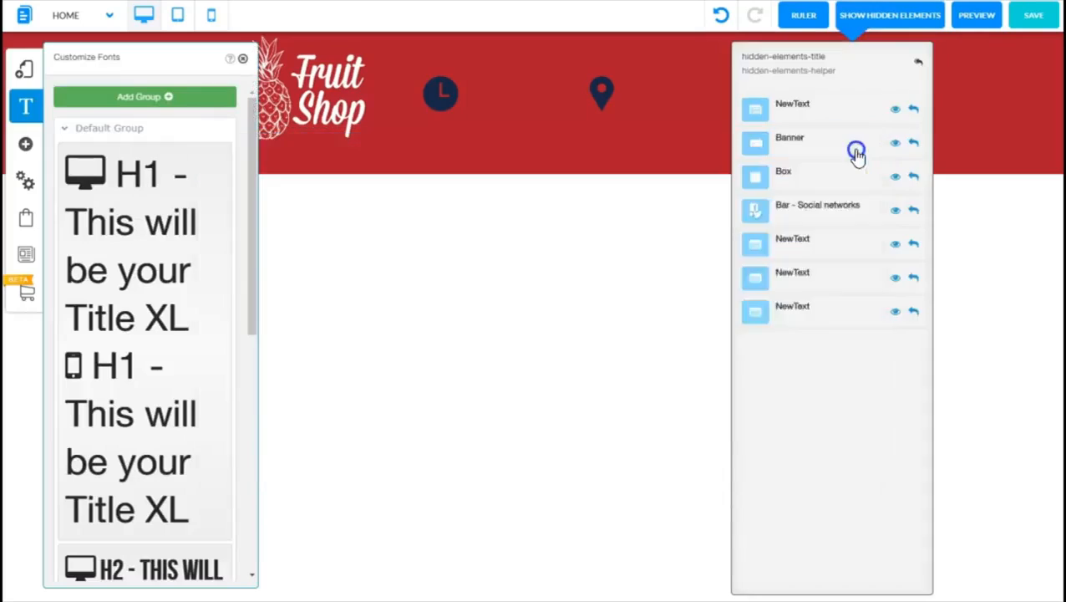
- Recover the first hidden text element, the text styles list, onto the page below the header
left_click(424, 413)
left_click(717, 350)
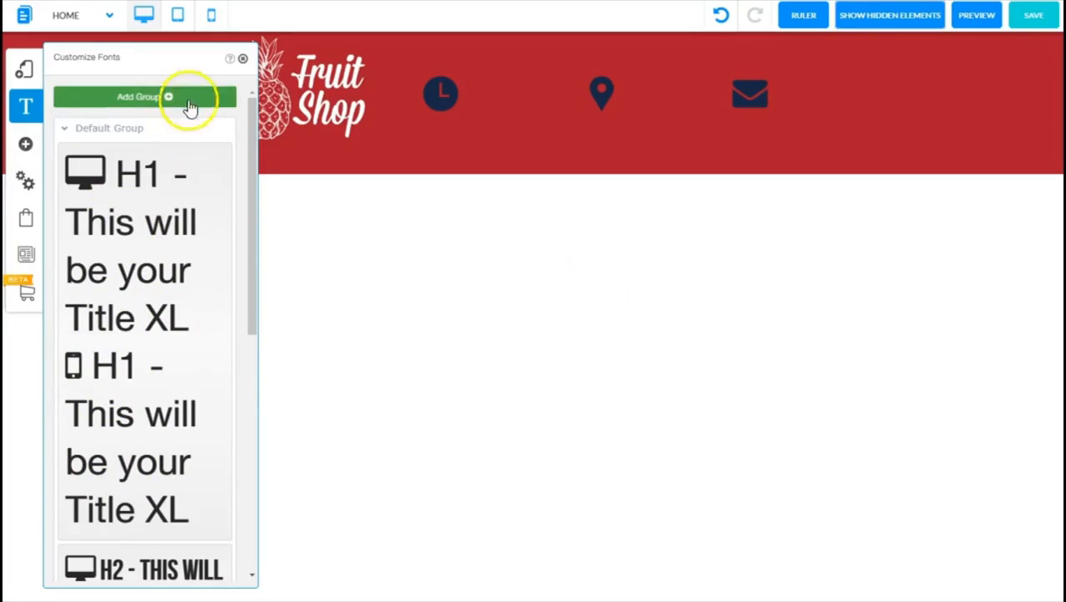
left_click(883, 17)
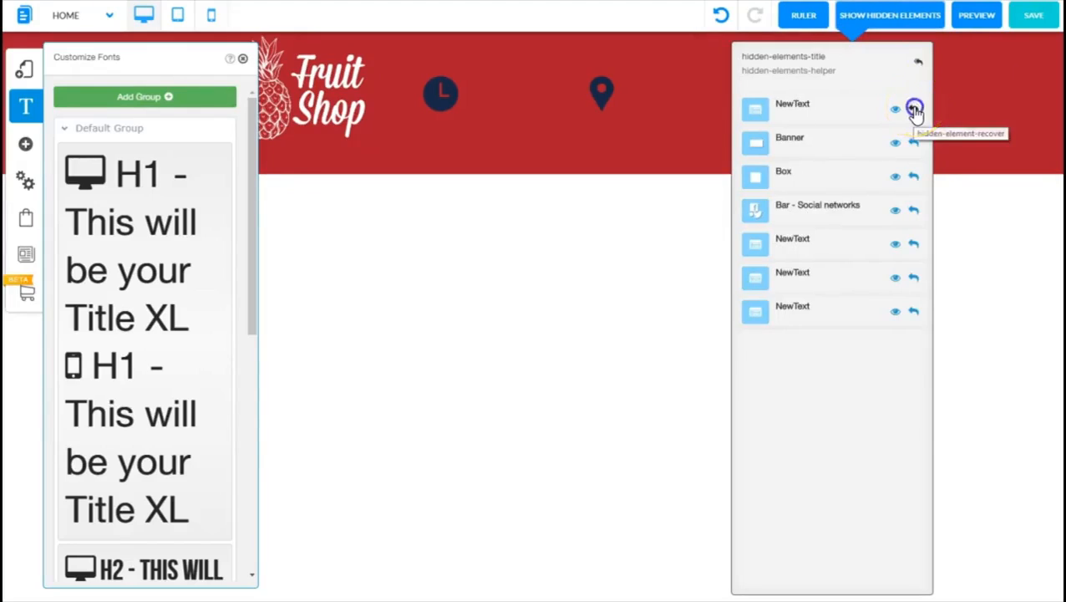
left_click(915, 109)
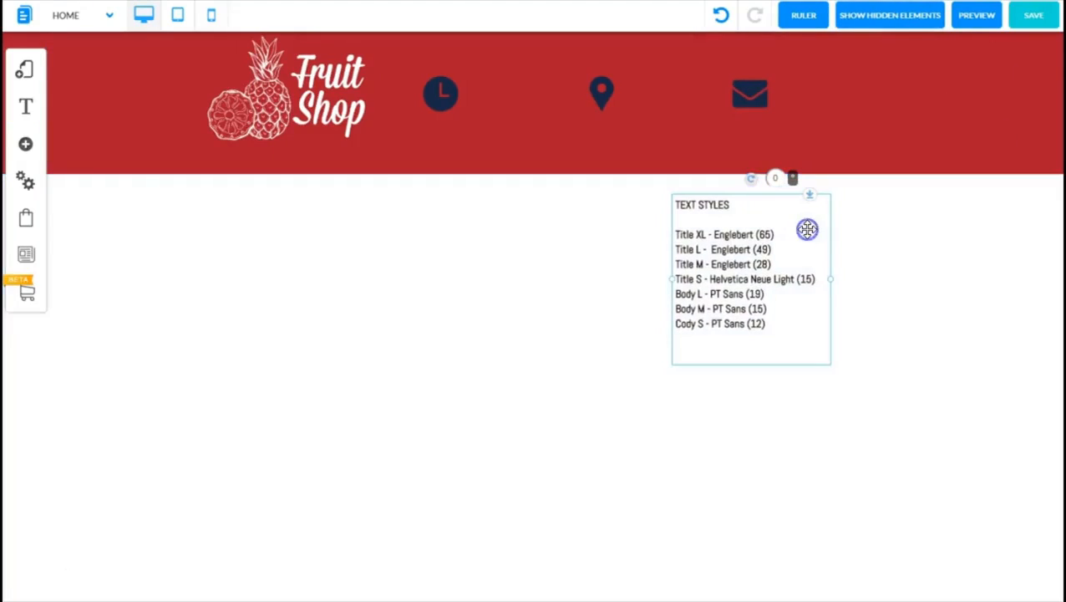
left_click(720, 249)
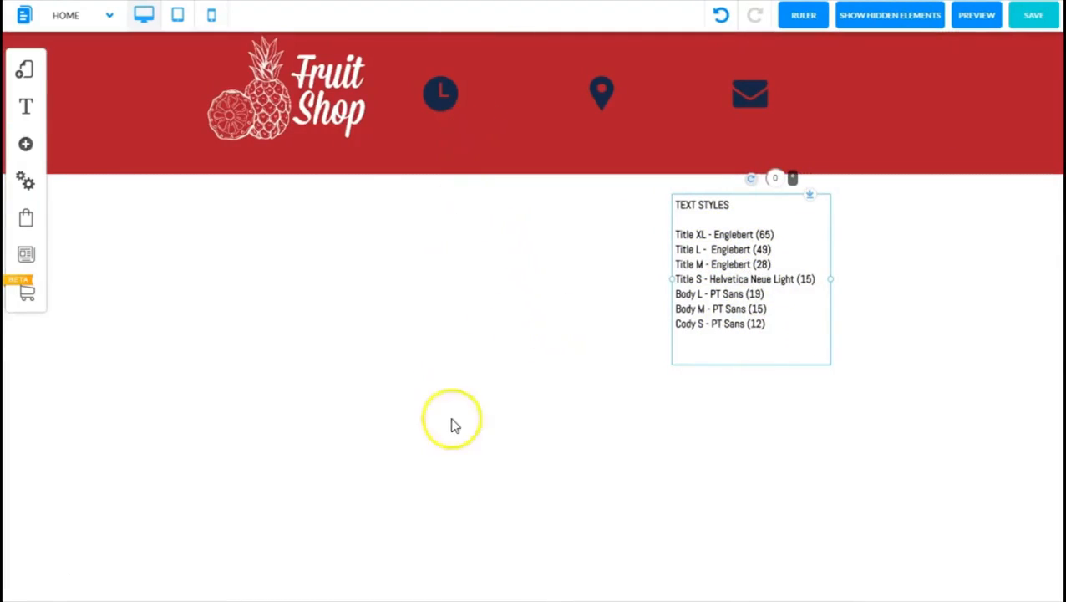
left_click(370, 310)
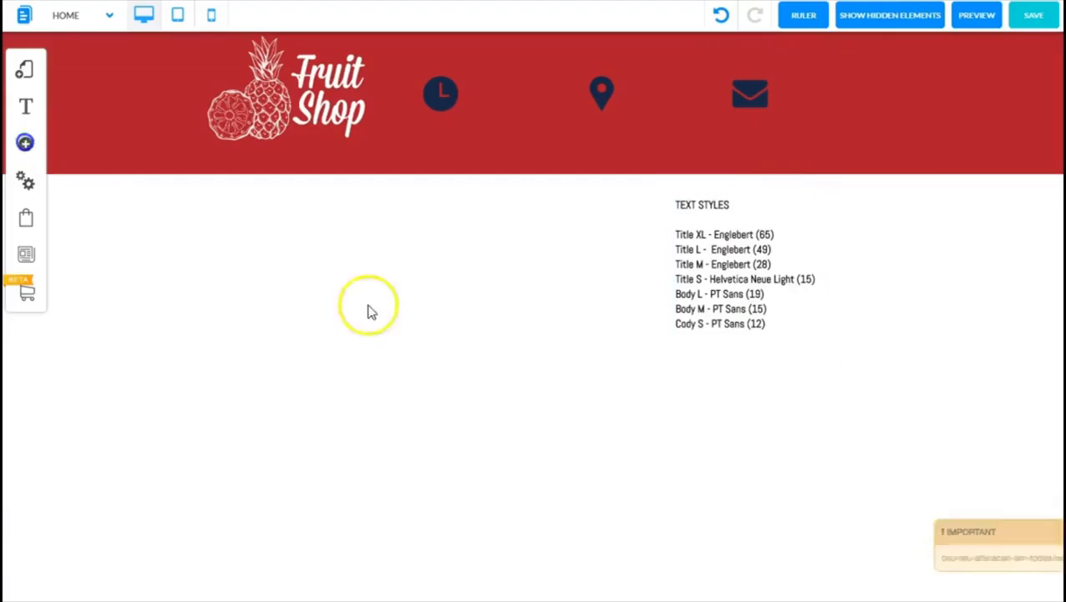
- Set the desktop version of the H1 Title XL style to the Englebert font at size 65
left_click(26, 106)
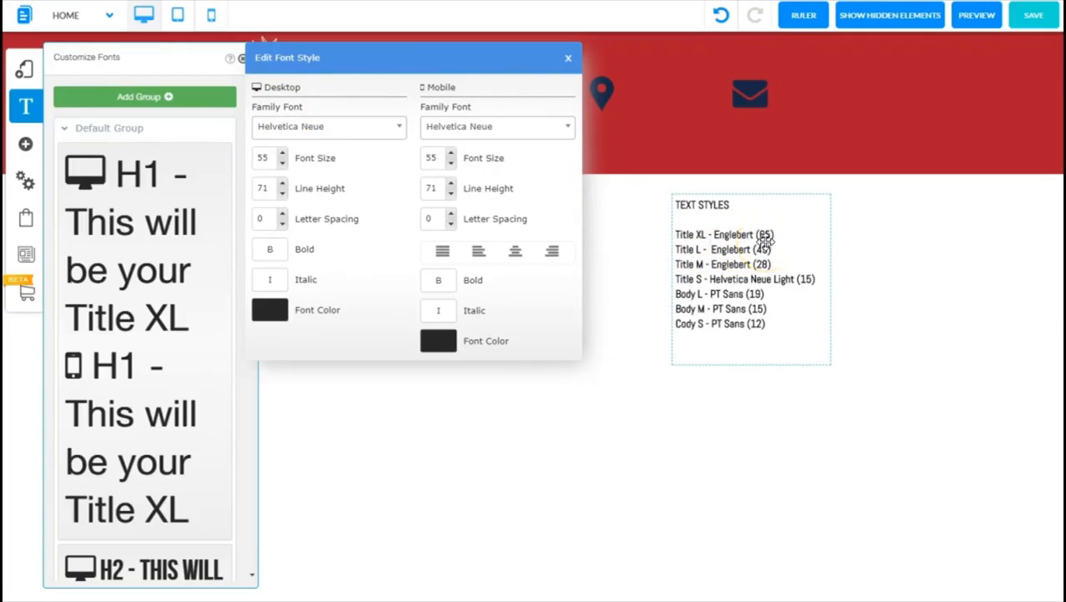
left_click(333, 130)
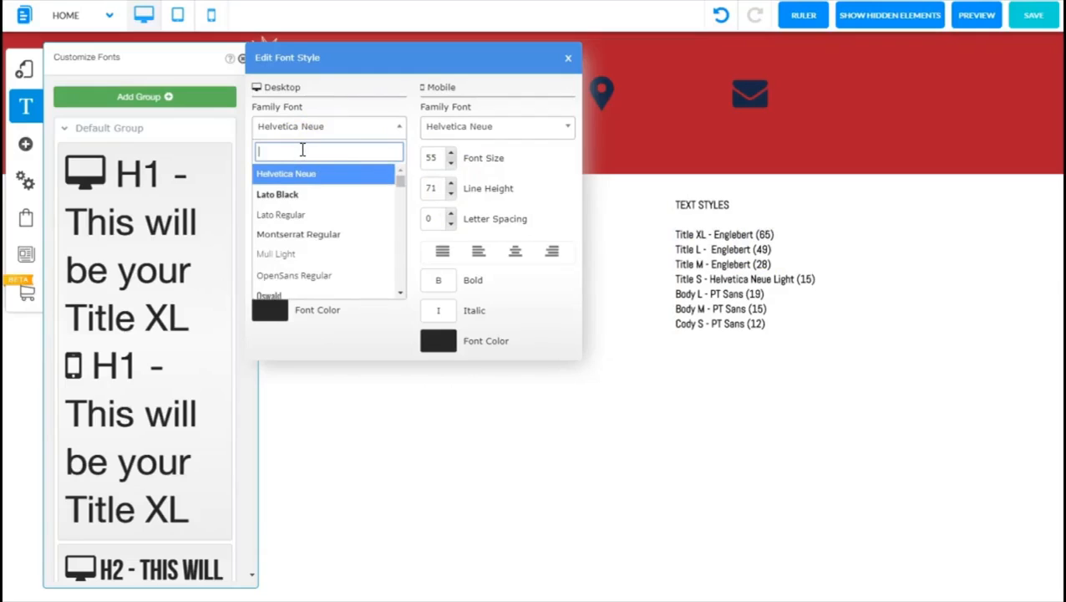
type("engl")
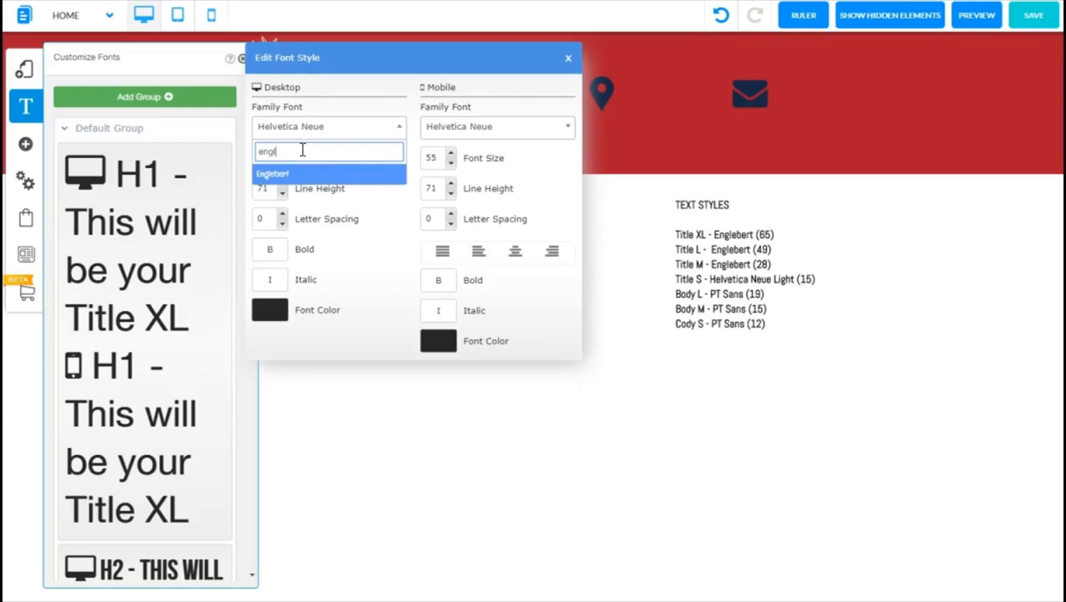
left_click(285, 175)
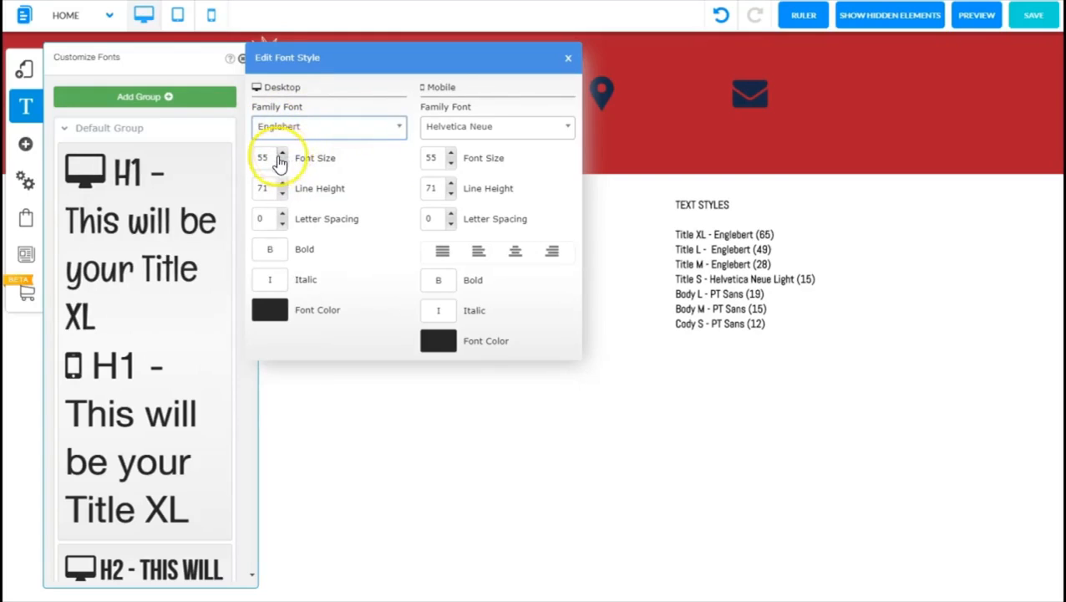
left_click(270, 156)
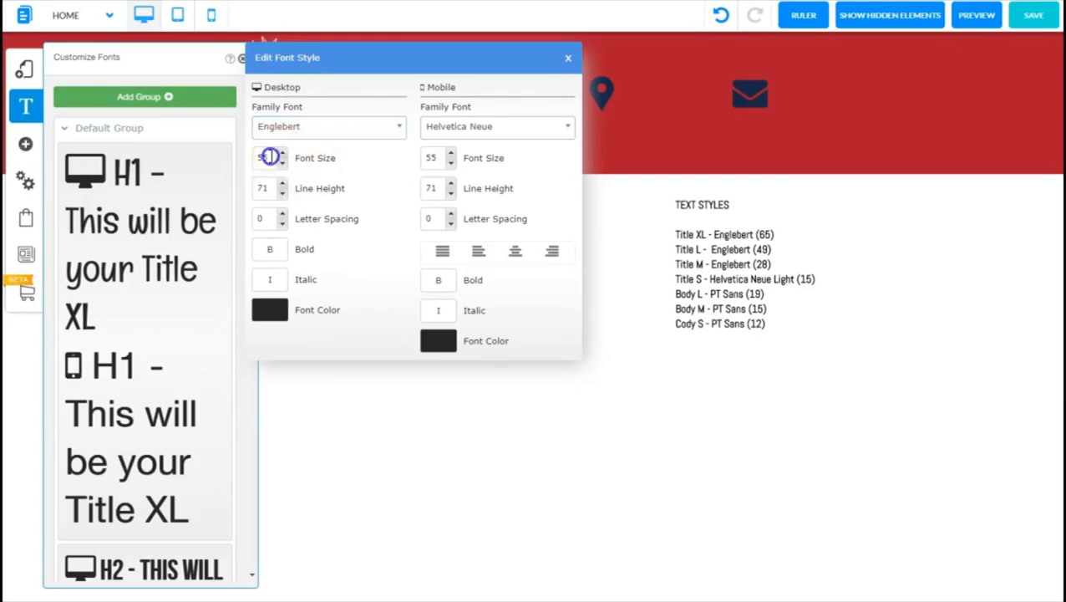
left_click(311, 191)
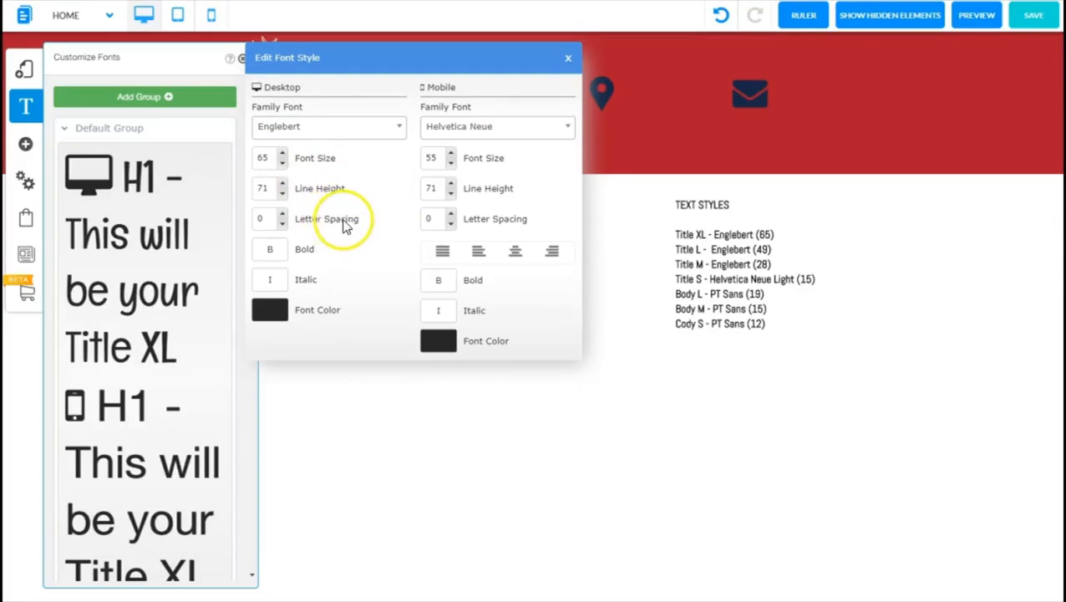
left_click(267, 249)
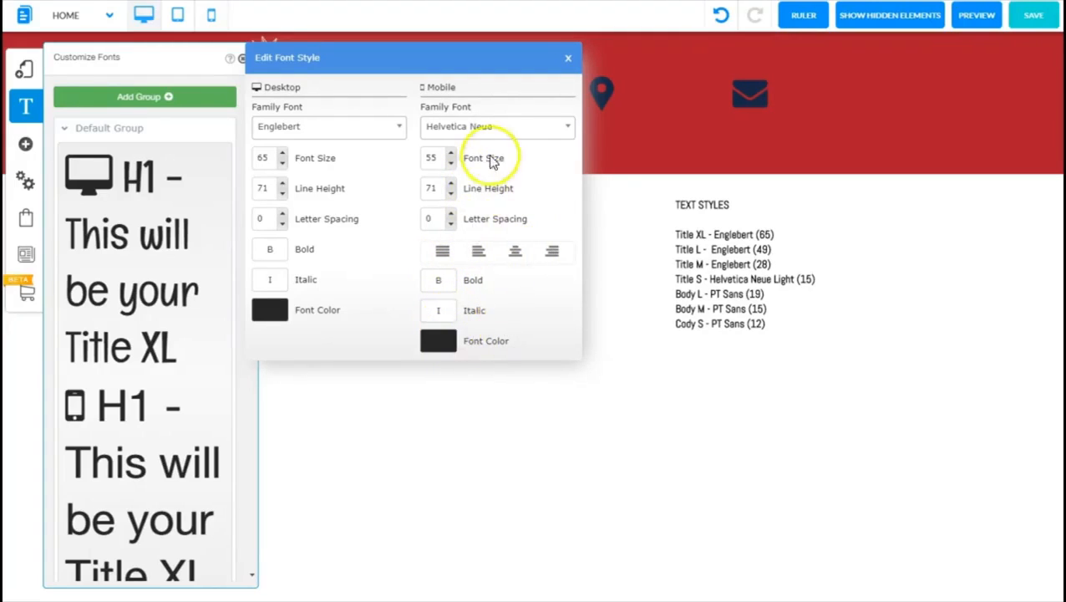
- Set the mobile version of the H1 Title XL style to the Englebert font and close the style editor
left_click(566, 128)
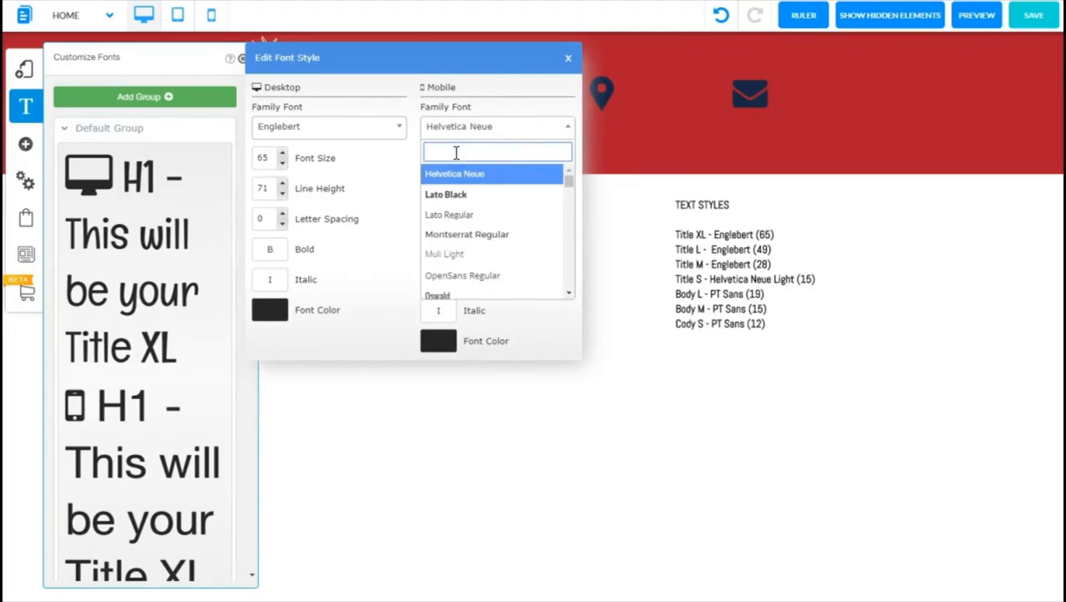
type("E")
left_click(519, 269)
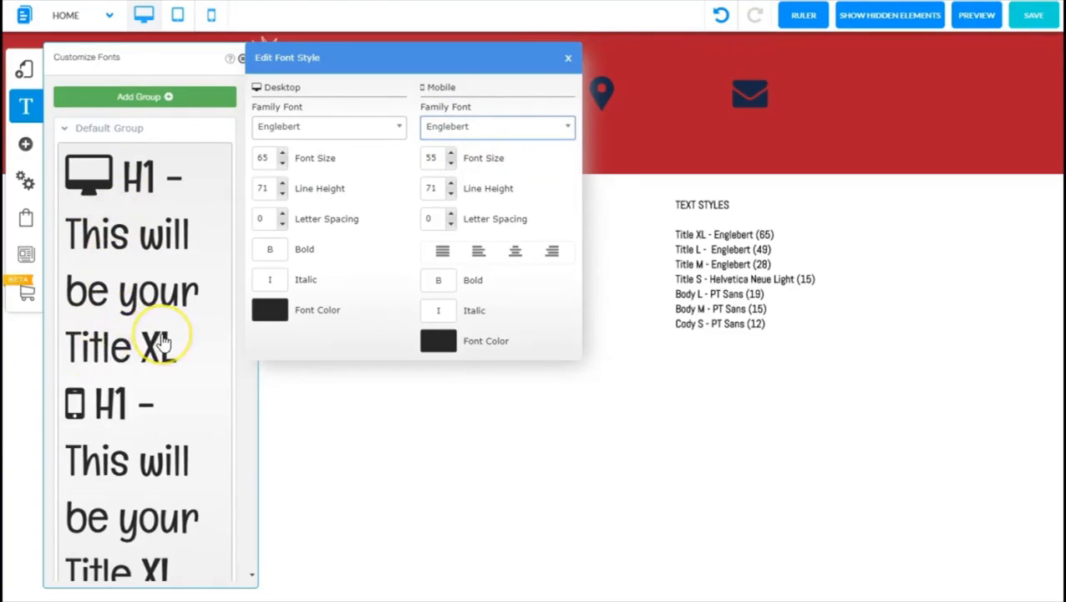
left_click(567, 59)
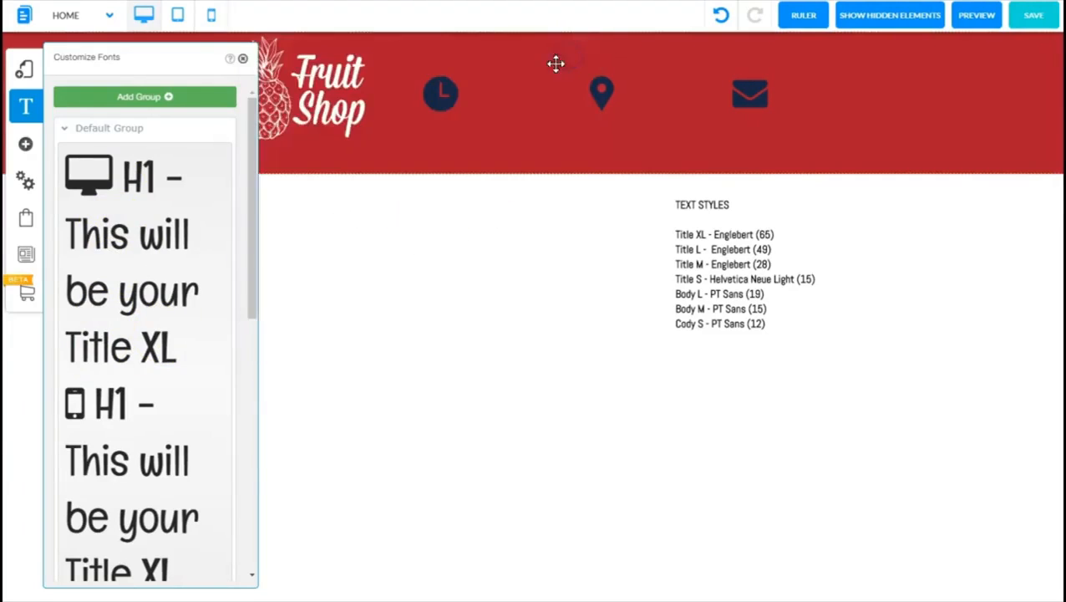
- Set the H2 Title L style to Englebert for desktop and mobile, with a desktop font size of 49
left_click_drag(253, 303, 236, 473)
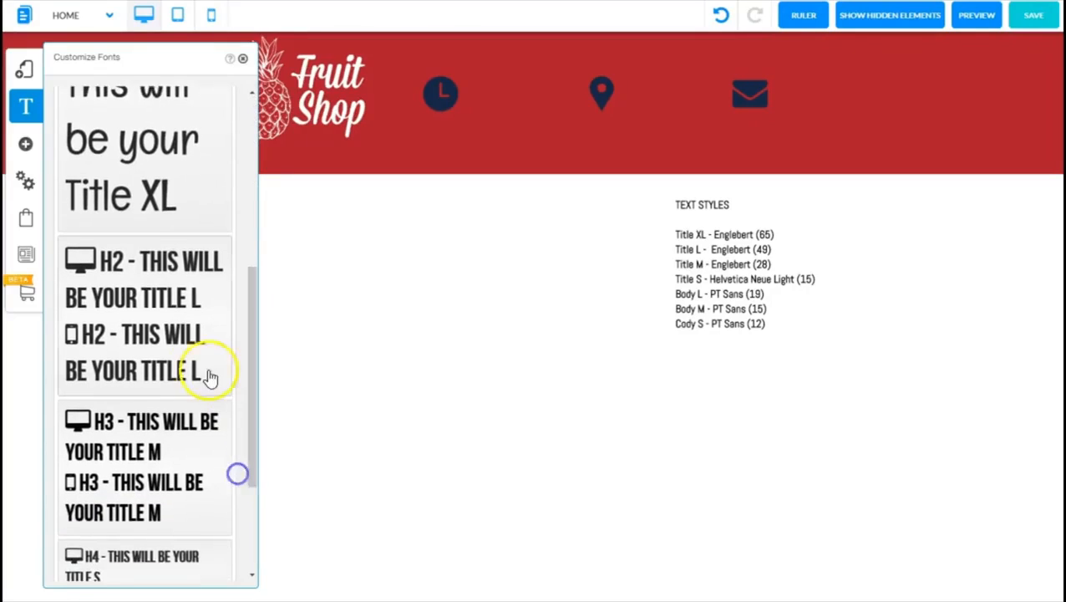
left_click(134, 307)
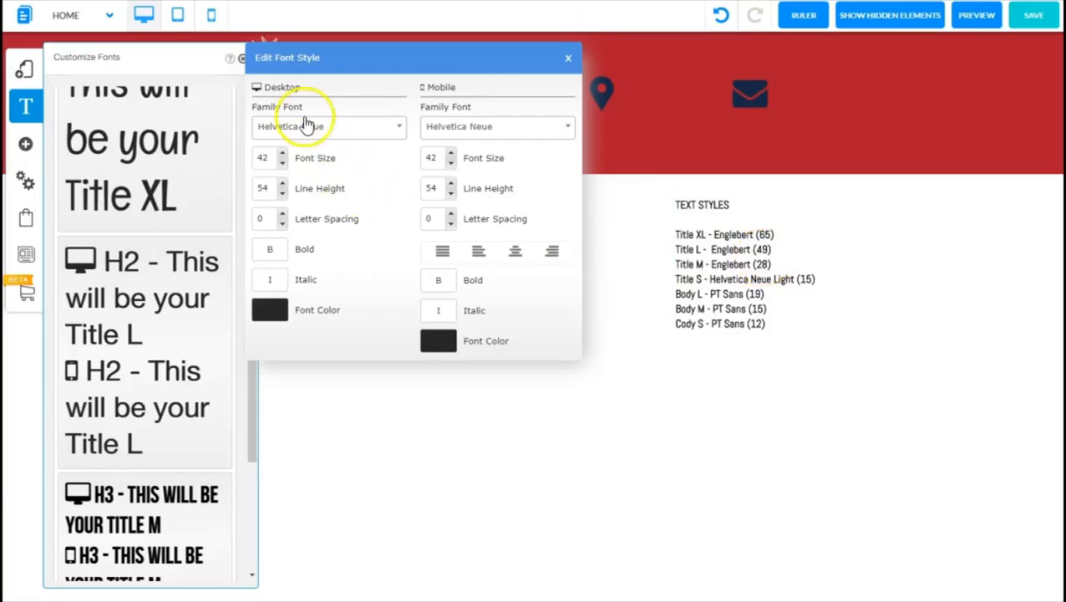
left_click(402, 130)
left_click(304, 177)
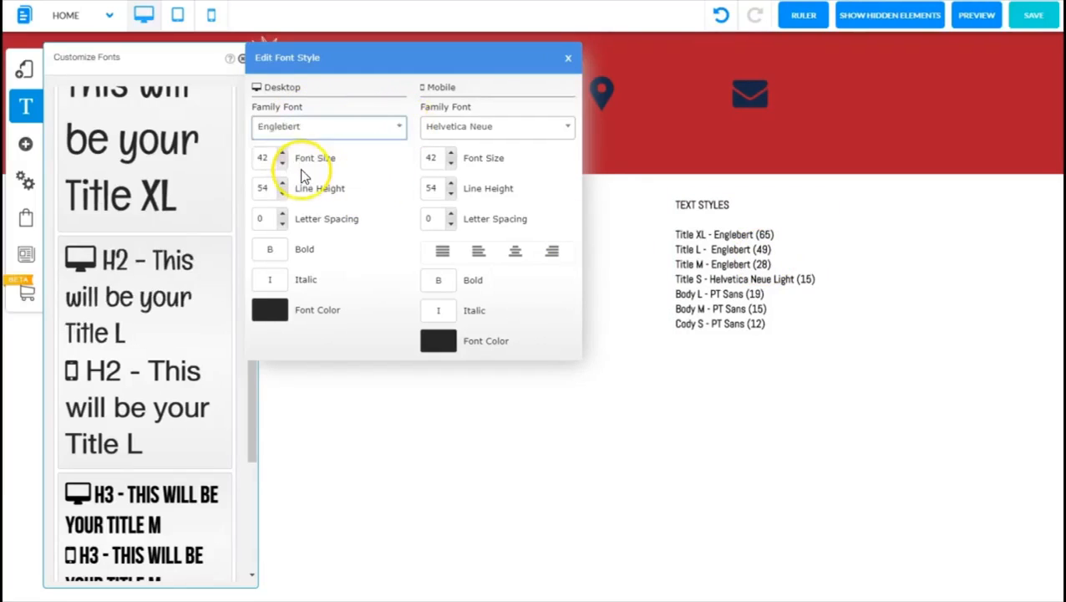
left_click(283, 153)
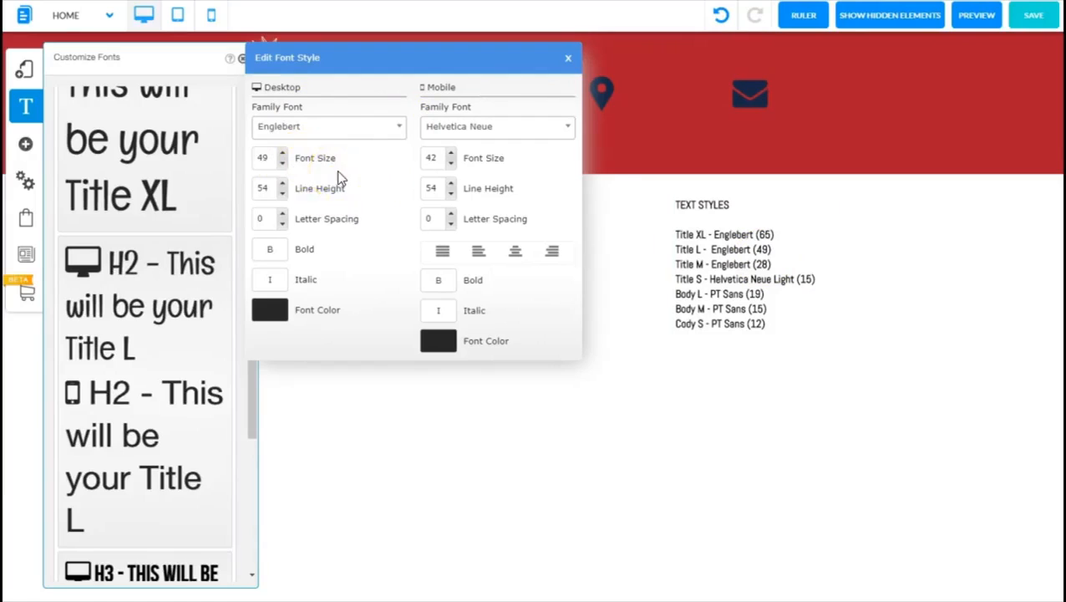
left_click(567, 130)
left_click(519, 148)
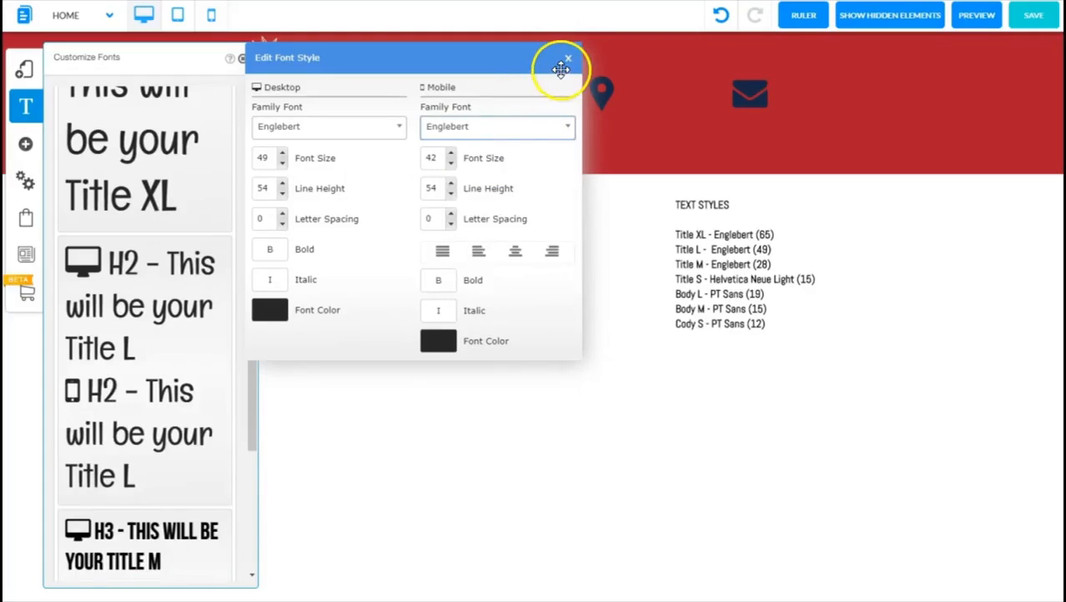
left_click(568, 64)
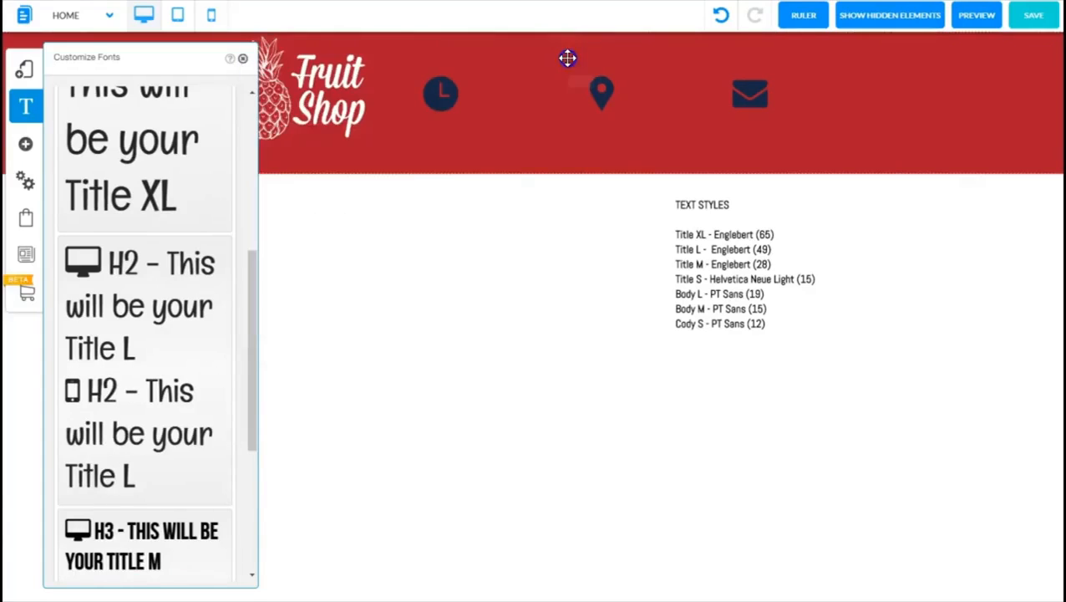
- Set the H3 Title M style to Englebert for desktop and mobile, with a desktop font size of 28
left_click_drag(251, 326, 227, 496)
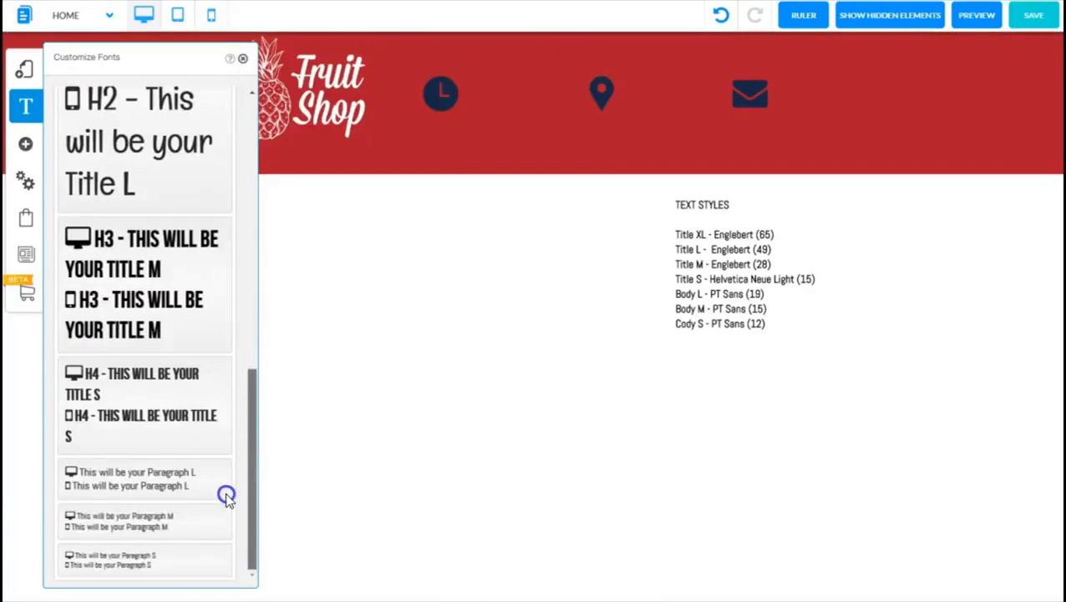
left_click(137, 264)
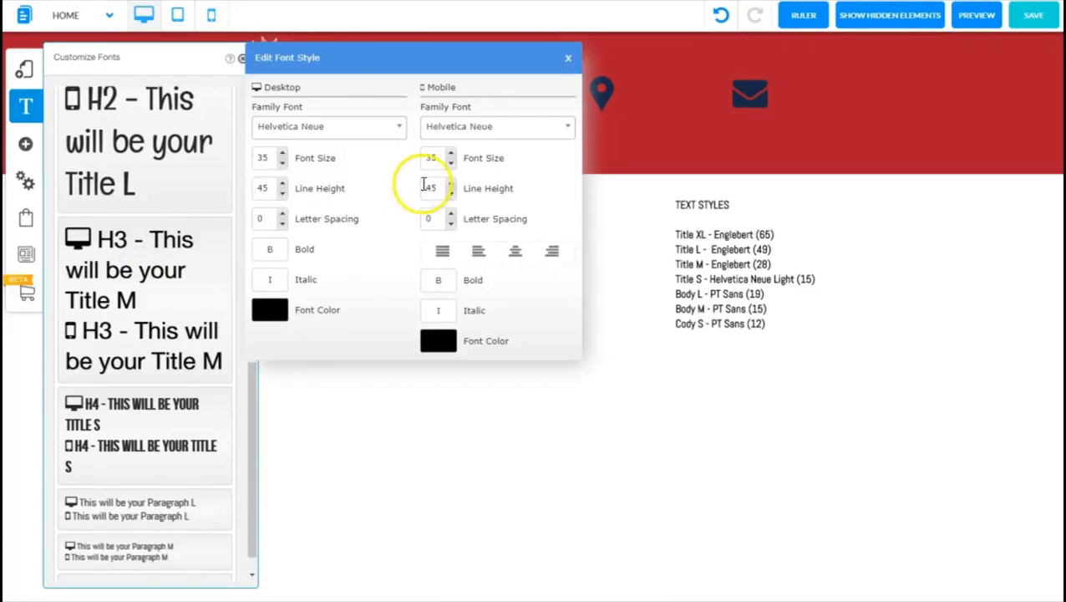
left_click(402, 127)
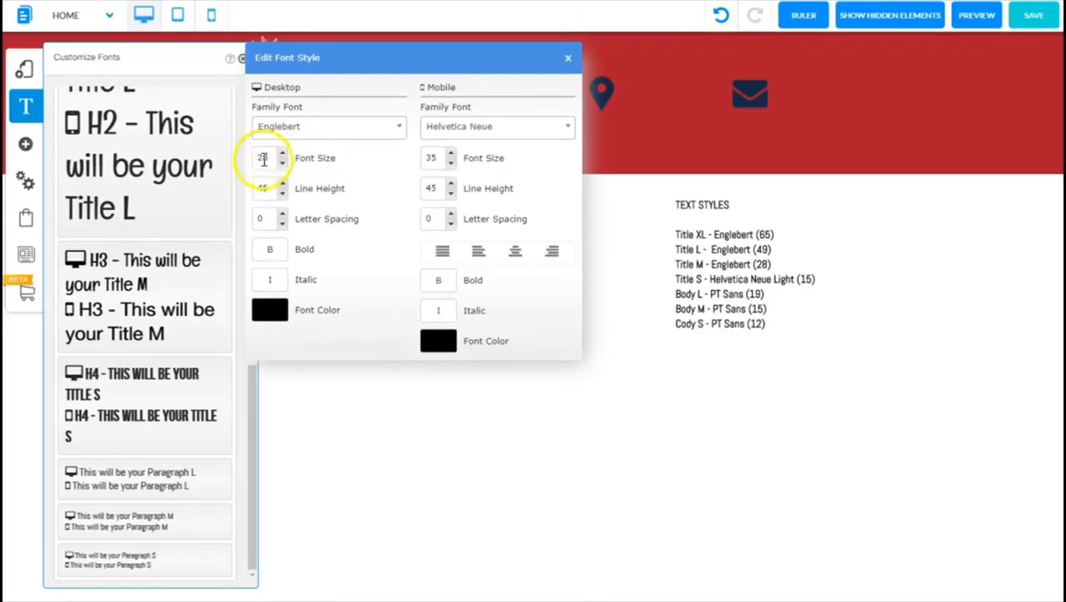
left_click(472, 127)
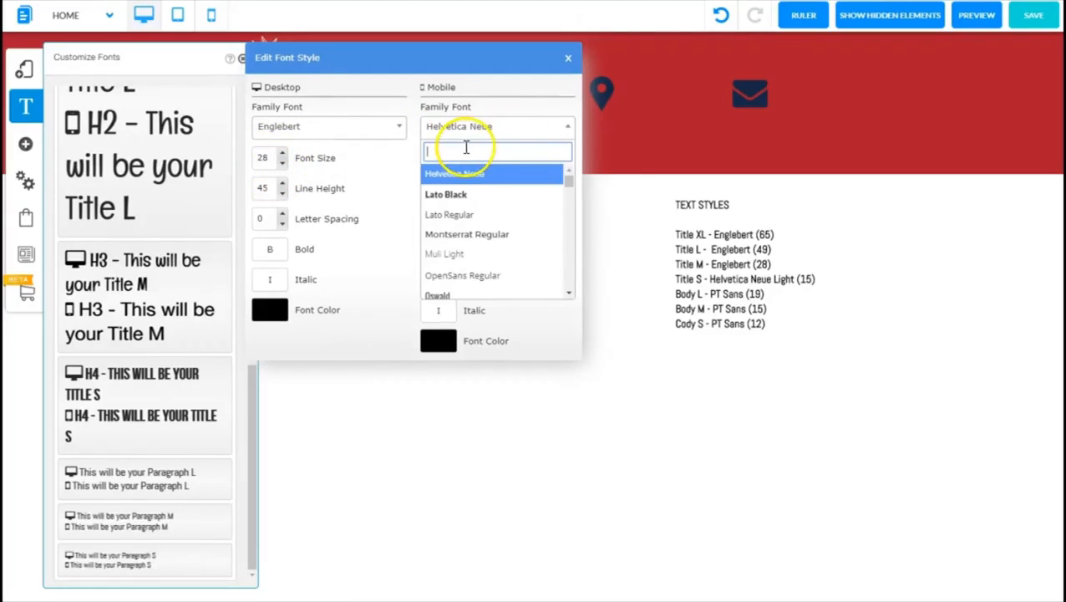
type("eng")
left_click(442, 172)
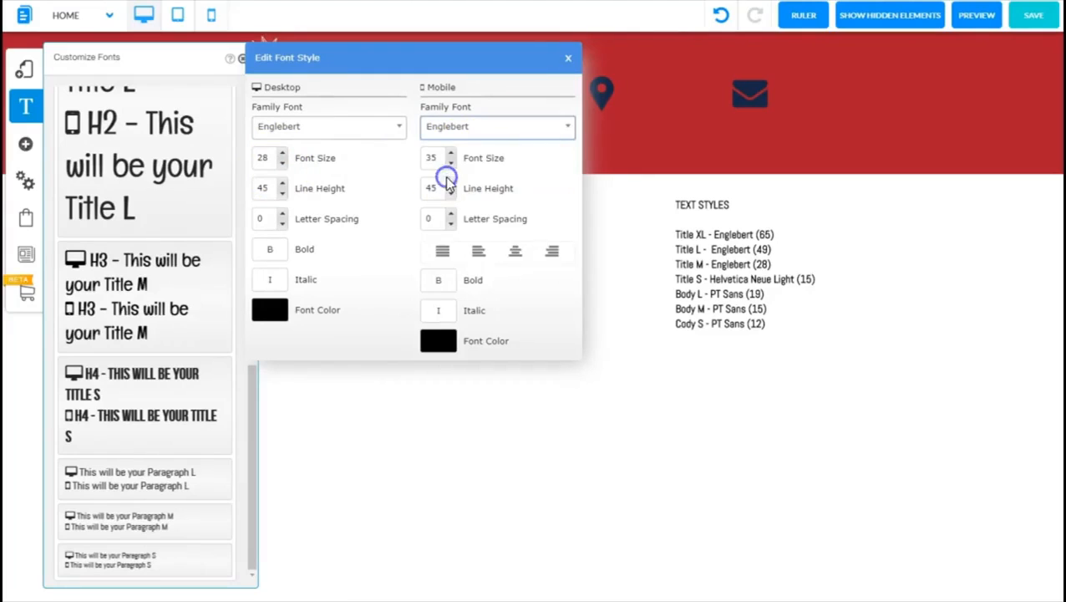
left_click(568, 60)
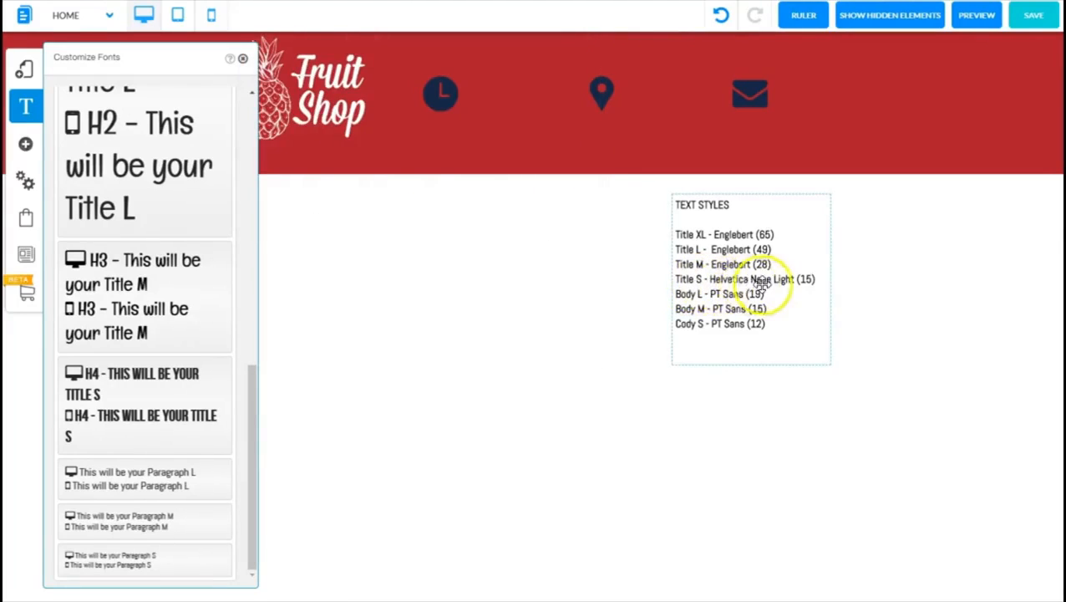
- Set the desktop version of the H4 Title S style to Helvetica Neue Light at size 15
left_click(694, 280)
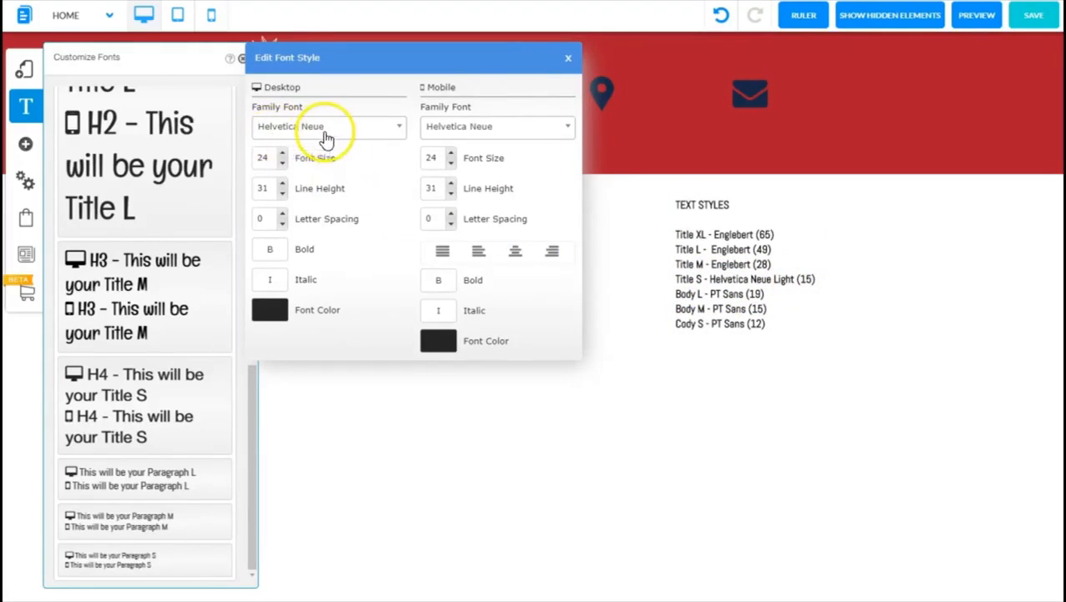
left_click(401, 128)
type("hel")
left_click_drag(401, 209, 403, 236)
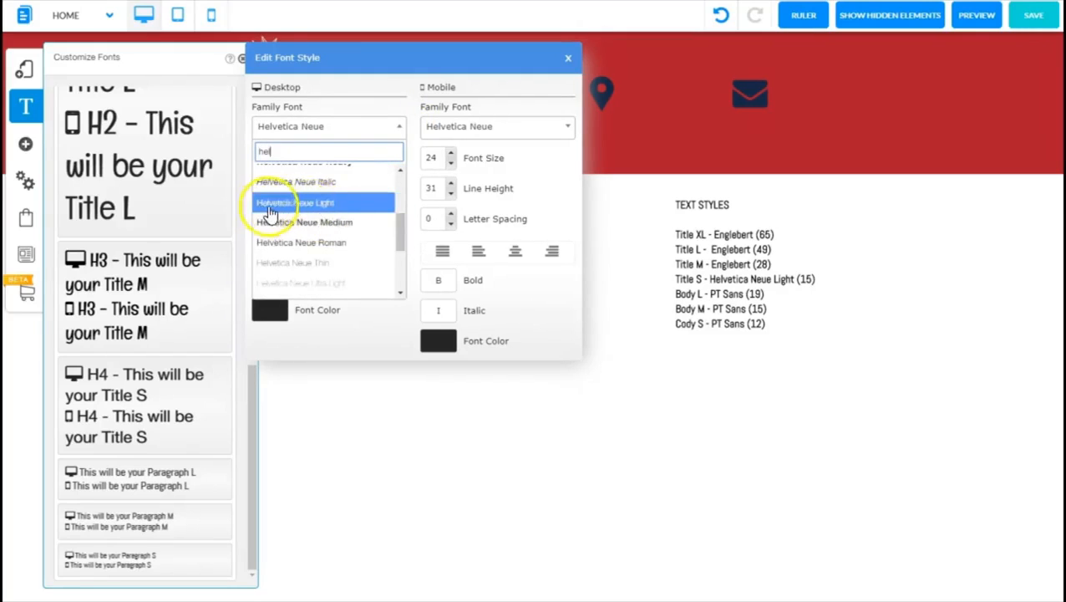
left_click(326, 203)
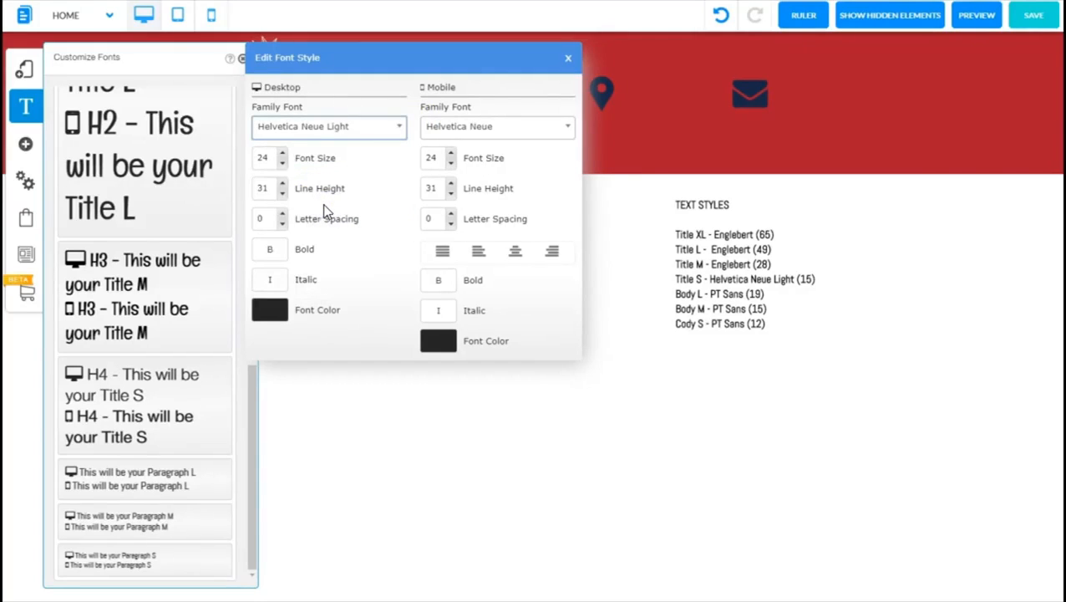
double_click(264, 158)
type("15")
- Set the mobile version of the H4 Title S style to Helvetica Neue Light and close the style editor
left_click(568, 127)
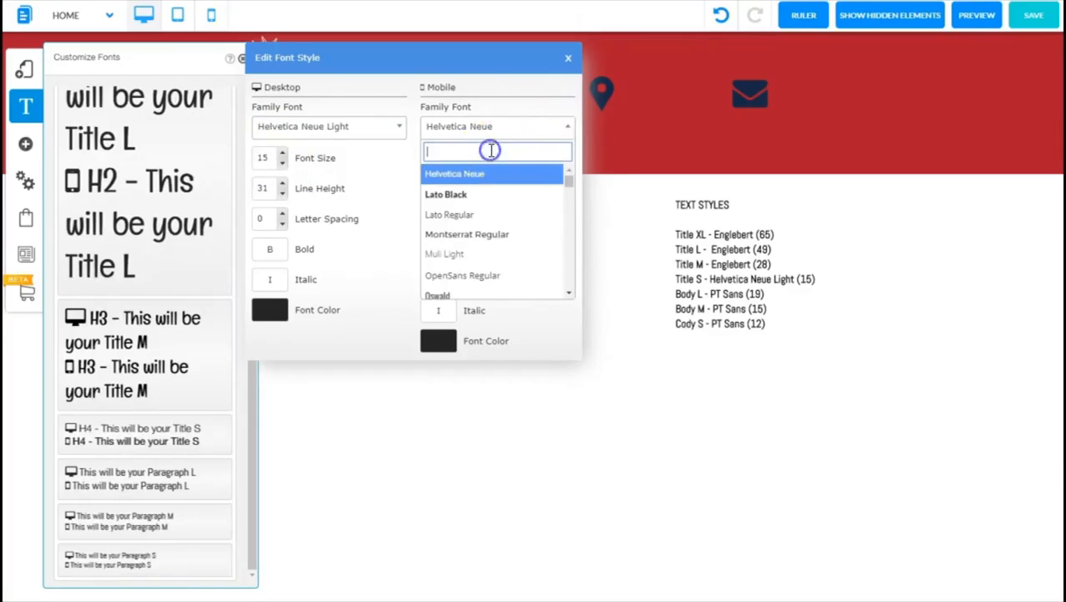
type("hel")
left_click(567, 237)
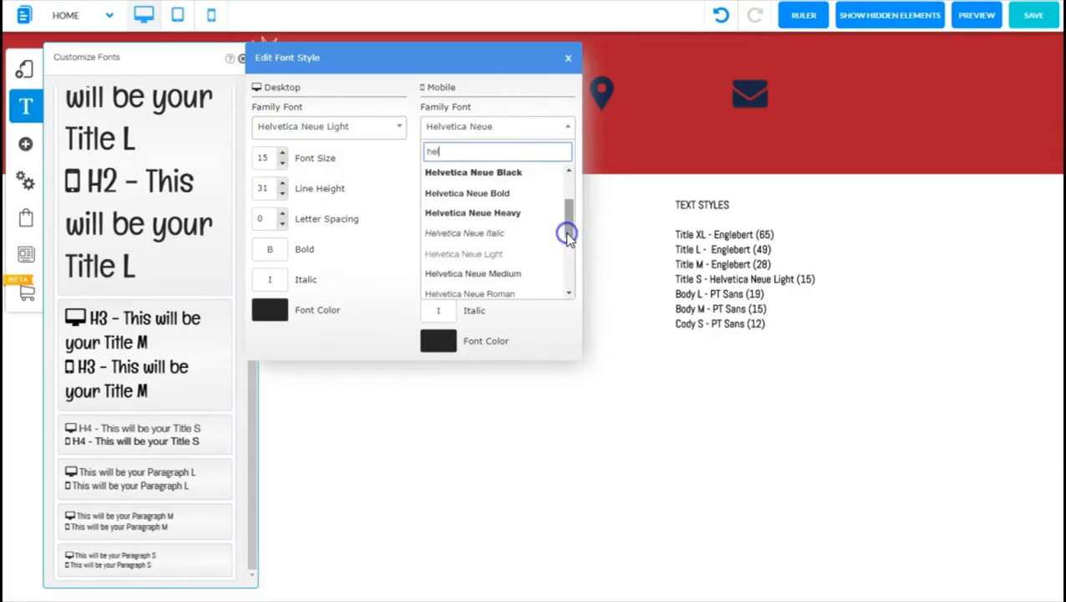
left_click(507, 254)
left_click(569, 58)
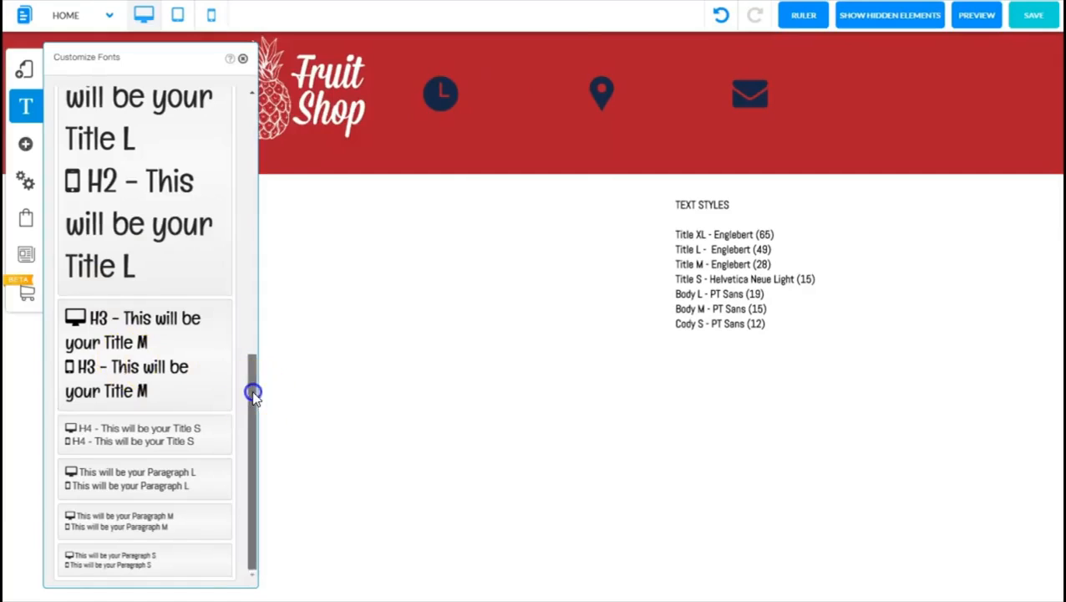
- Set the Paragraph L style to PT Sans for desktop and mobile, with a desktop font size of 19
left_click(94, 477)
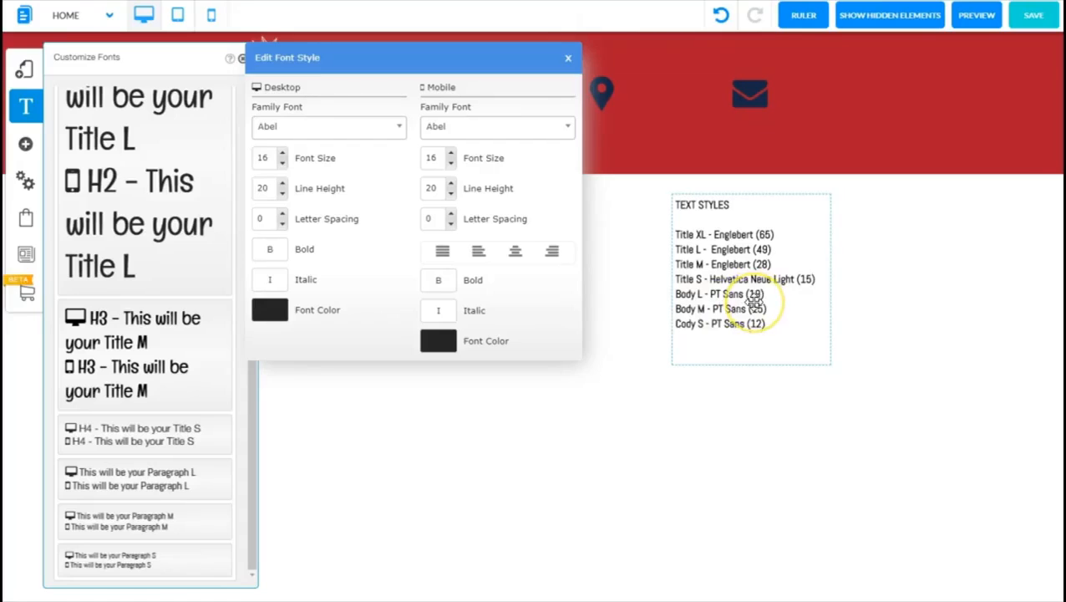
left_click(322, 127)
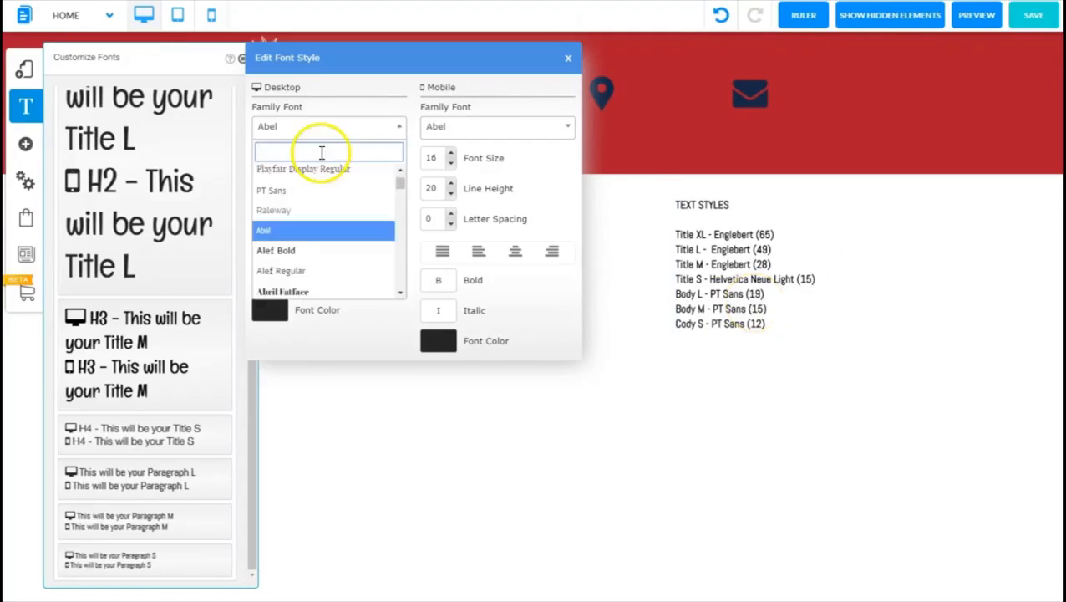
left_click(269, 190)
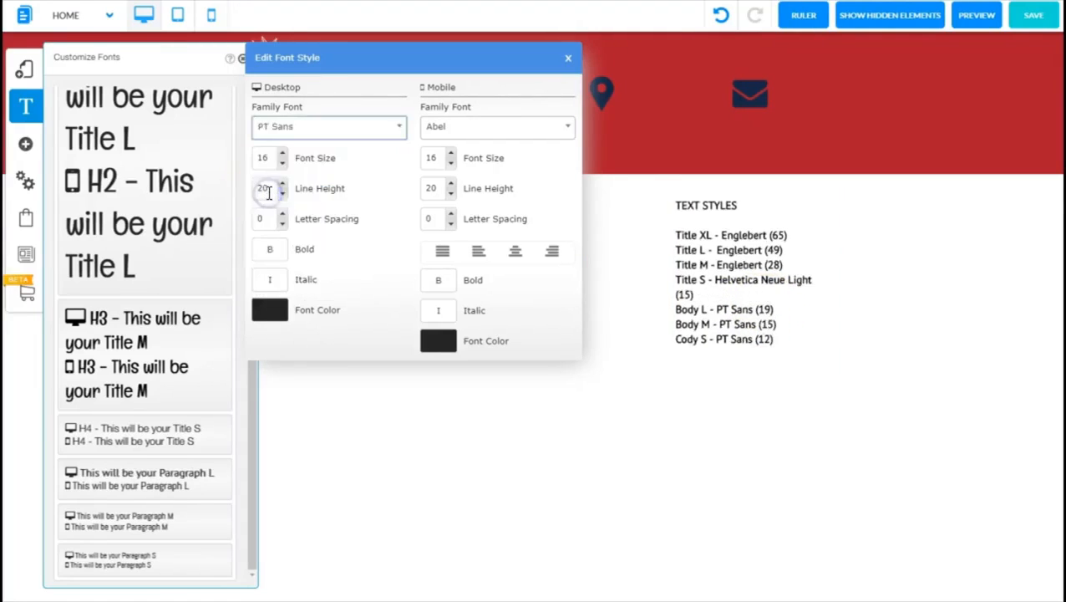
left_click(283, 154)
left_click(283, 154)
left_click(283, 153)
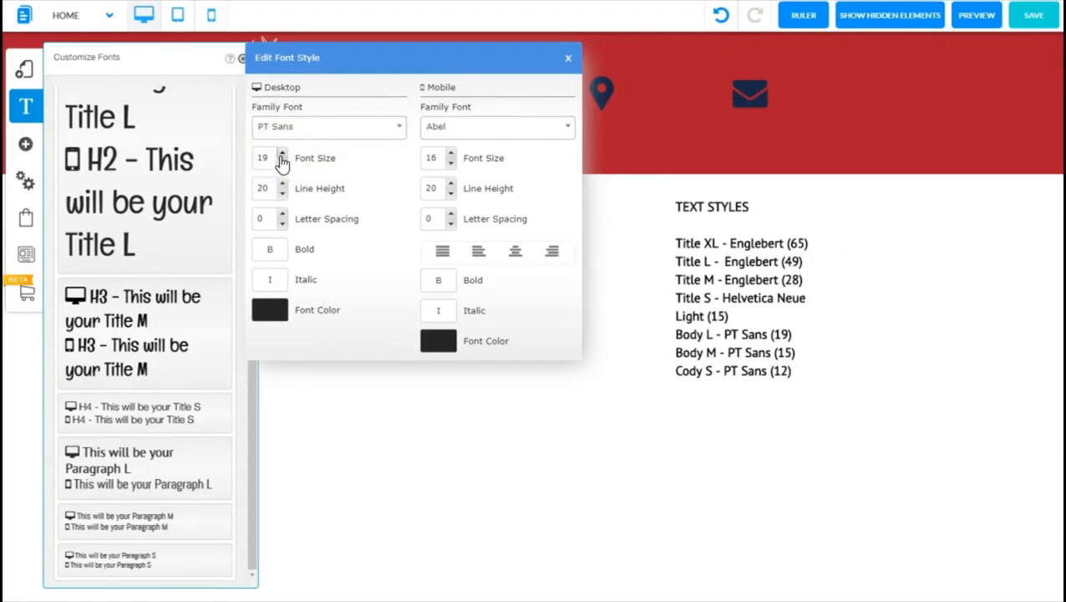
left_click(566, 126)
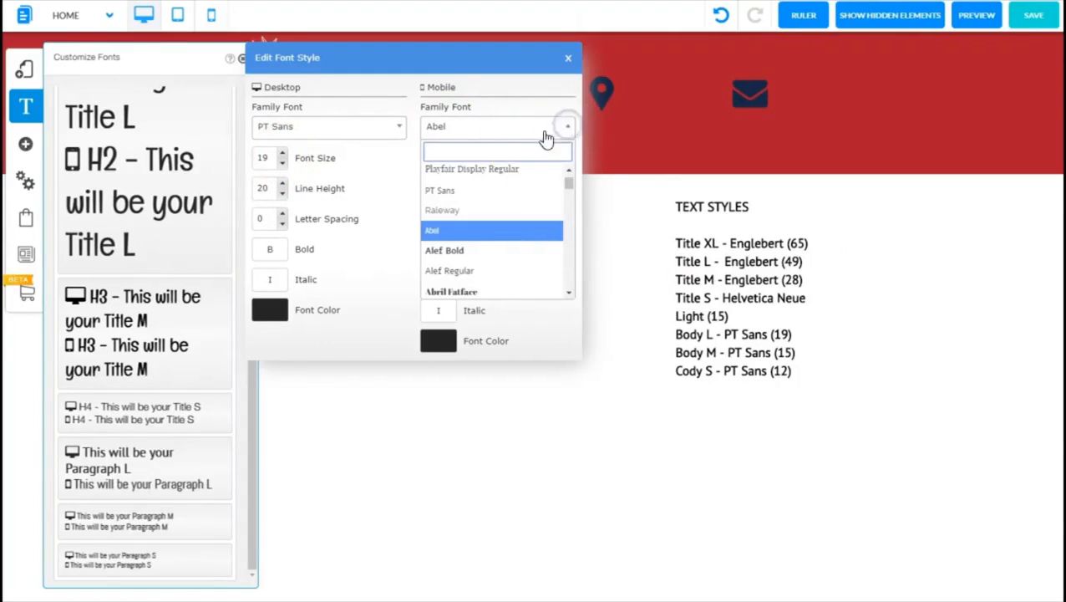
left_click(449, 192)
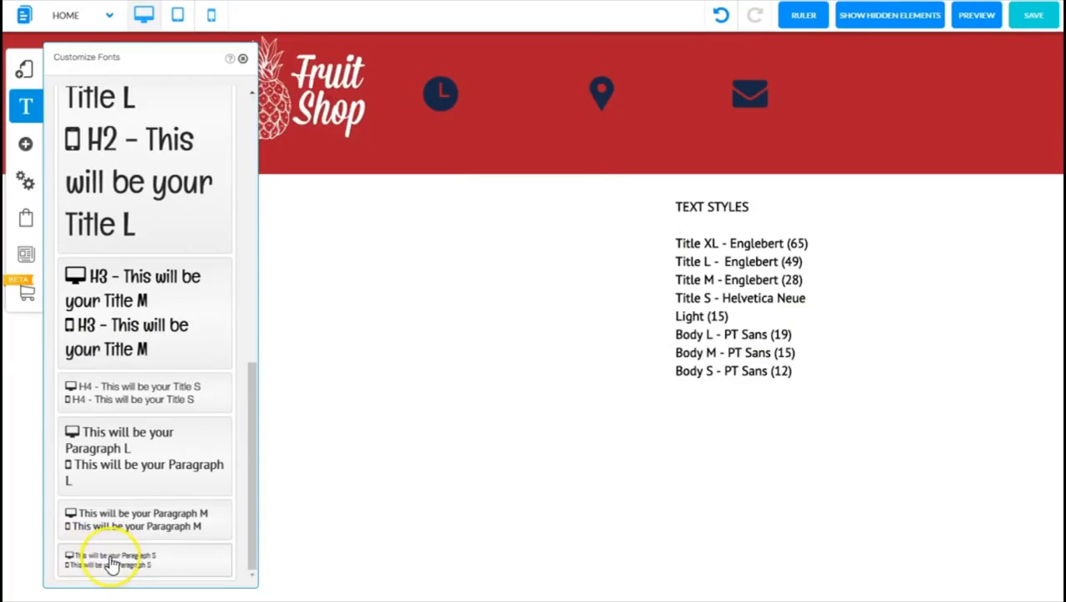
- Set the Paragraph S style to PT Sans for desktop and mobile, with a desktop font size of 12, and close the font customization
left_click(111, 564)
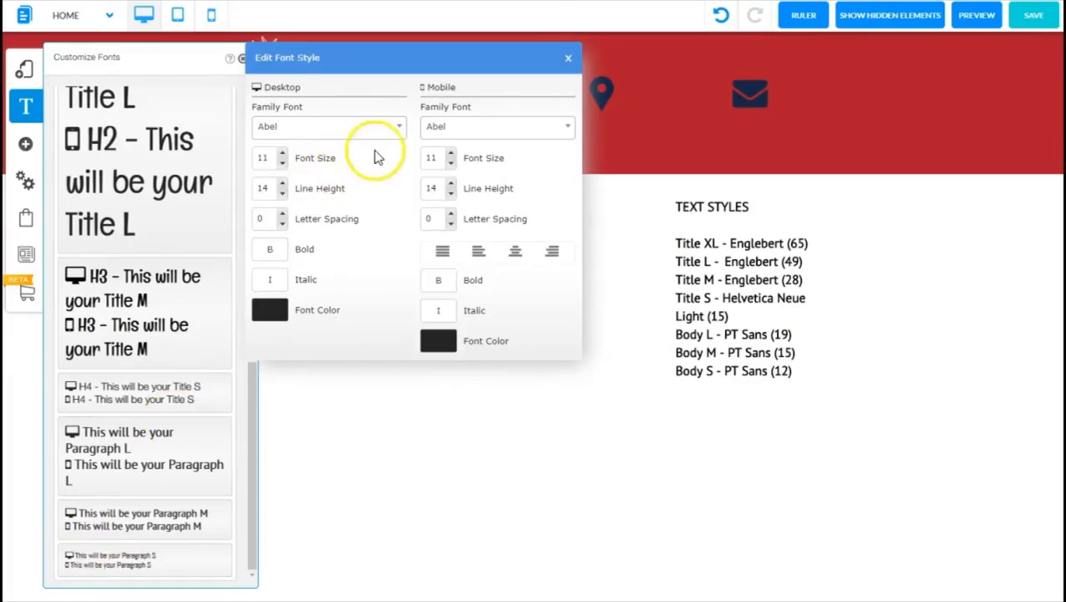
left_click(400, 130)
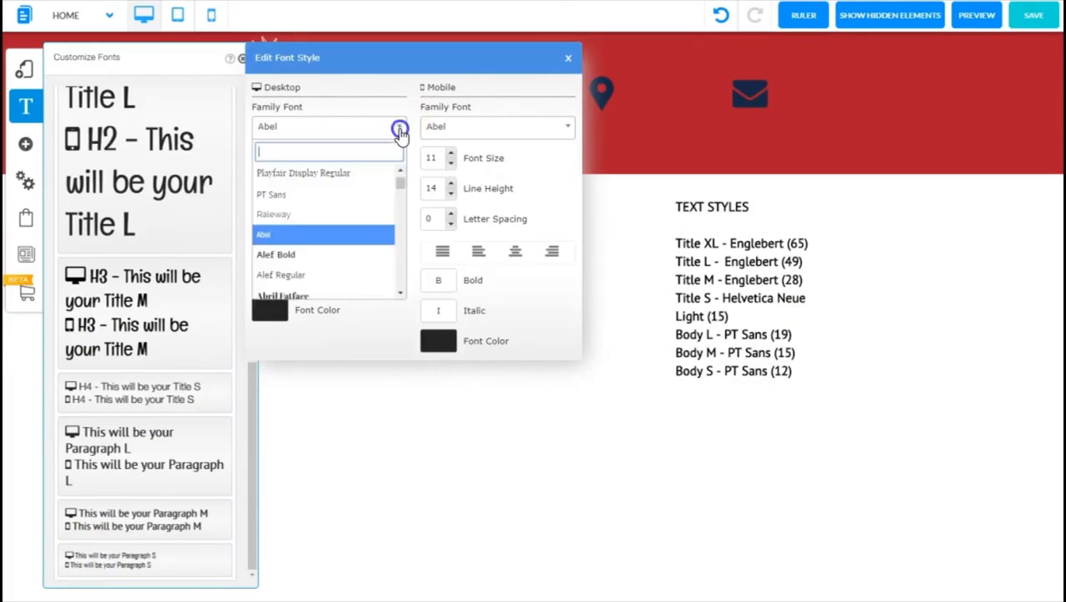
left_click(312, 191)
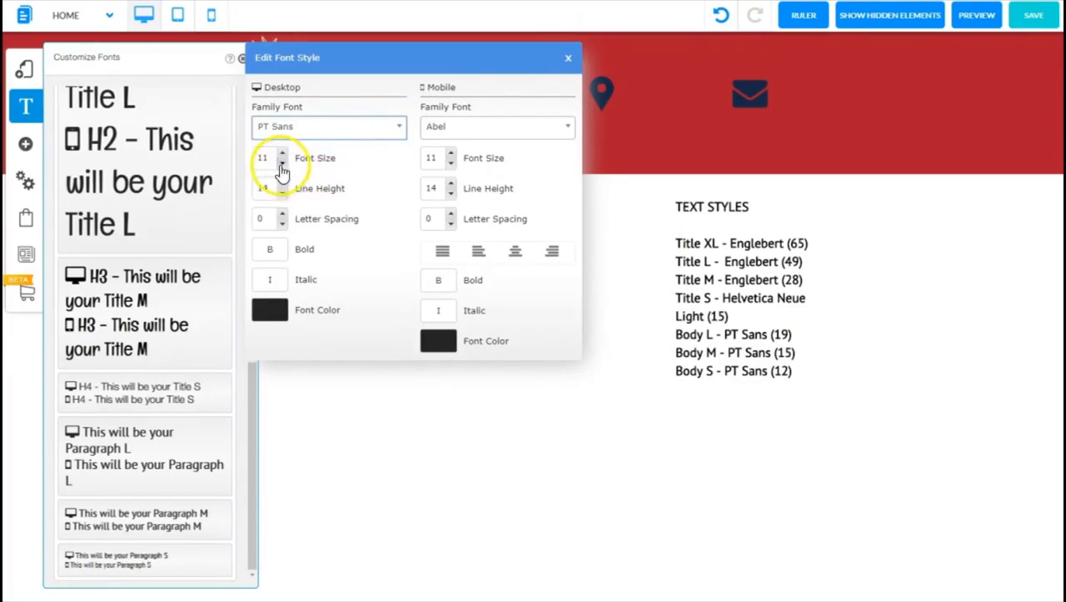
left_click(283, 154)
left_click(567, 128)
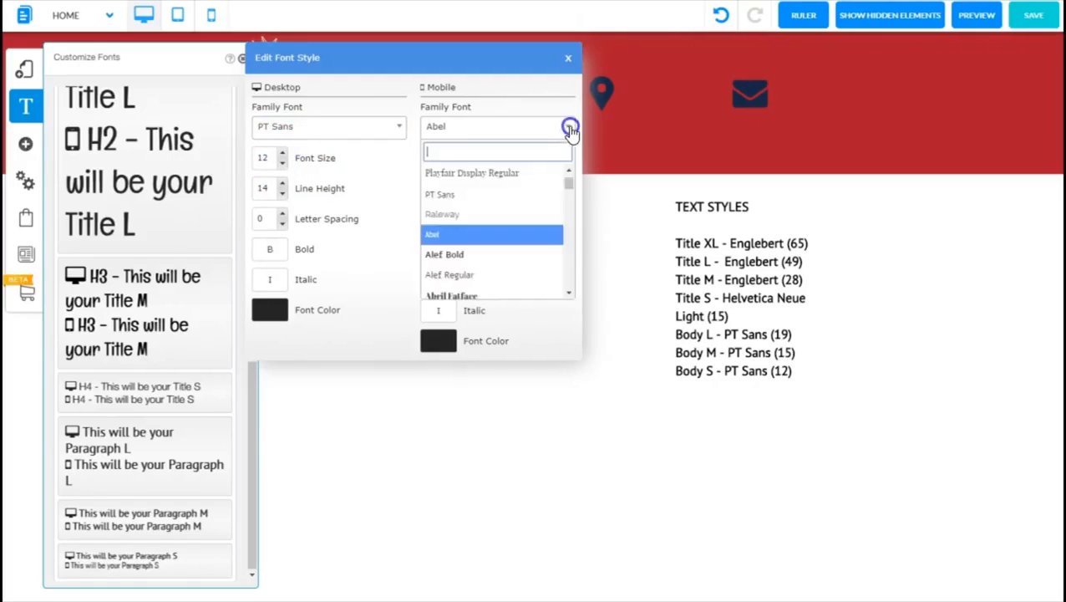
left_click(485, 199)
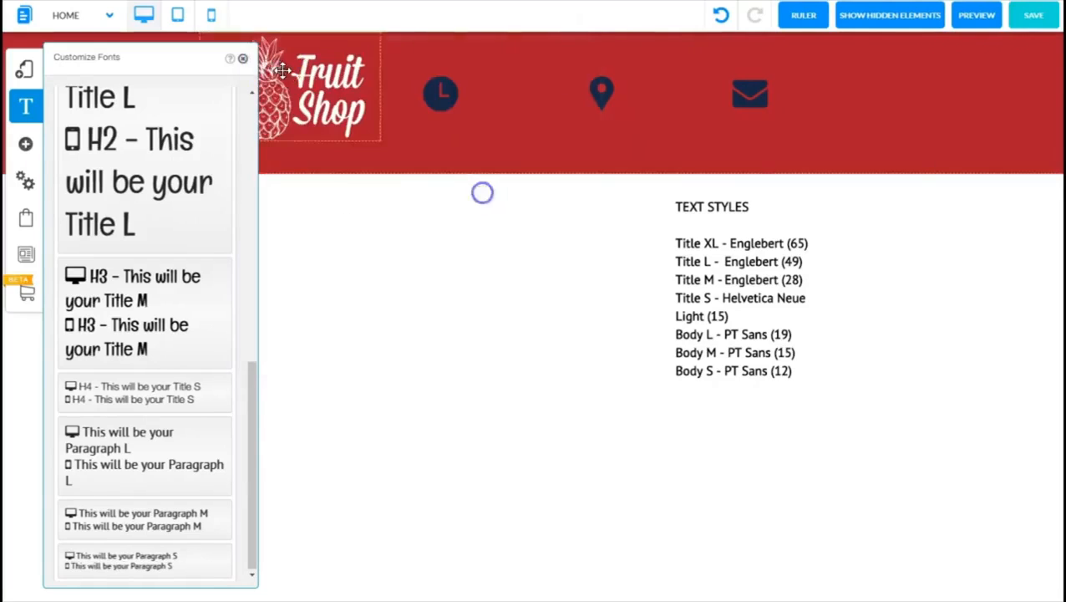
left_click(242, 58)
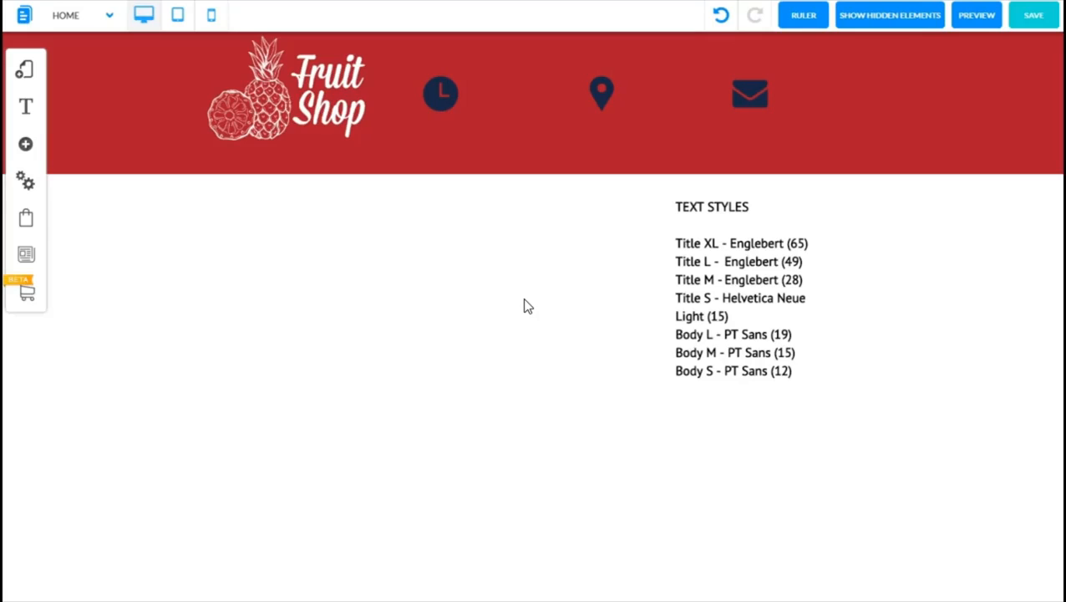
- Delete the TEXT STYLES reference text box from the page
left_click(745, 301)
left_click(747, 286)
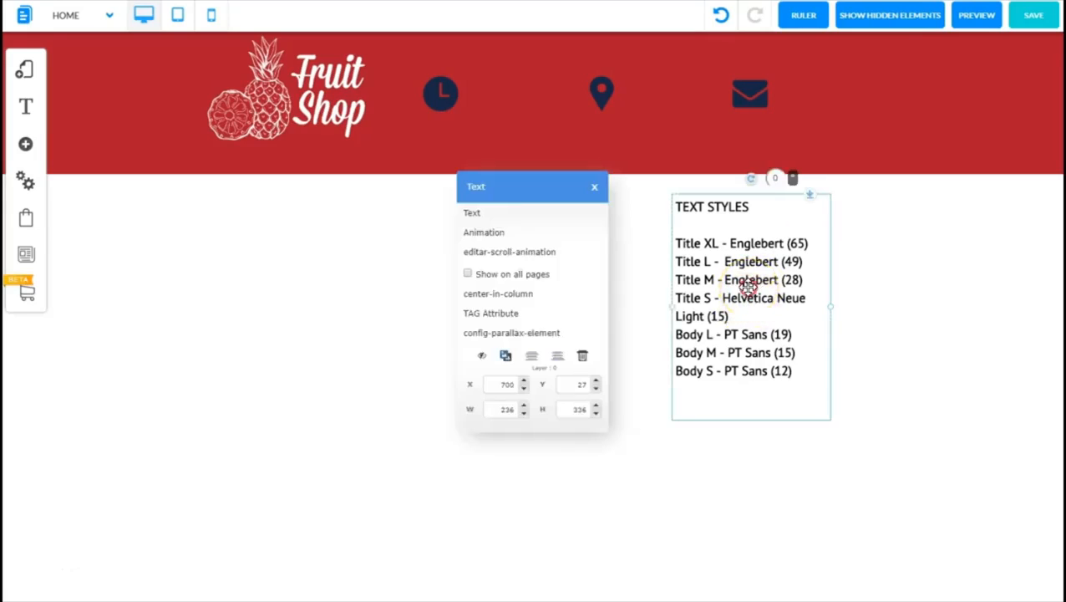
left_click(582, 355)
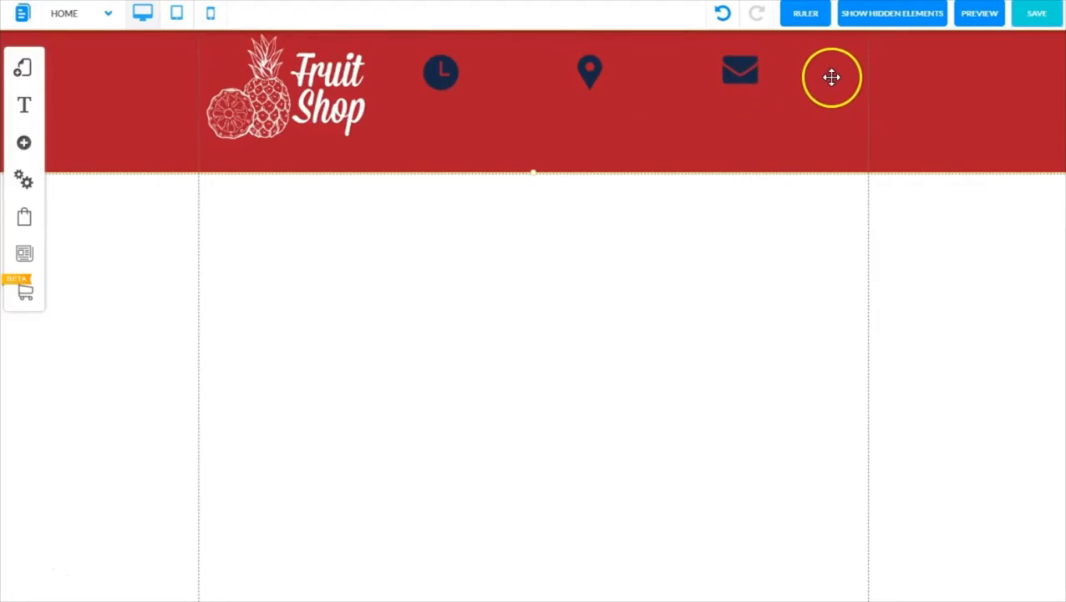
- Switch to the finished Fruit Shop reference page and copy the contact e-mail and phone number from its header
left_click(513, 79)
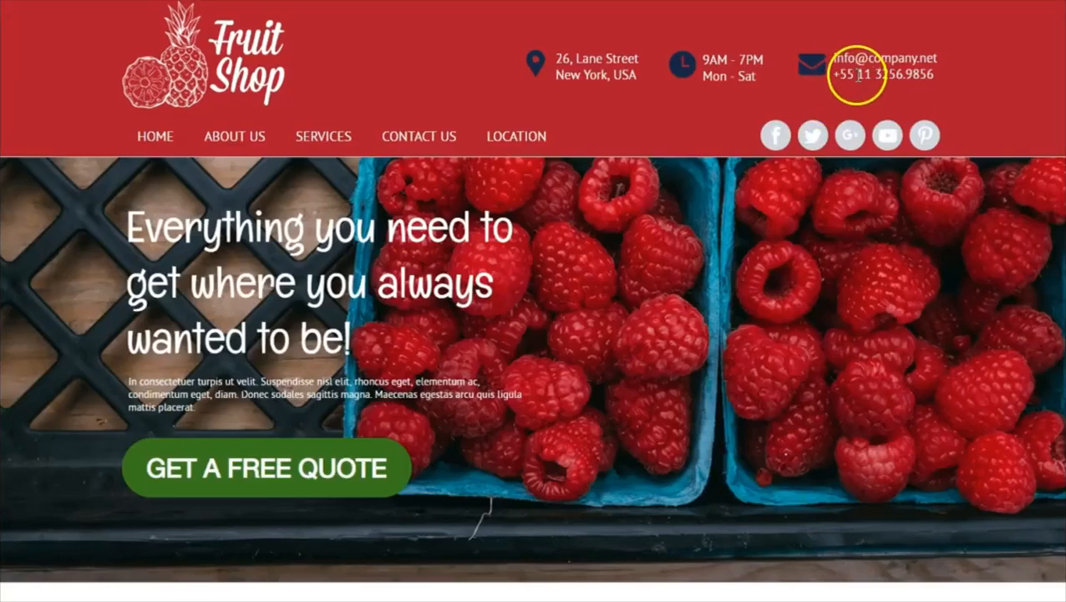
triple_click(933, 73)
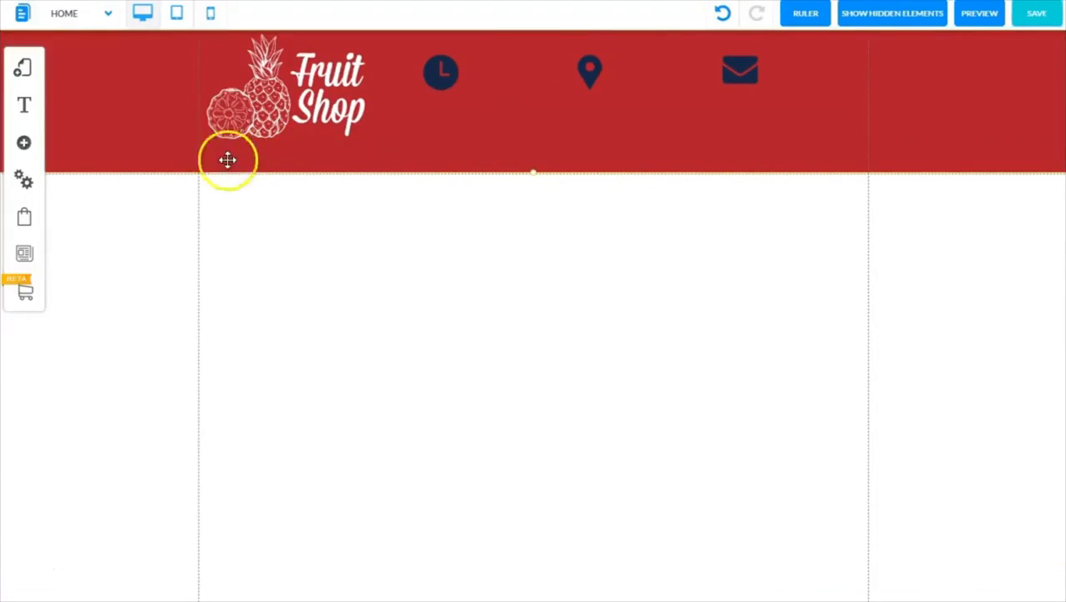
- Add a large paragraph text element to the page and place it in the red header below the icons
left_click(24, 145)
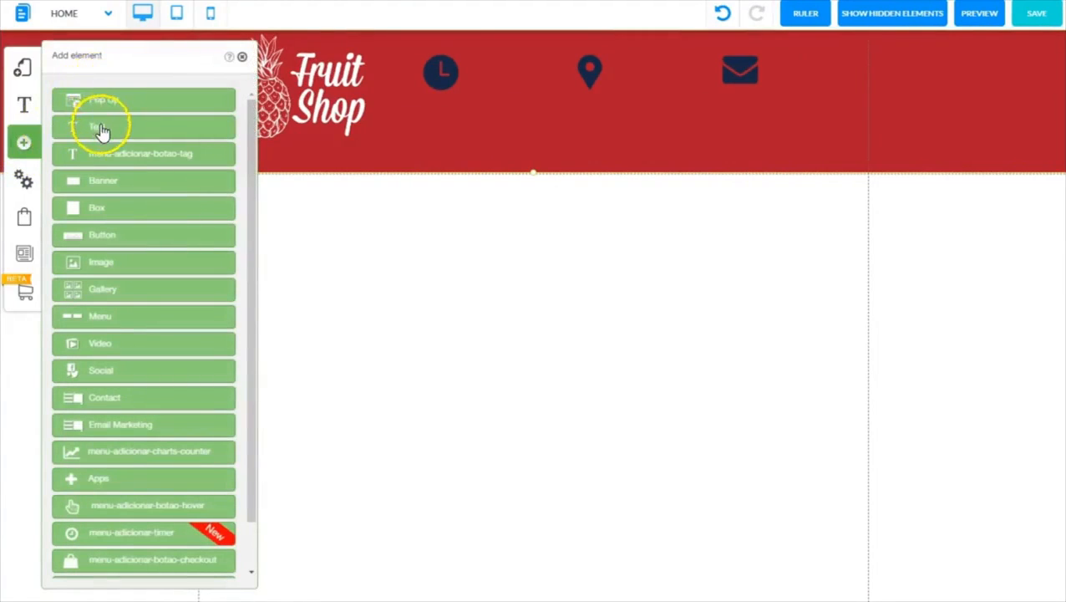
left_click(101, 126)
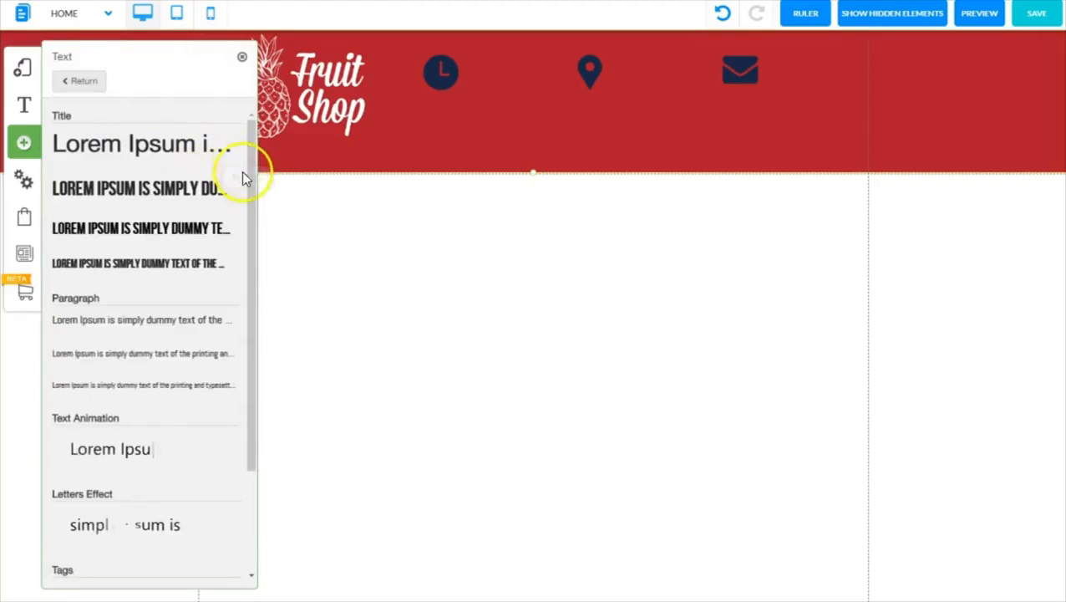
left_click_drag(248, 179, 245, 261)
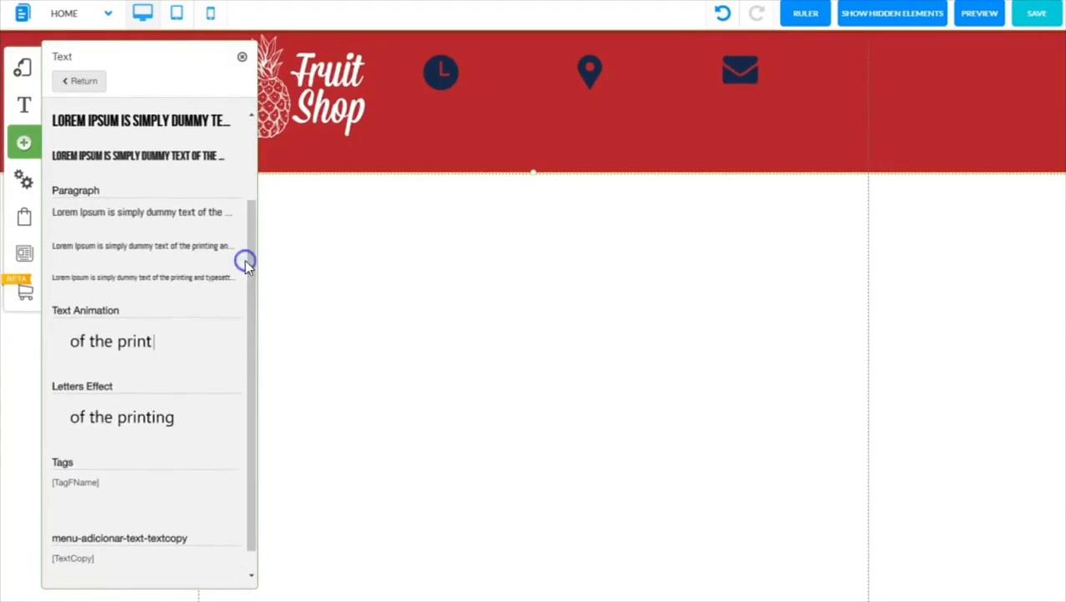
left_click(67, 216)
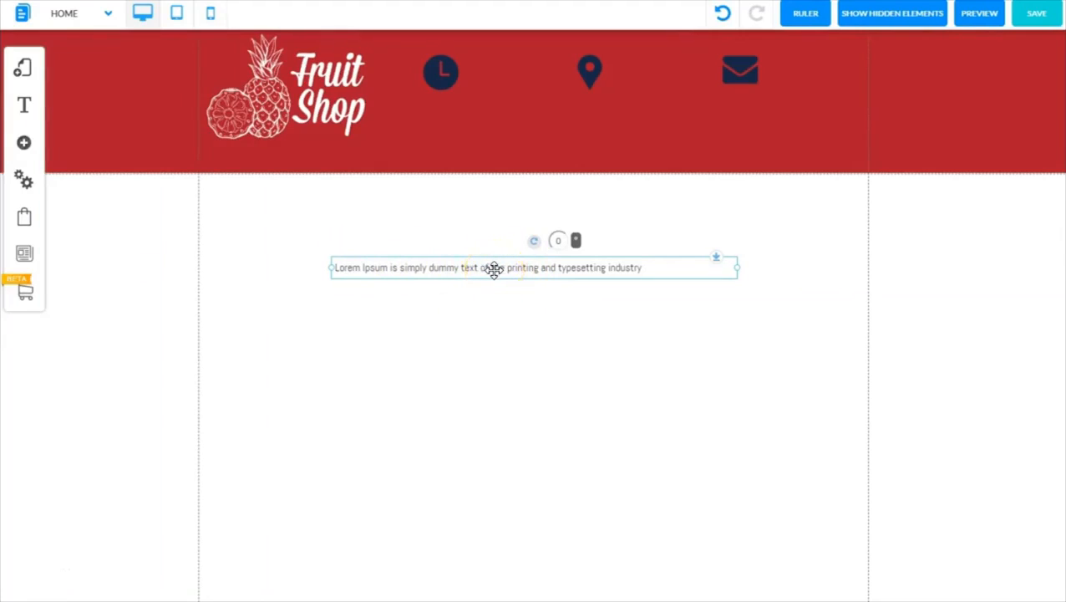
left_click_drag(494, 269, 612, 133)
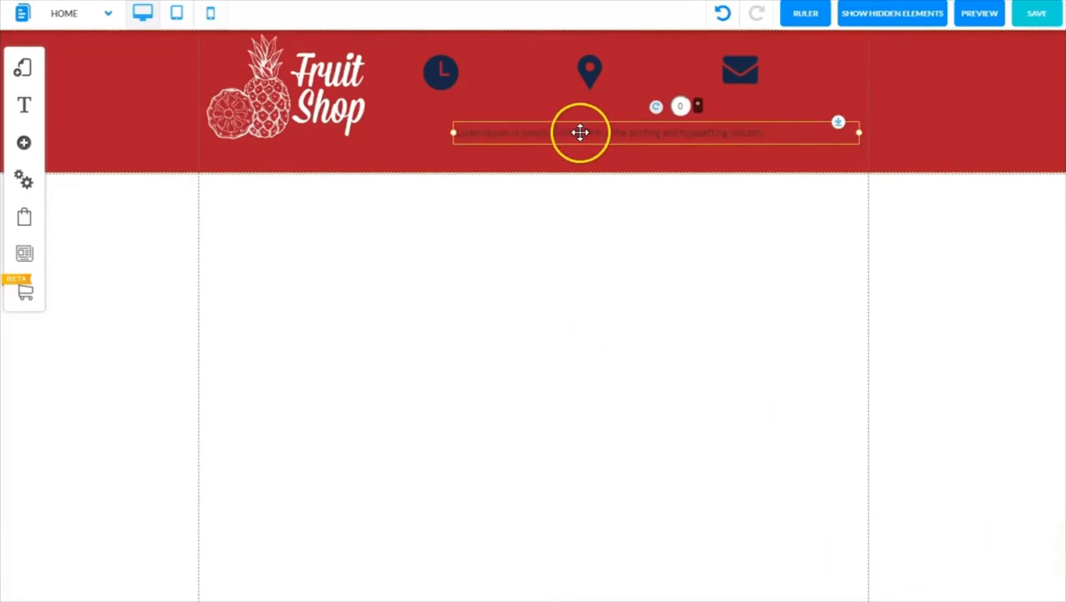
- Replace the placeholder text in the header's paragraph with the copied contact e-mail and phone number
double_click(477, 131)
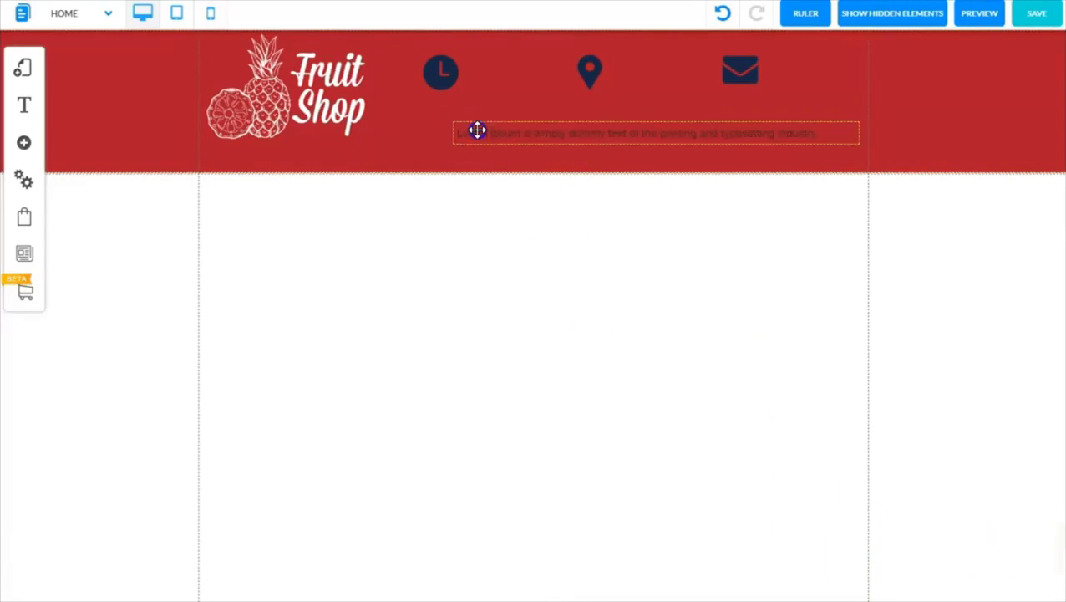
left_click(477, 130)
left_click(477, 130)
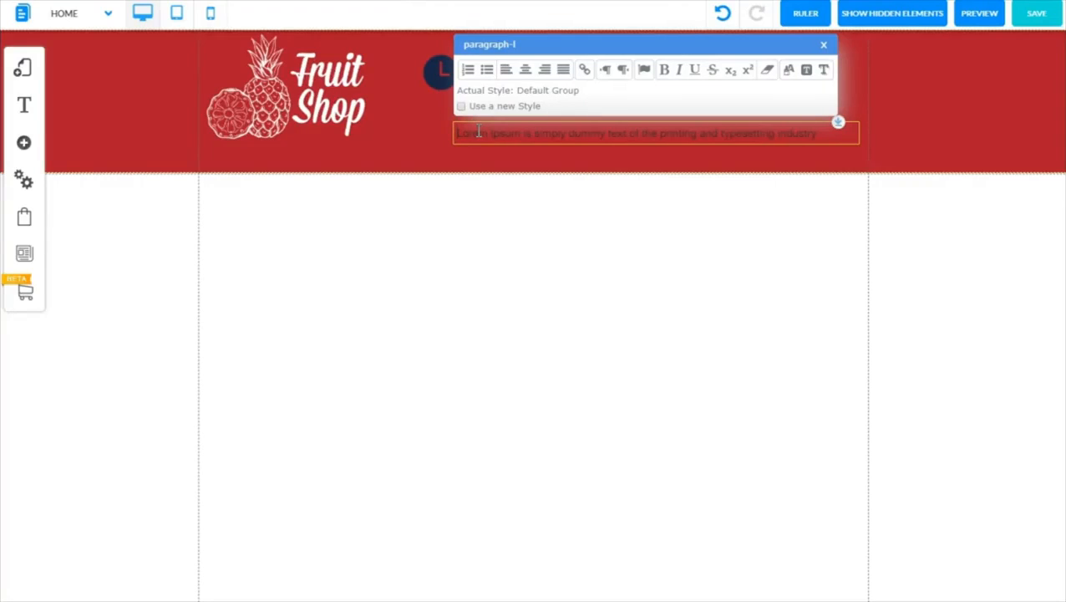
triple_click(477, 130)
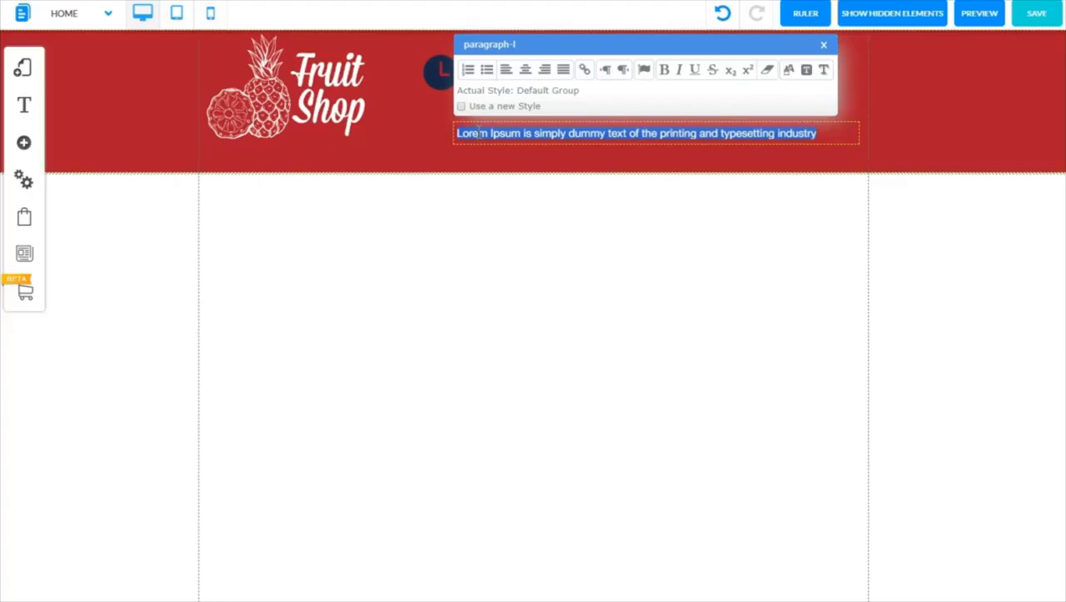
key("ctrl+v")
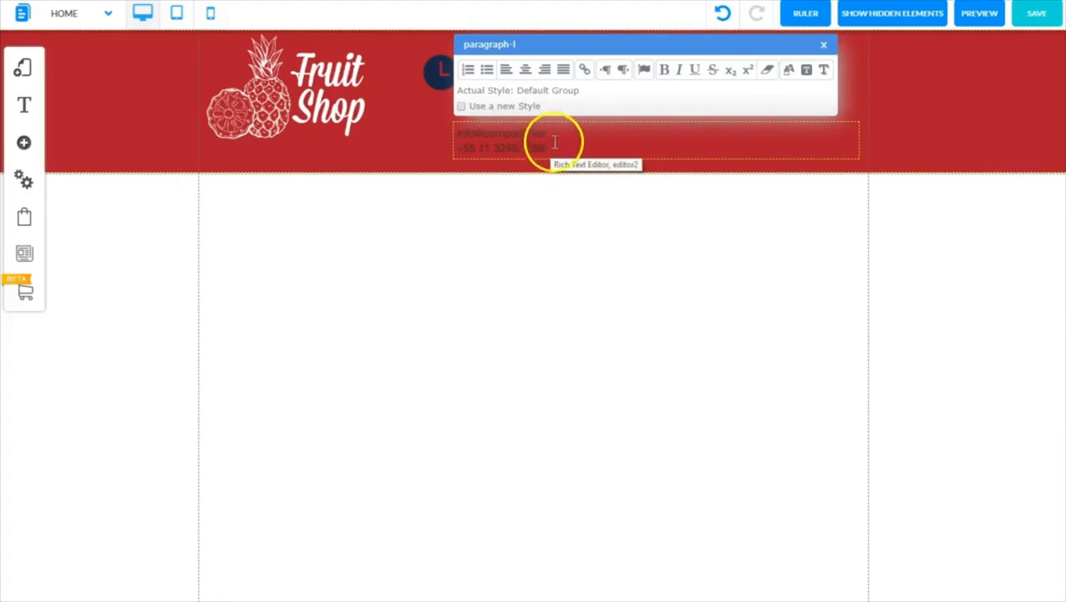
- Color both lines of the header's contact text white and close the text editor
left_click_drag(551, 145, 447, 132)
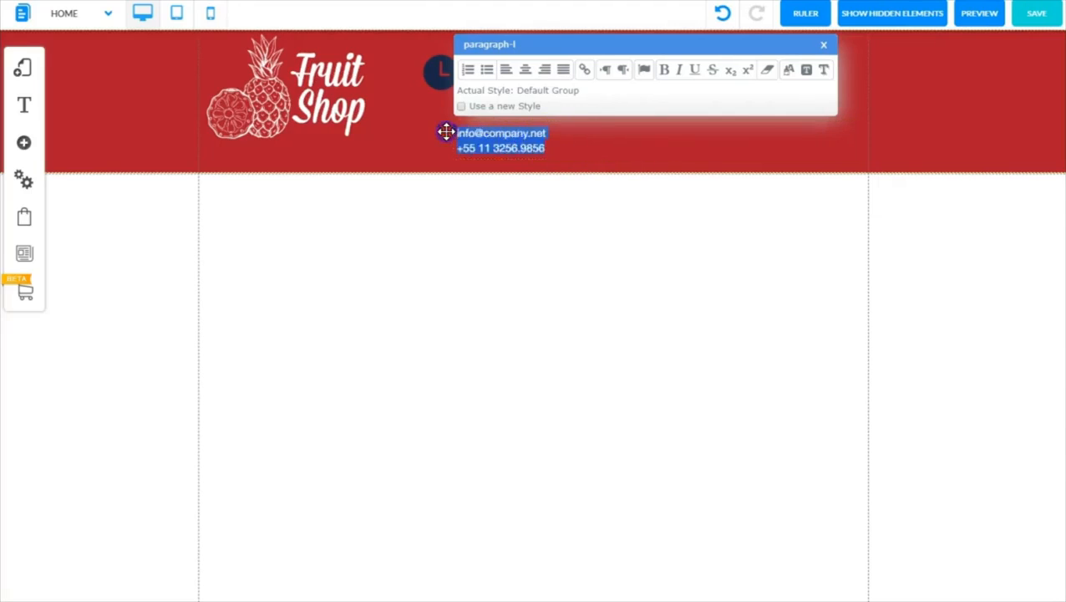
left_click(788, 73)
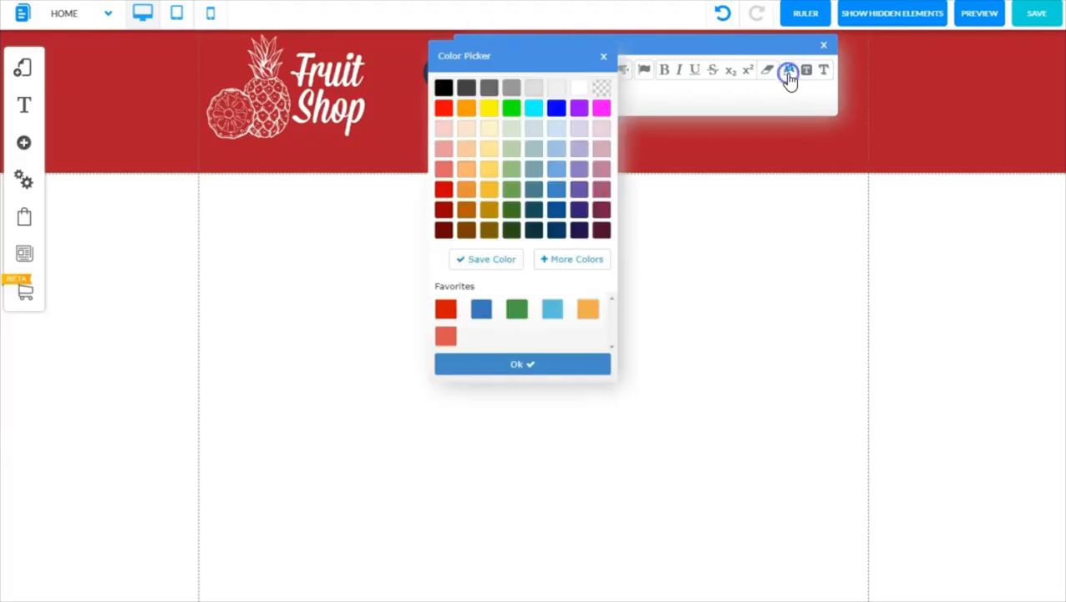
left_click_drag(510, 60, 508, 65)
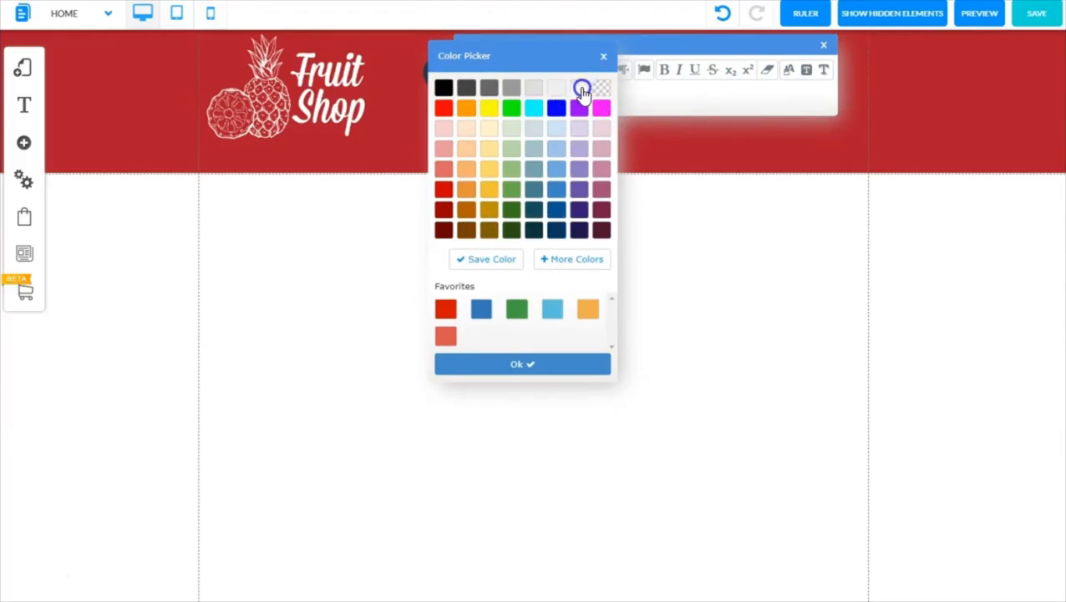
left_click(514, 364)
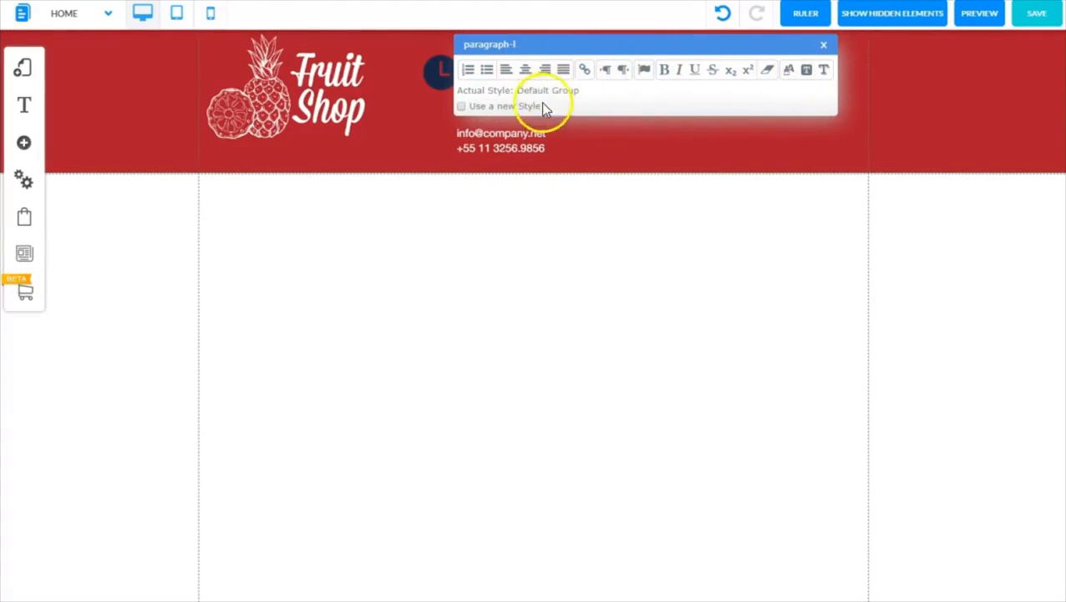
left_click(824, 50)
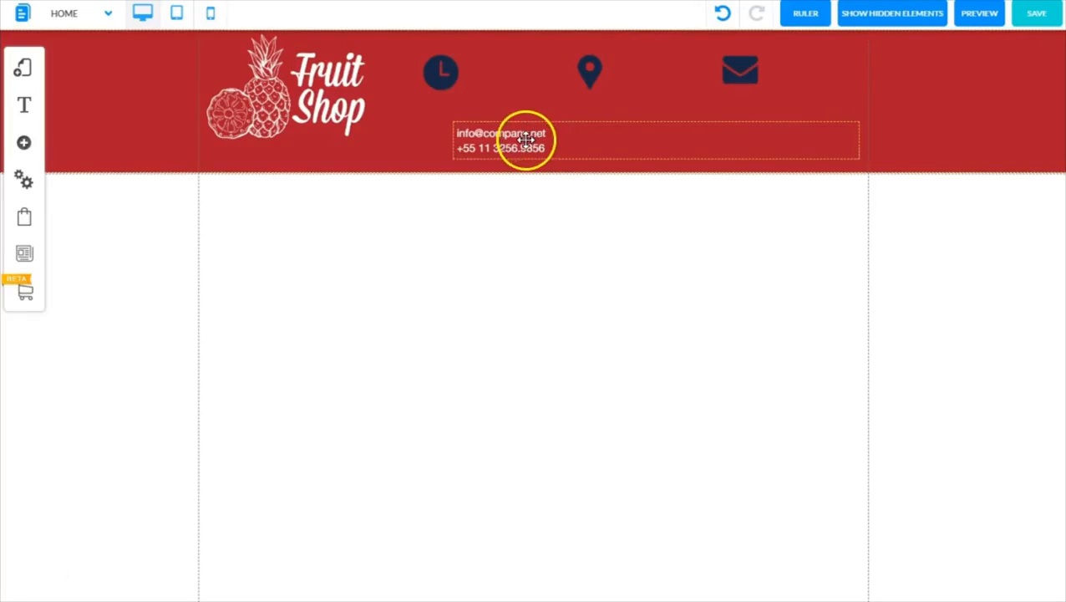
- Narrow the contact text box to fit its two lines and place it beside the envelope icon
left_click(525, 140)
left_click_drag(525, 140, 526, 126)
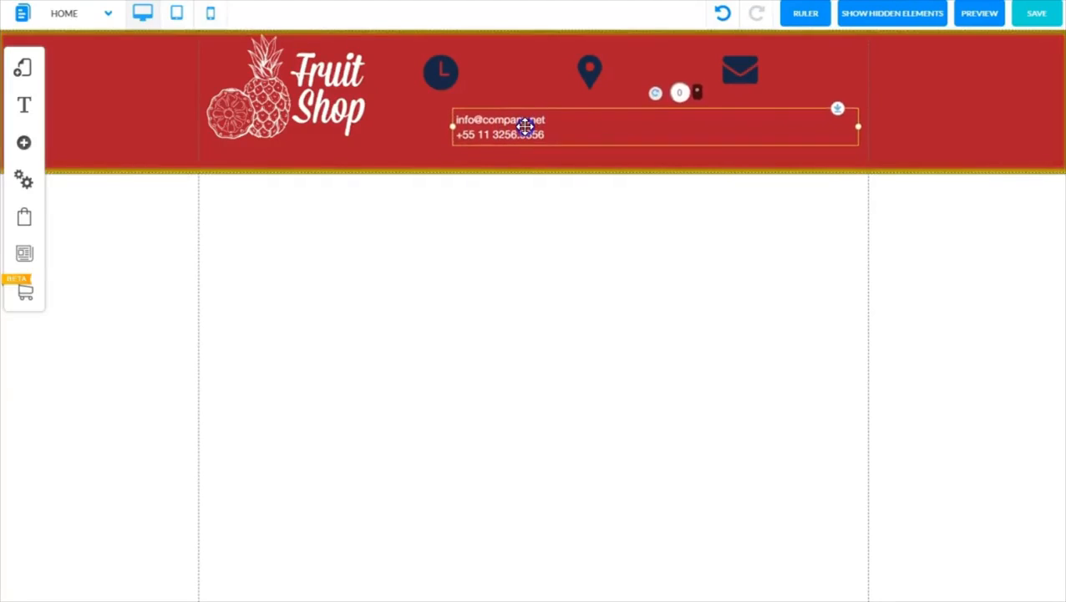
left_click_drag(862, 137, 555, 153)
left_click(492, 127)
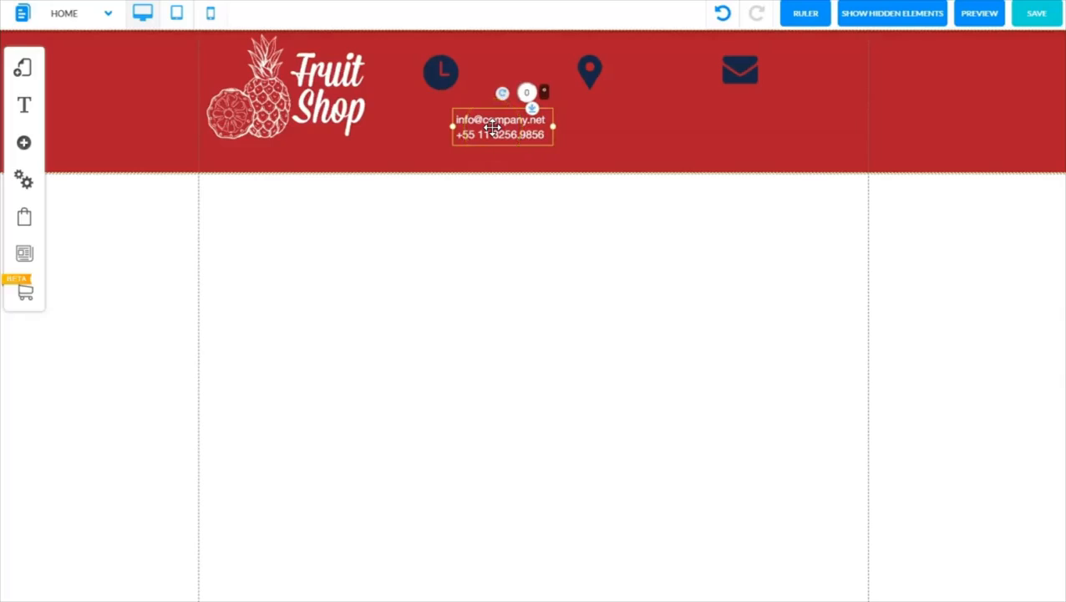
left_click_drag(492, 127, 808, 67)
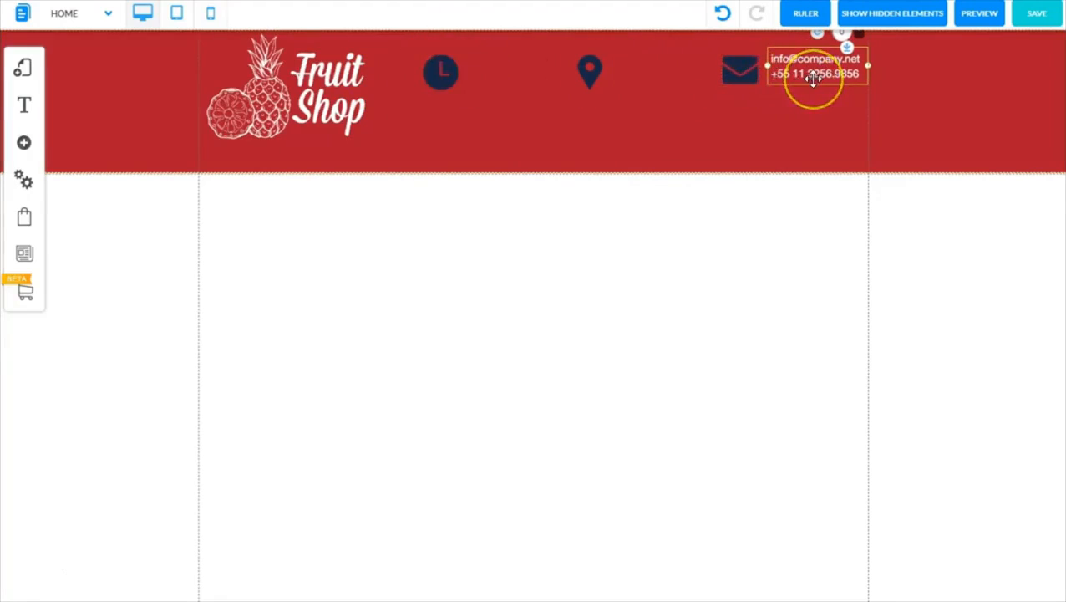
mouse_move(813, 80)
left_mouse_down()
mouse_move(721, 119)
mouse_move(757, 113)
mouse_move(803, 81)
mouse_move(800, 70)
left_mouse_up()
- Duplicate the contact text box twice and place the copies beside the location pin and clock icons
left_click(782, 121)
left_click_drag(785, 121, 623, 83)
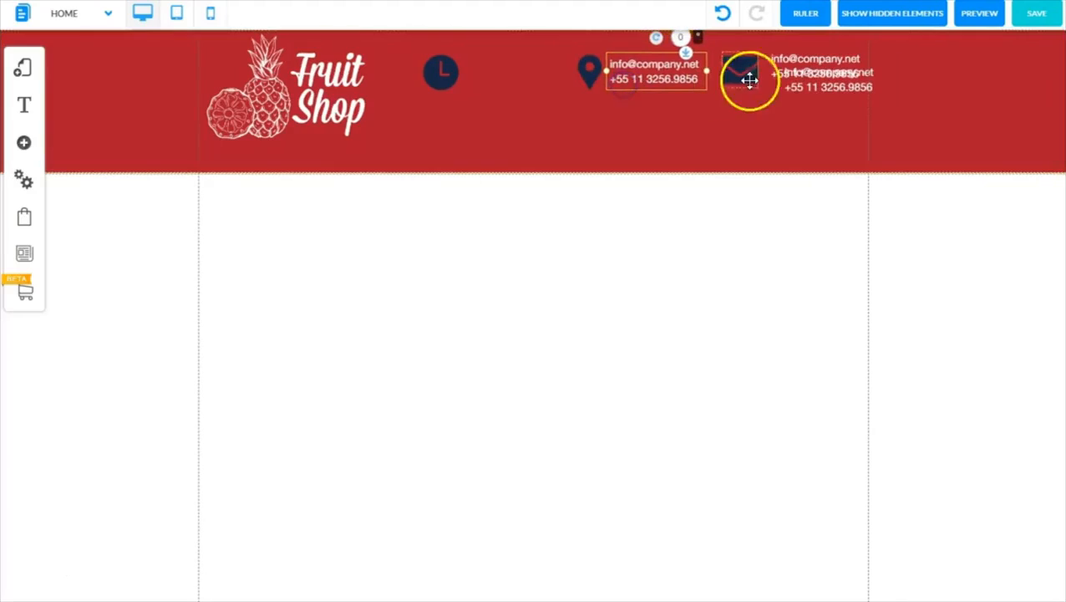
left_click(803, 87)
left_click_drag(803, 87, 486, 78)
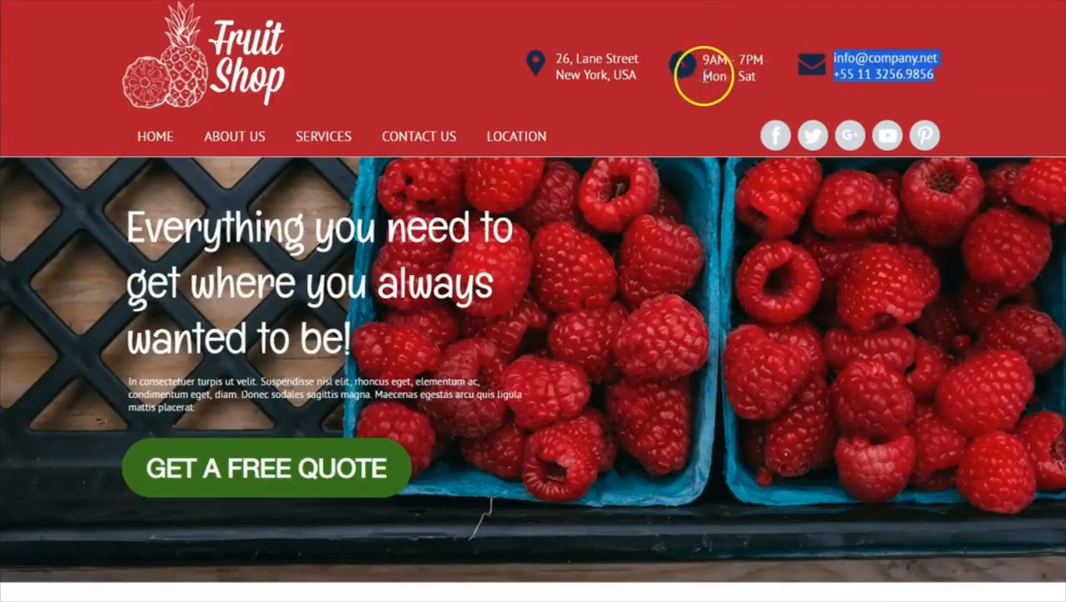
- Copy the opening hours "9AM - 7PM / Mon - Sat" from the finished Fruit Shop page and paste them over the text beside the location pin
left_click(757, 76)
left_click_drag(719, 67, 753, 77)
key("ctrl+c")
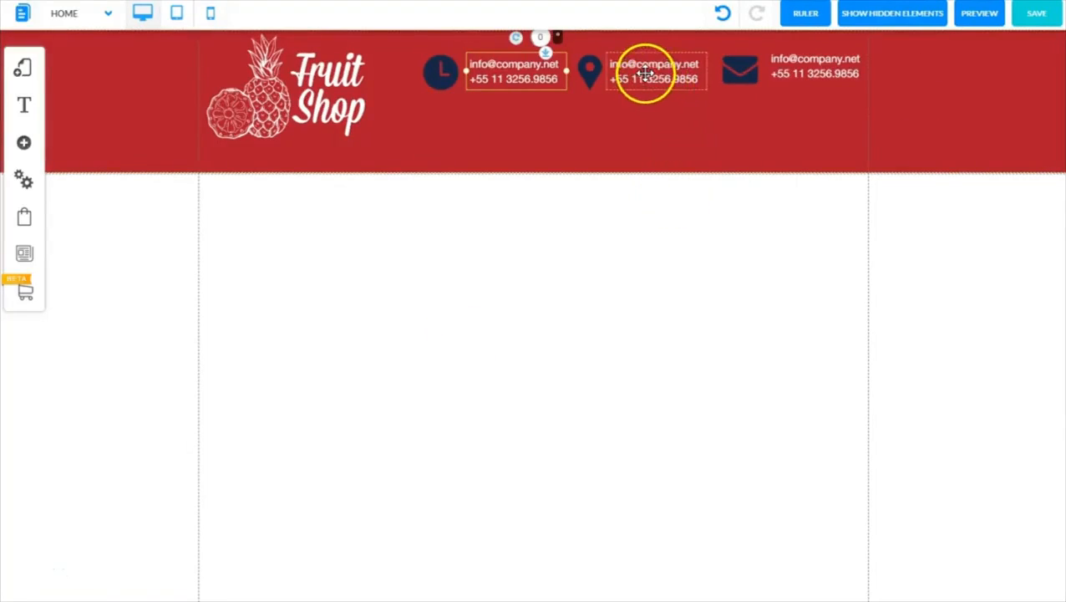
left_click(643, 73)
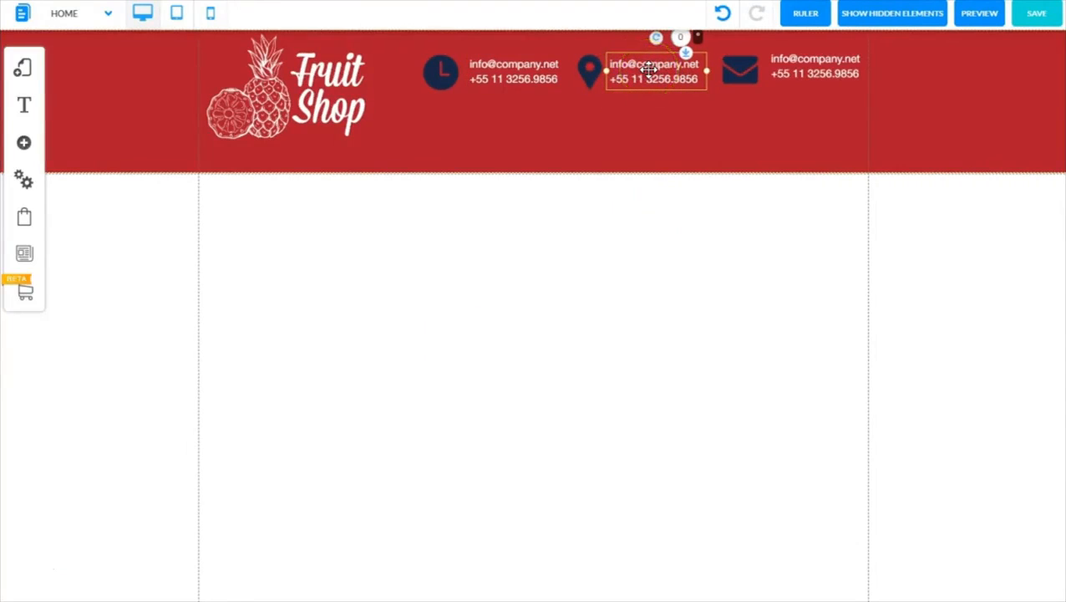
double_click(649, 70)
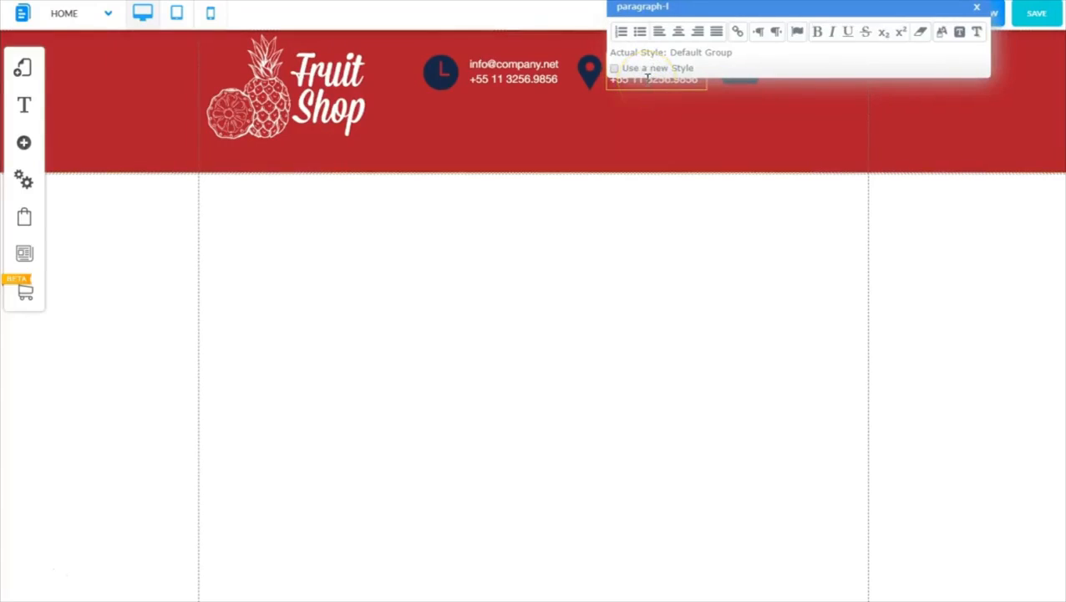
triple_click(646, 79)
left_click_drag(743, 12, 764, 235)
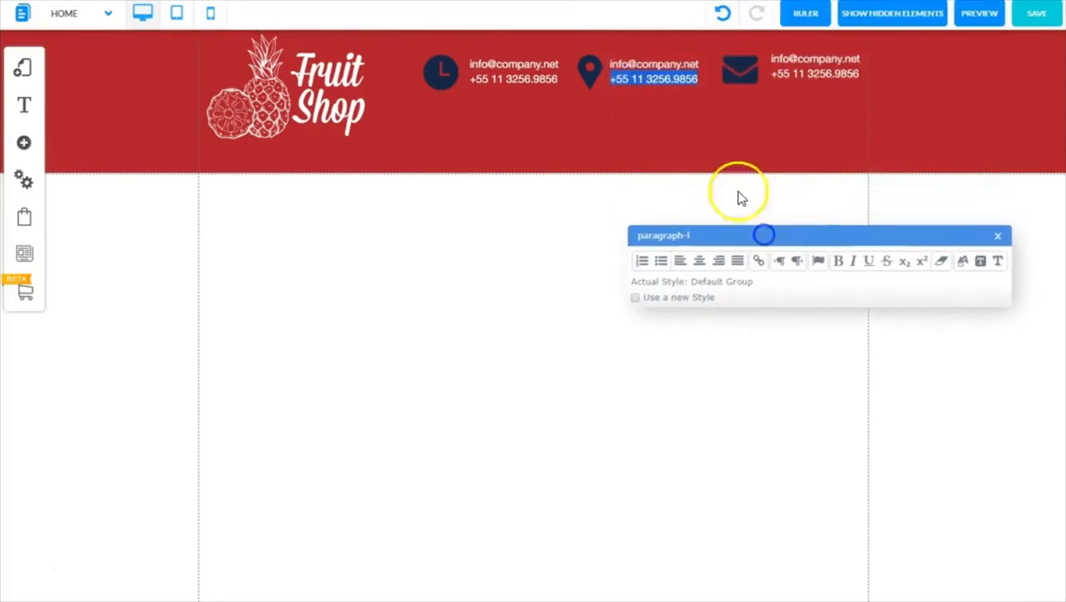
left_click_drag(613, 64, 693, 81)
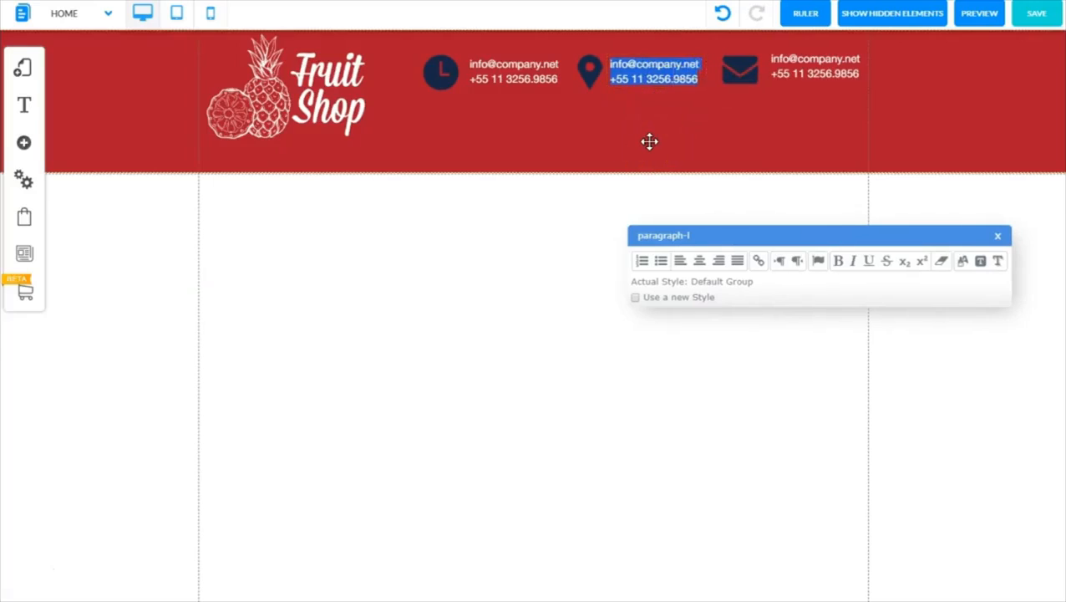
key("ctrl+v")
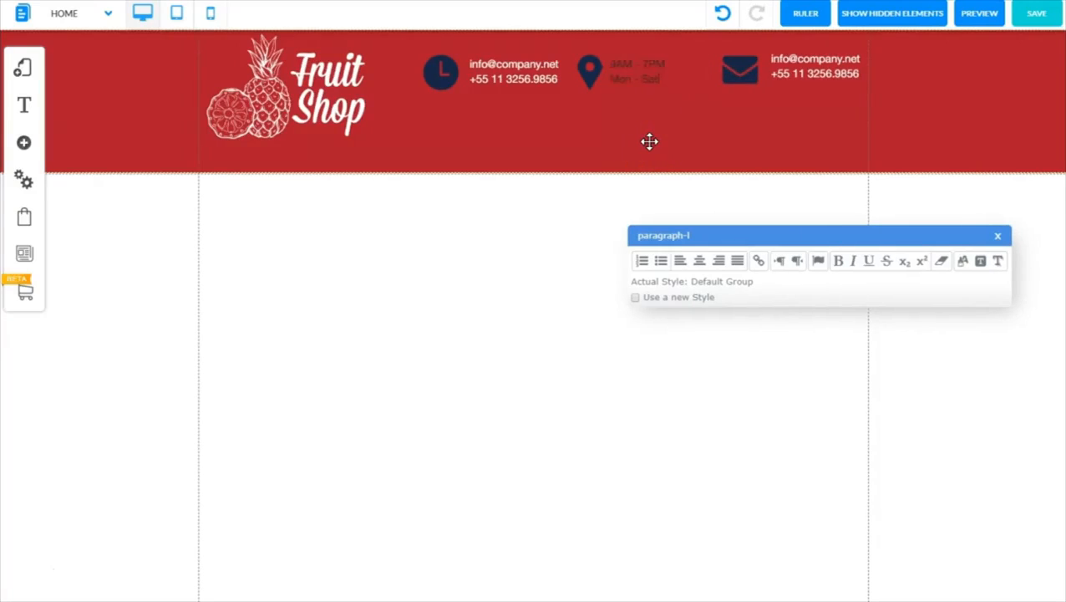
left_click(649, 134)
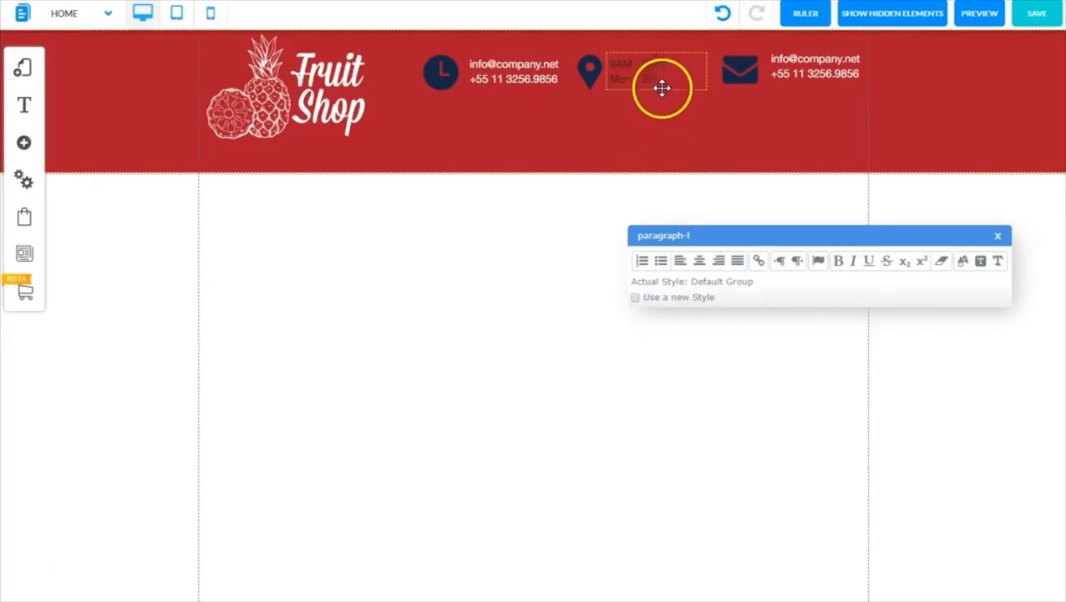
- Color both lines of the opening hours text white and close the text editor
left_click_drag(661, 79, 605, 60)
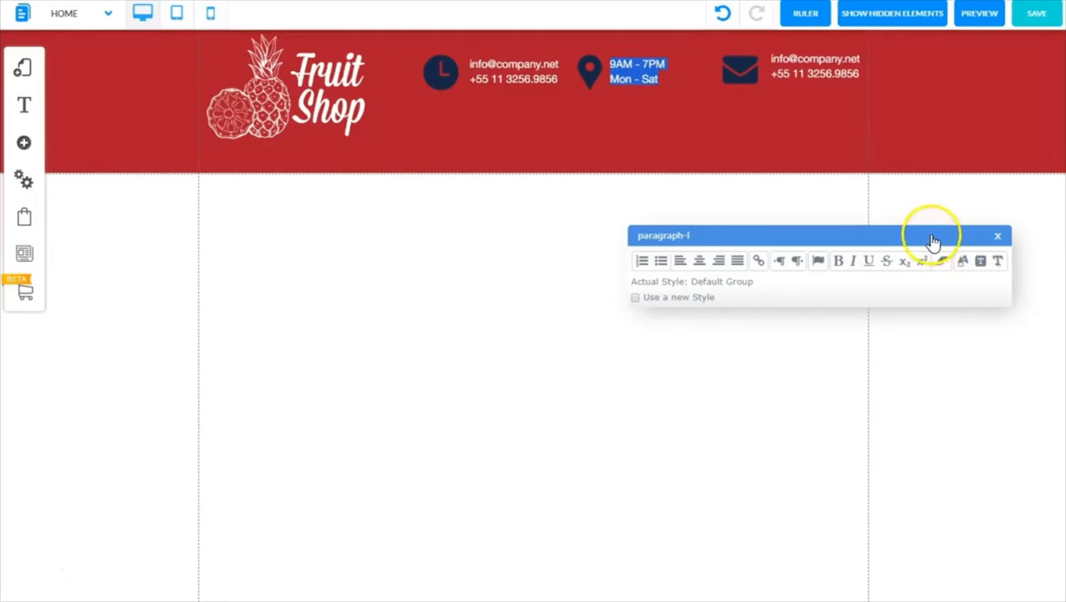
left_click_drag(923, 237, 713, 122)
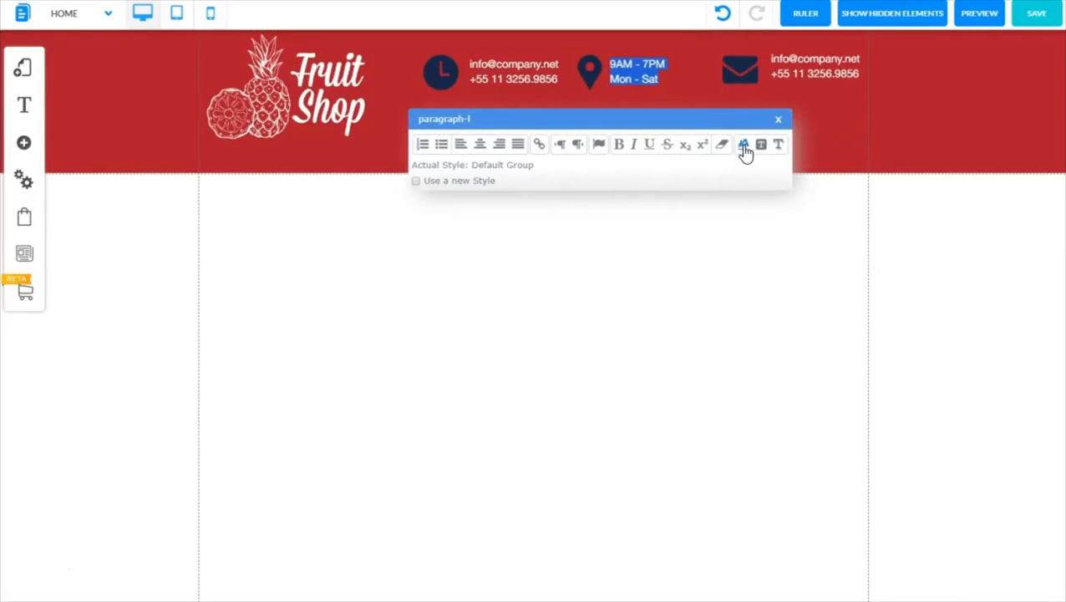
left_click(742, 146)
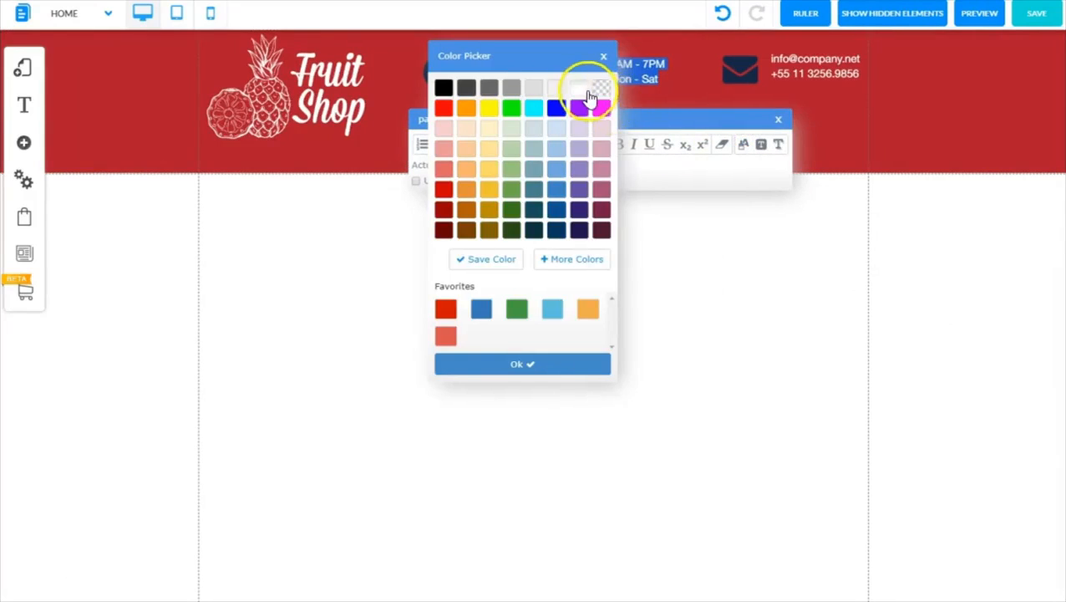
left_click(521, 366)
left_click(777, 119)
left_click(752, 139)
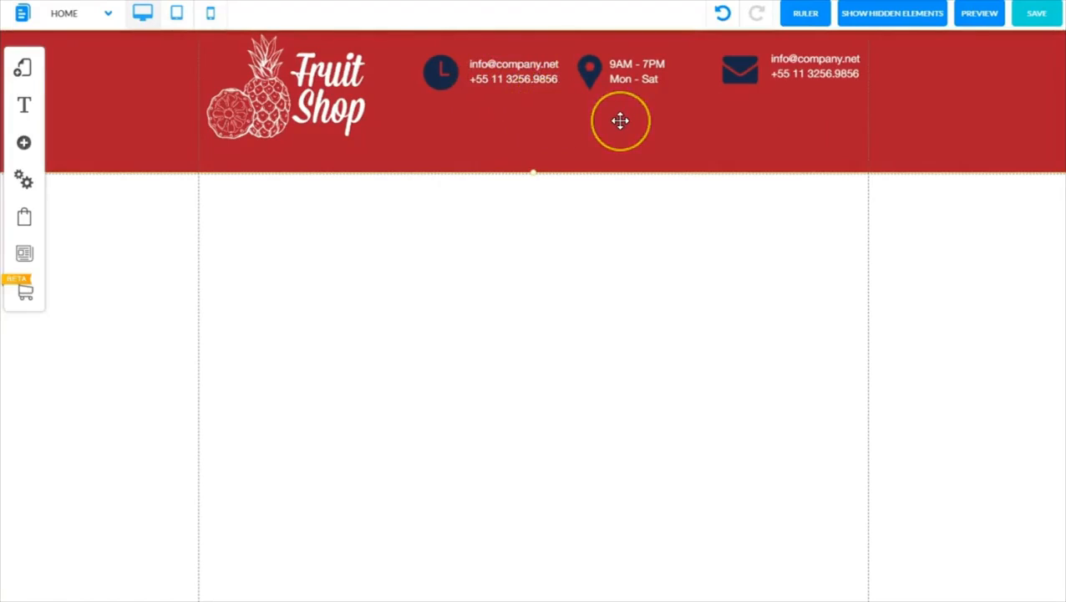
- Copy the shop's street address from the finished Fruit Shop page and paste it over the text beside the clock icon
left_click(40, 564)
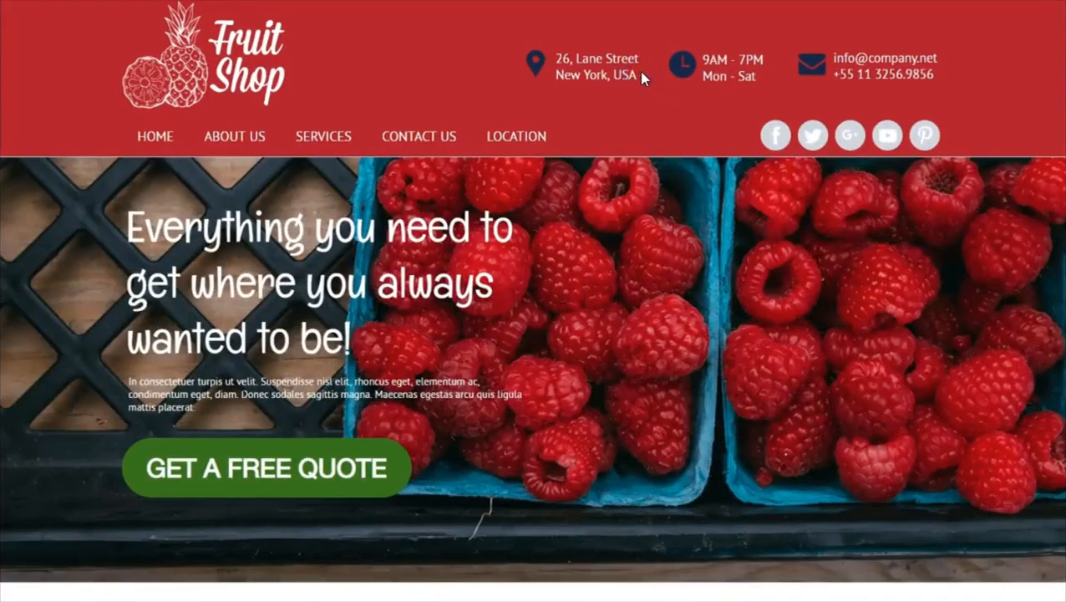
left_click_drag(635, 74, 555, 65)
key("ctrl+c")
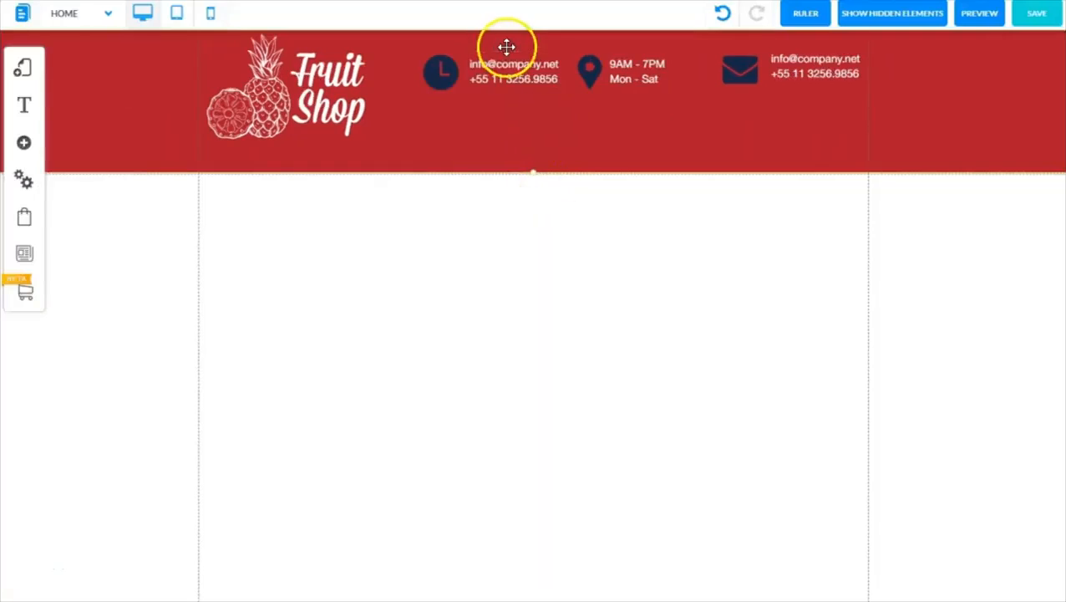
left_click(513, 77)
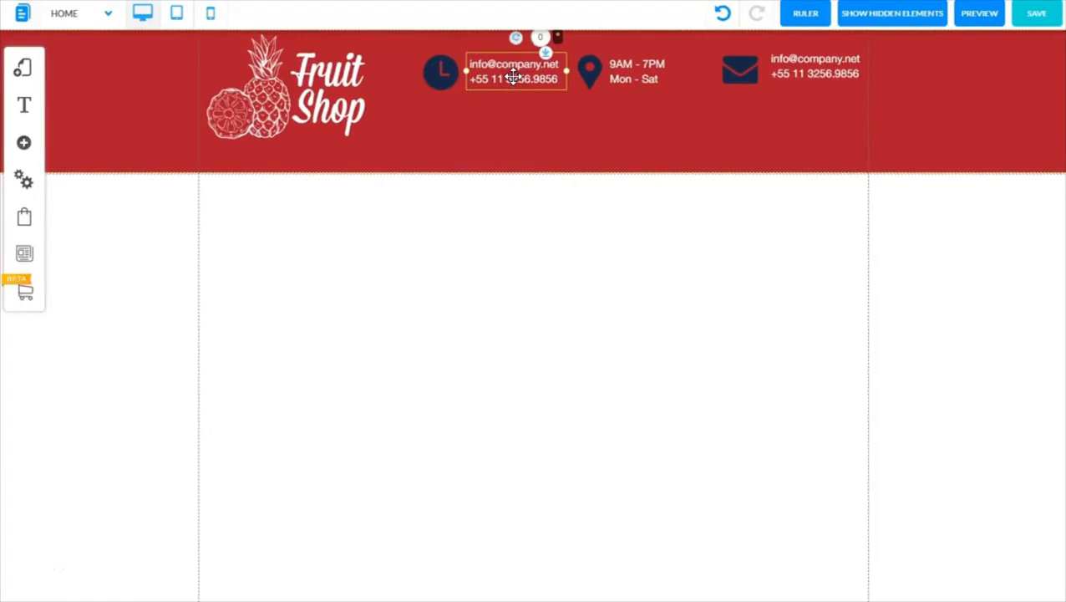
double_click(513, 77)
left_click(537, 71)
left_click_drag(584, 11, 461, 205)
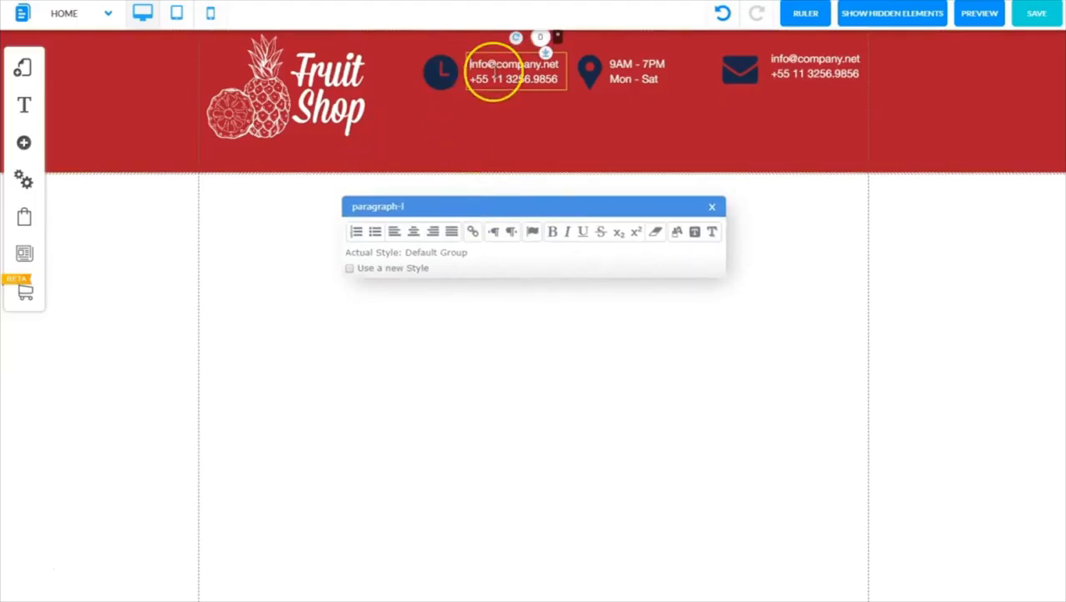
key("ctrl+a")
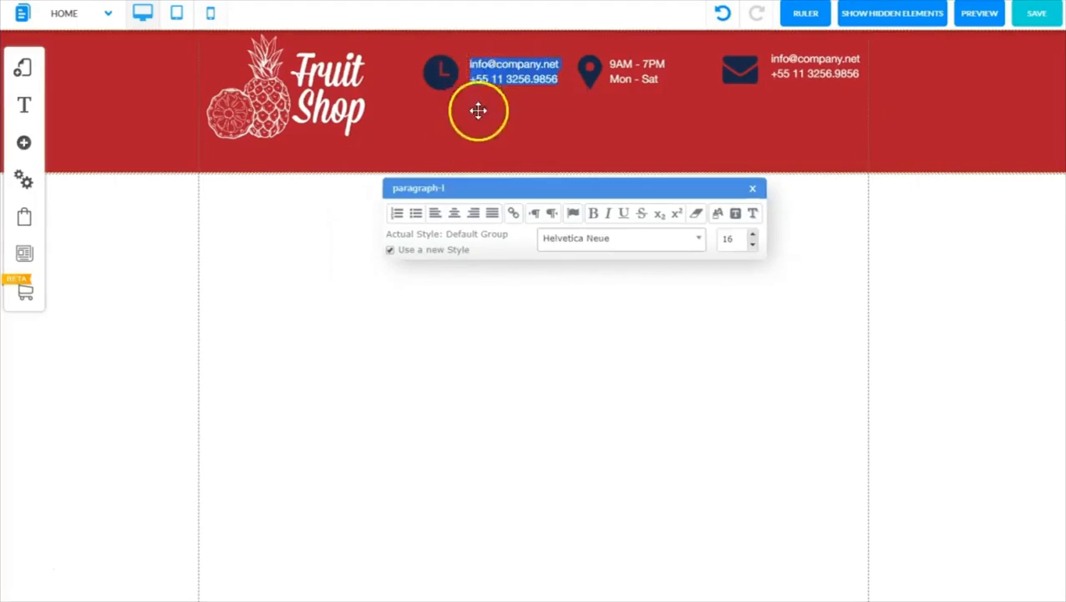
left_click(492, 113)
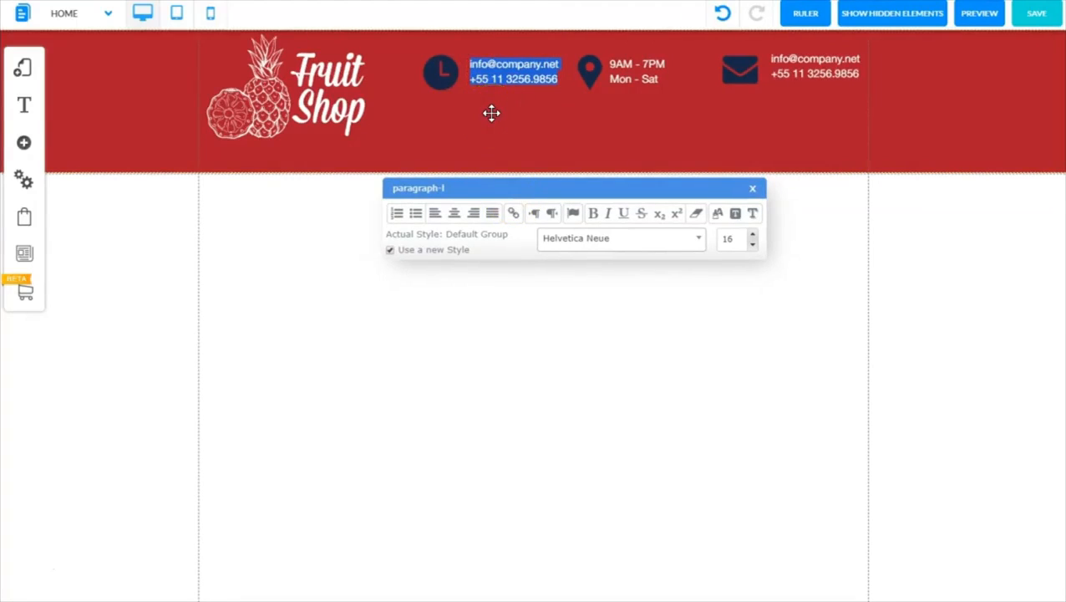
key("ctrl+v")
left_click(499, 106)
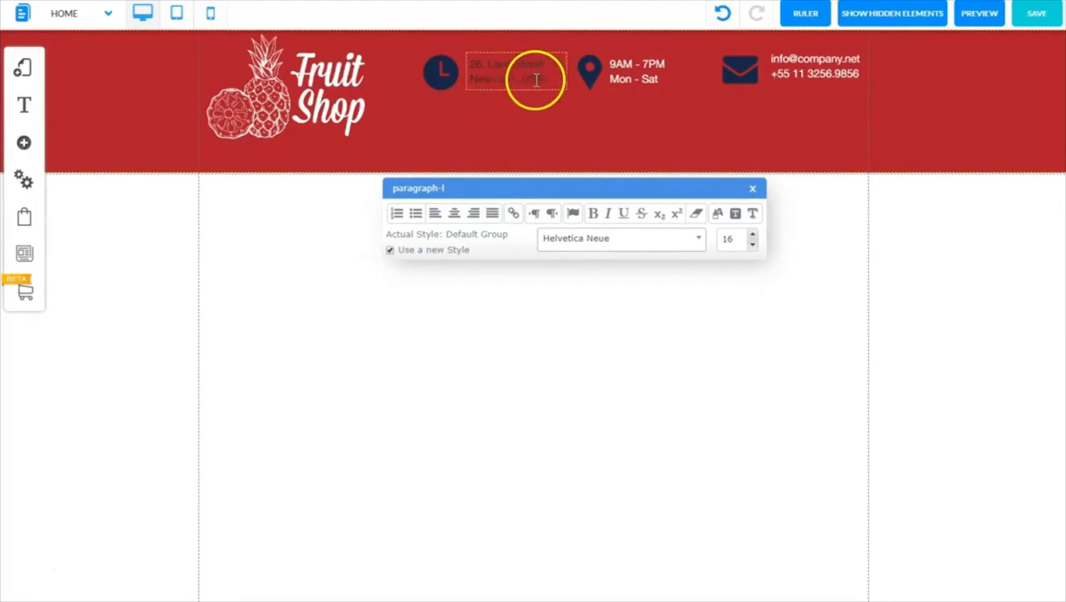
- Color both lines of the pasted address white and close the text editor
left_click_drag(549, 84, 465, 69)
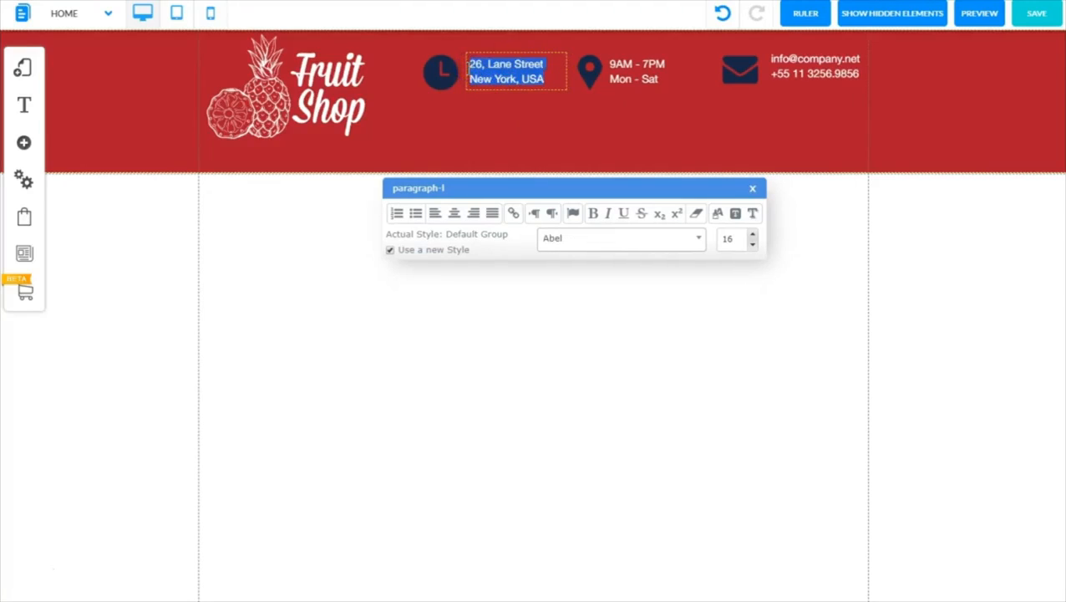
left_click(717, 215)
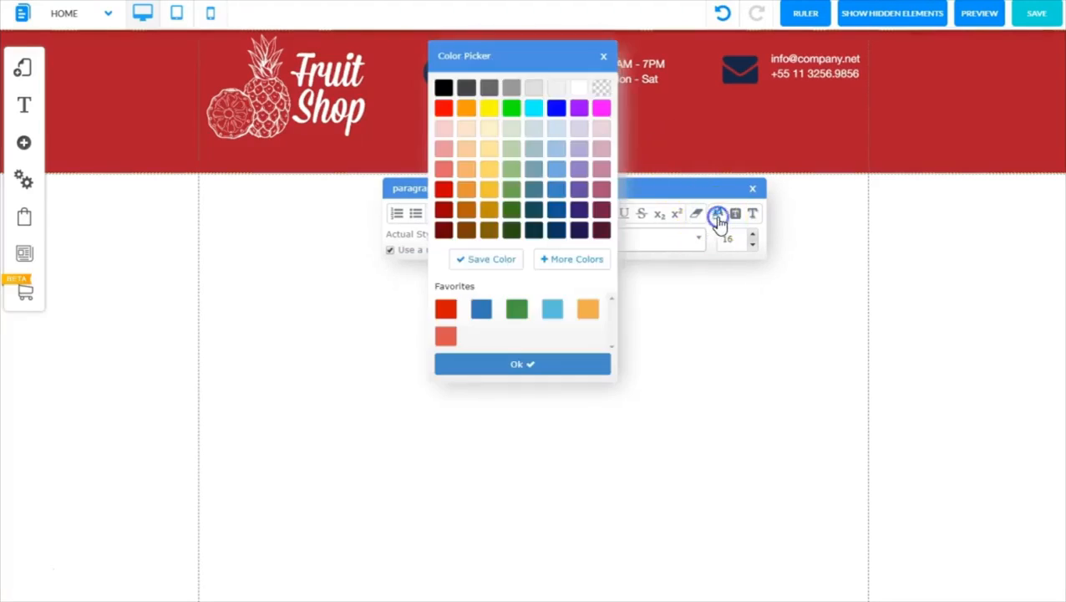
left_click(582, 173)
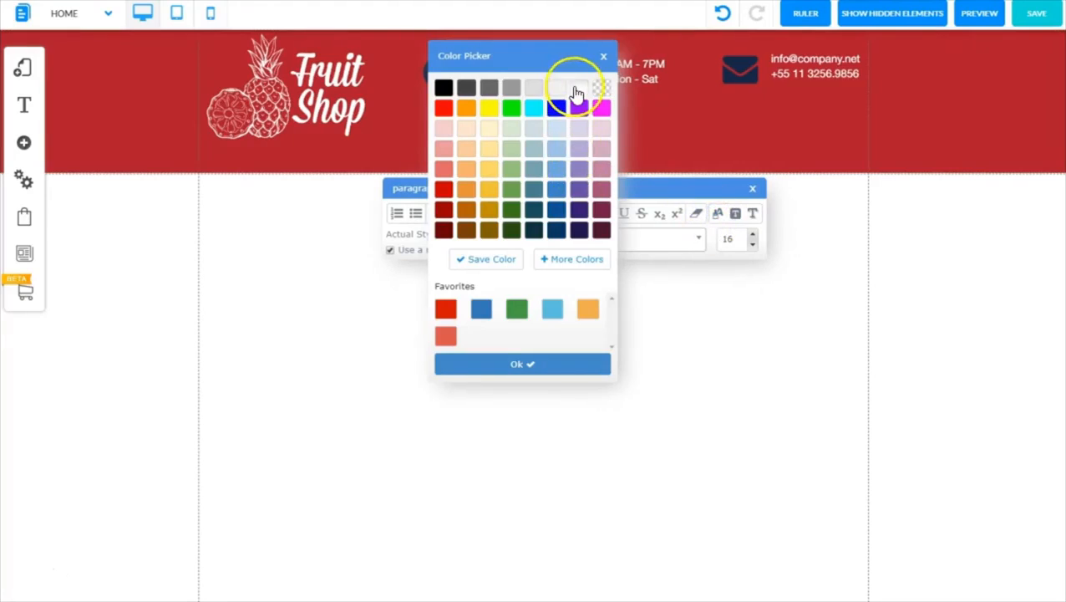
left_click(525, 365)
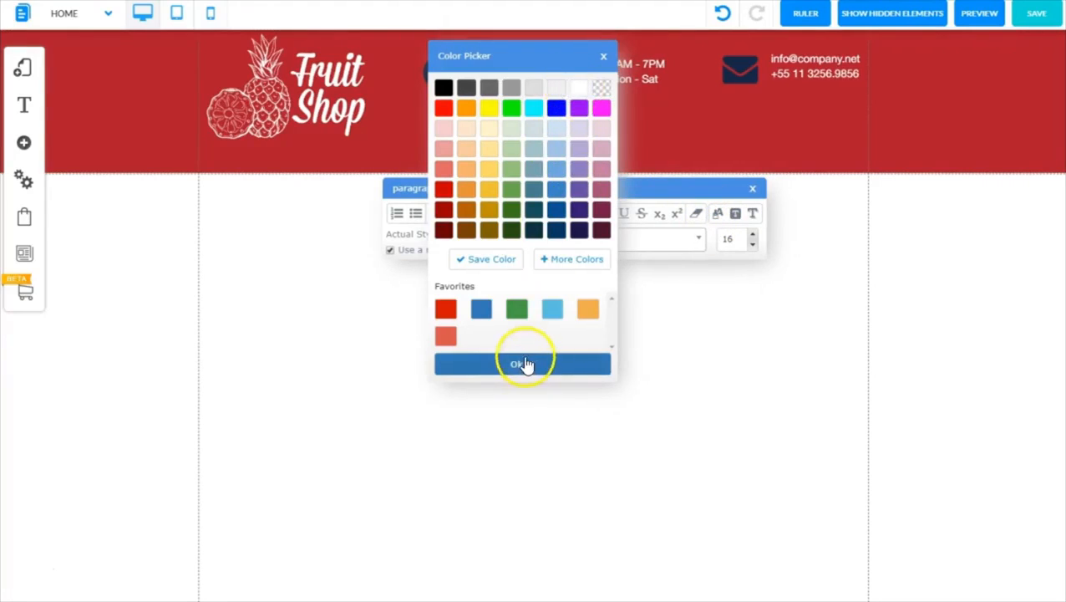
left_click(752, 188)
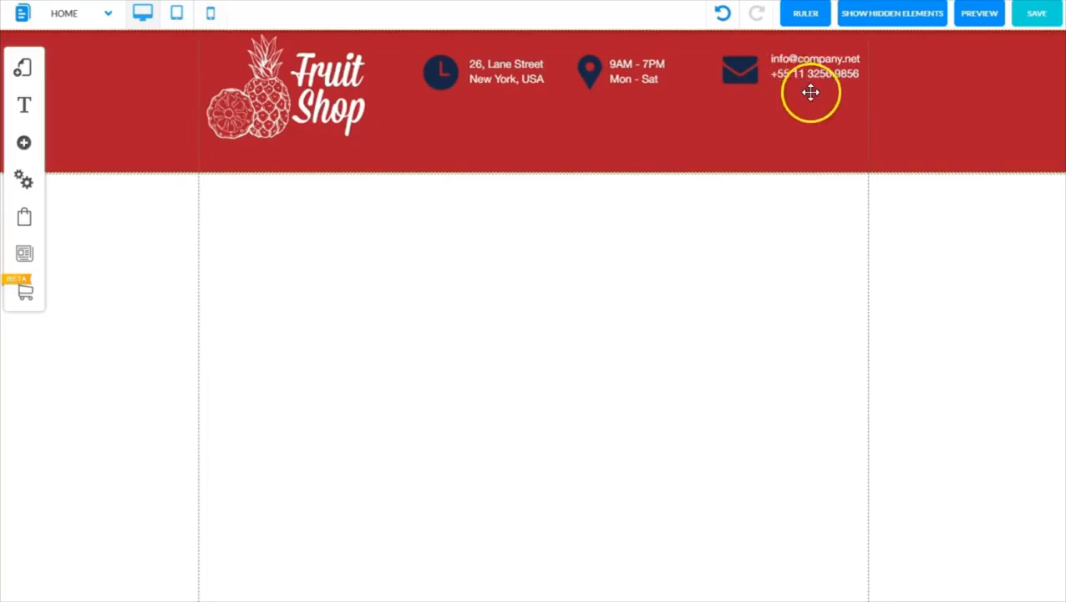
- Turn on the ruler, place a horizontal guide above the header's contact row, and lower the e-mail and phone text box to the guide
left_click(799, 18)
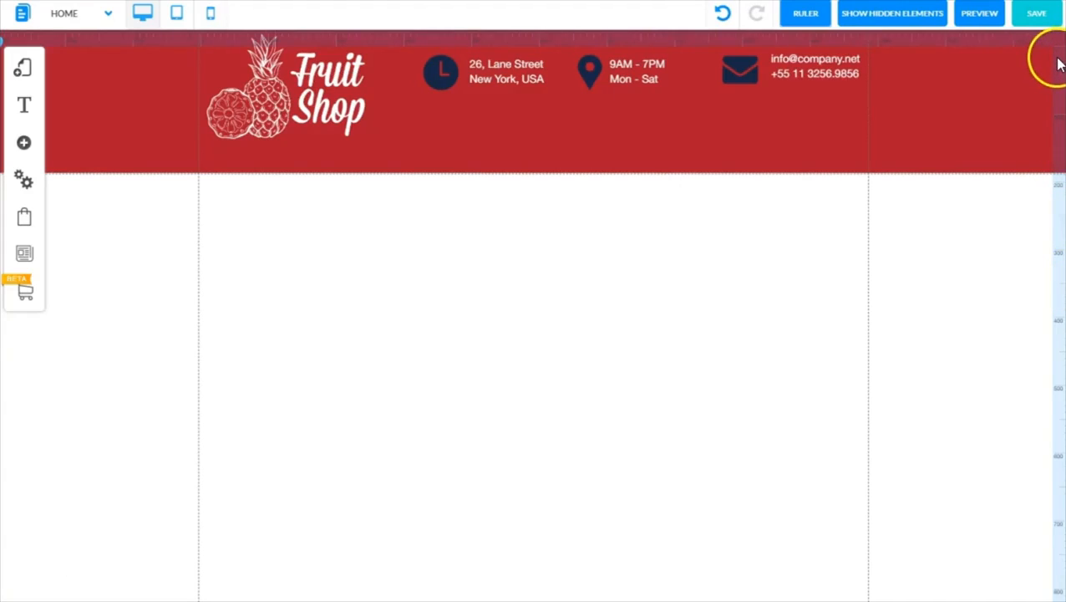
left_click_drag(1059, 65, 1057, 57)
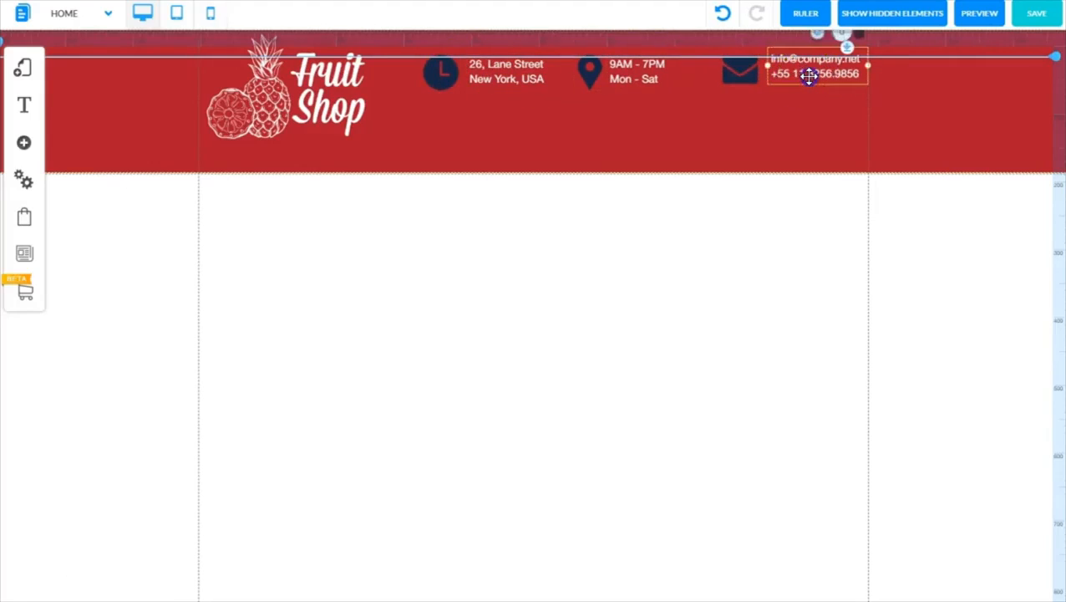
mouse_move(809, 74)
left_mouse_down()
mouse_move(808, 100)
mouse_move(809, 84)
left_mouse_up()
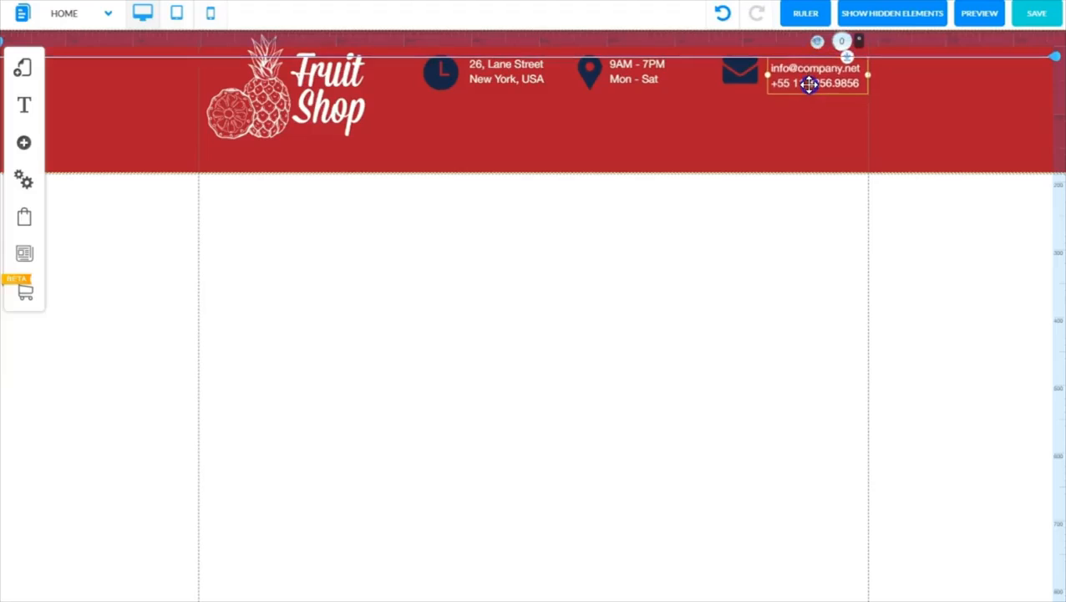
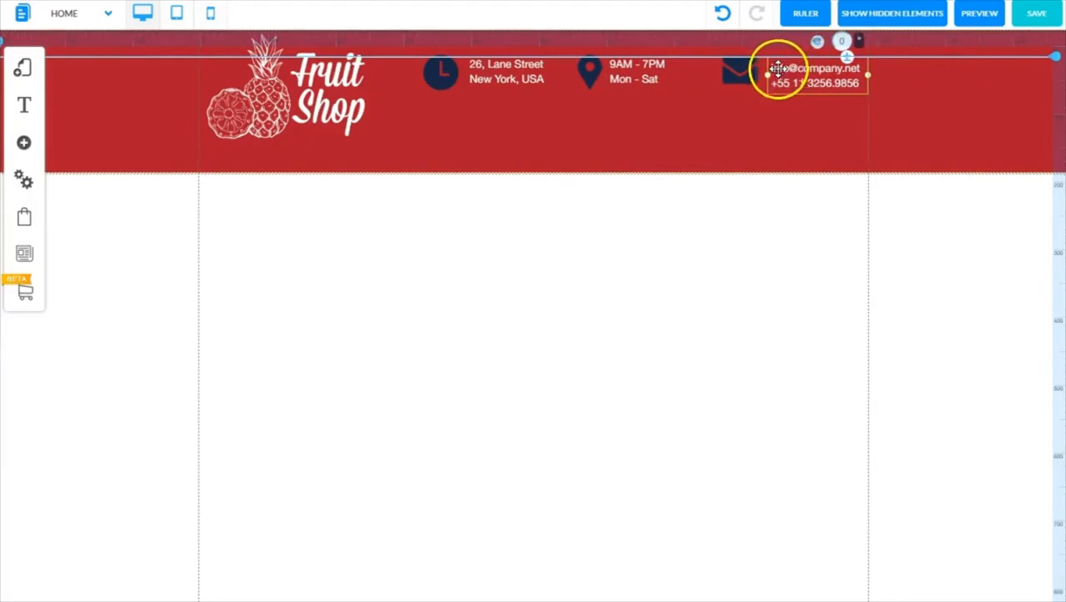
- Align the envelope, location pin and clock icons and the opening hours and address text boxes to the horizontal guide
left_click(734, 79)
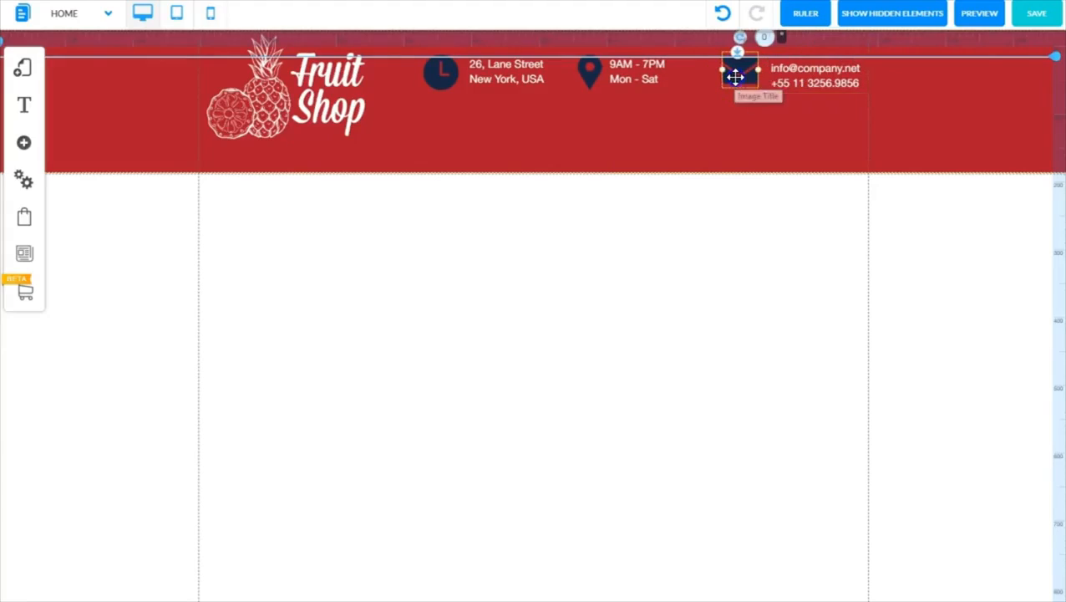
left_click_drag(735, 77, 740, 84)
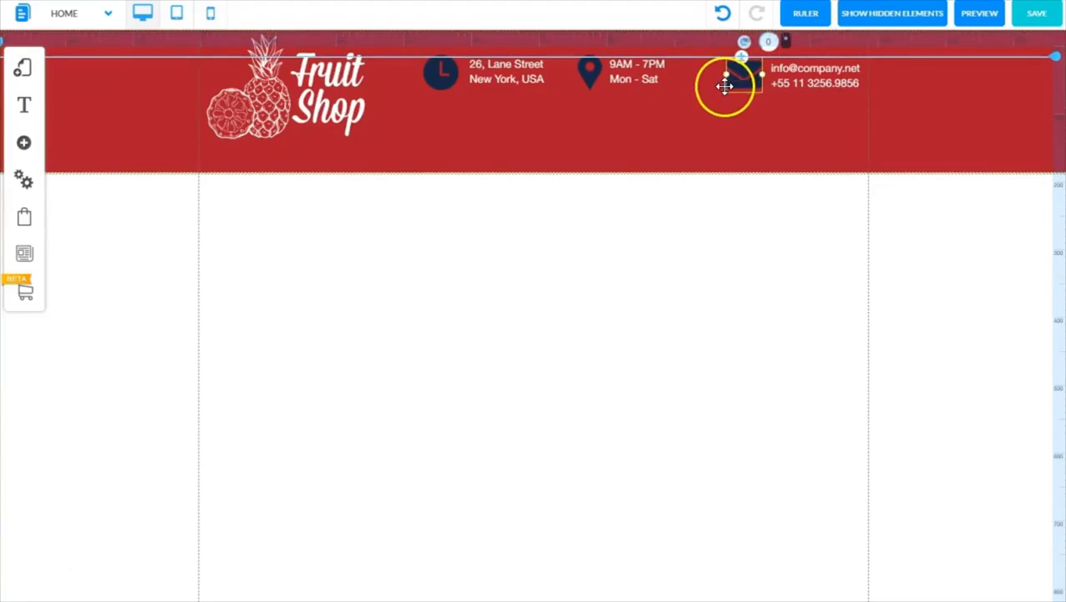
left_click(637, 81)
left_click_drag(637, 82, 637, 87)
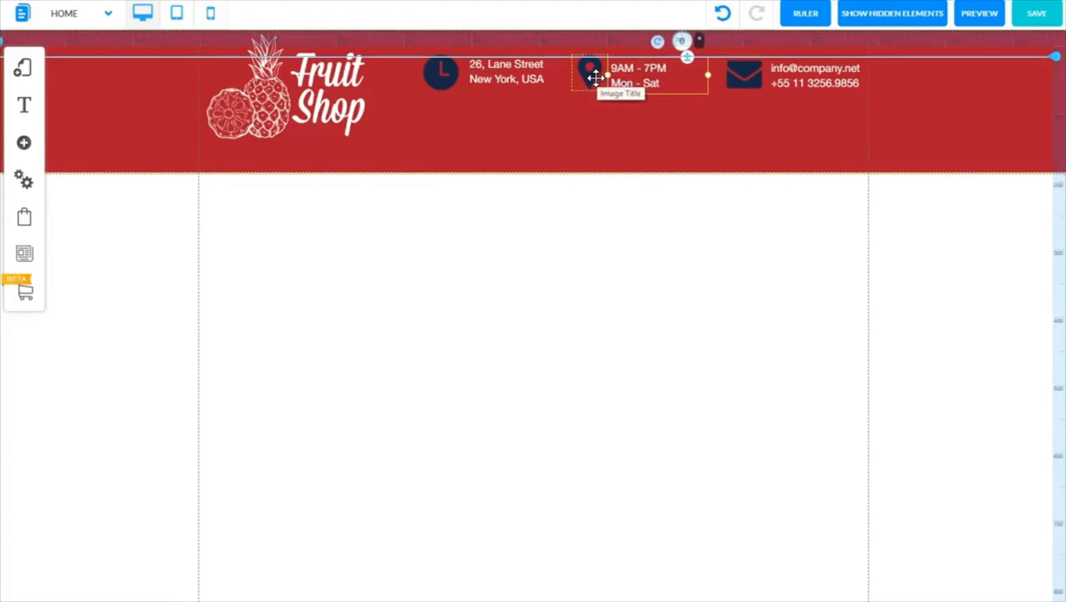
left_click(593, 77)
left_click_drag(593, 78, 595, 83)
left_click_drag(502, 79, 499, 84)
left_click(436, 78)
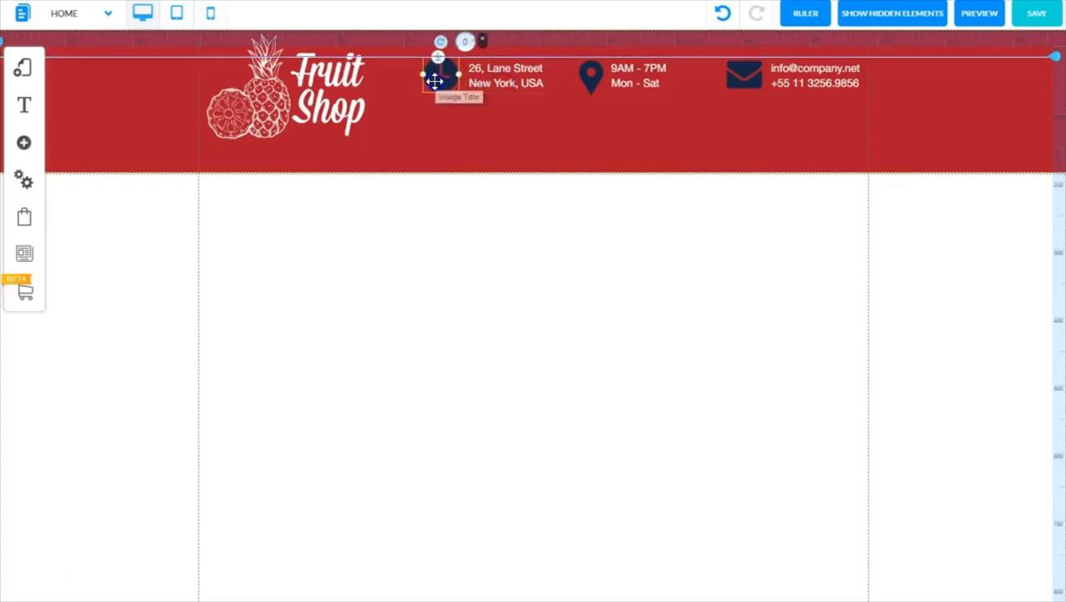
left_click_drag(435, 79, 435, 83)
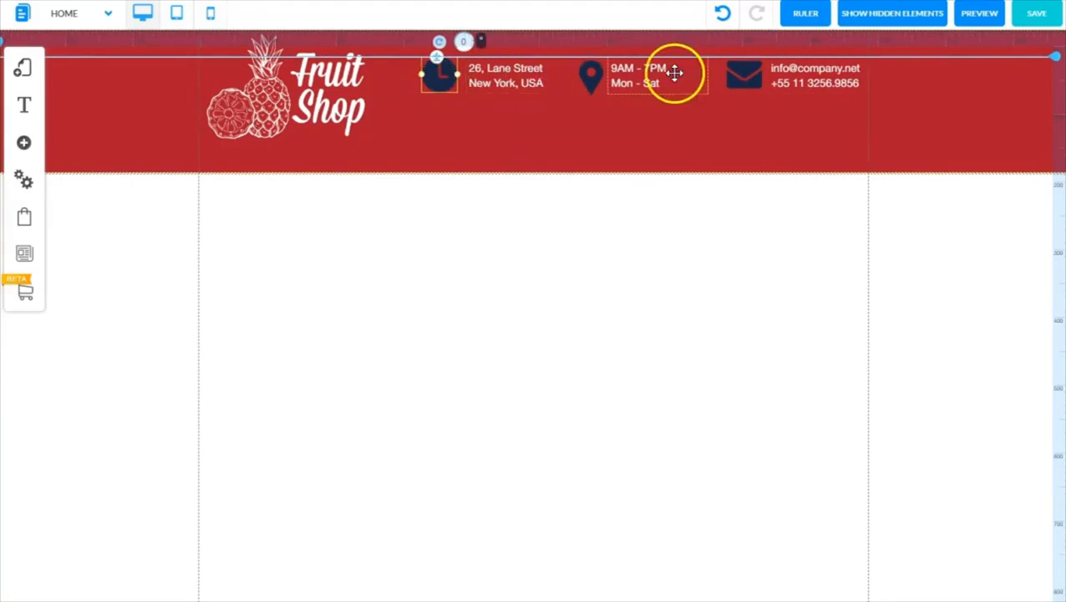
- Remove the horizontal guide and open the list of hidden elements
double_click(1058, 59)
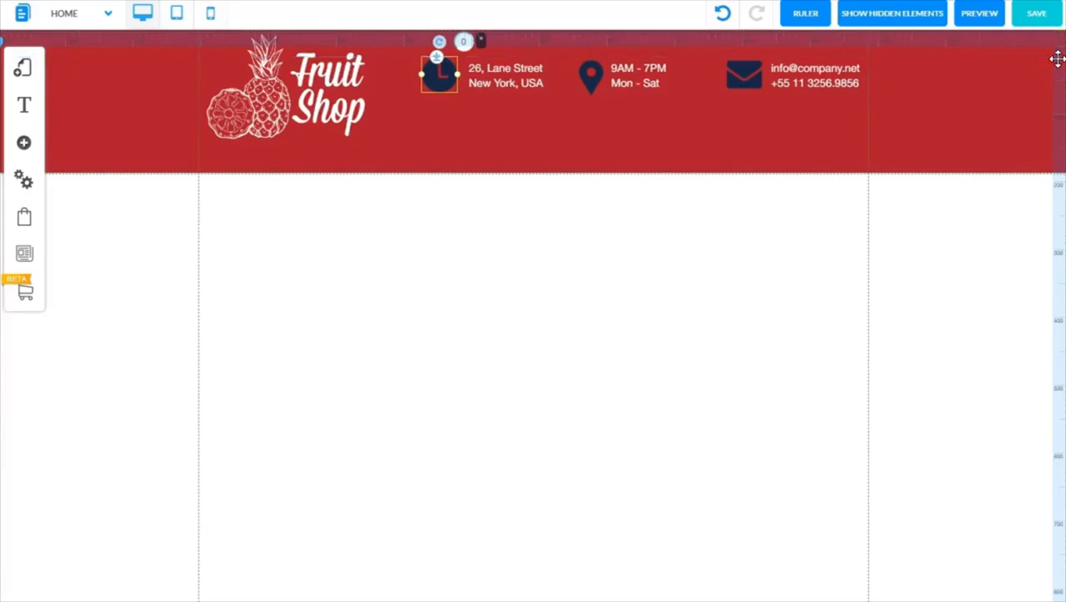
left_click(852, 13)
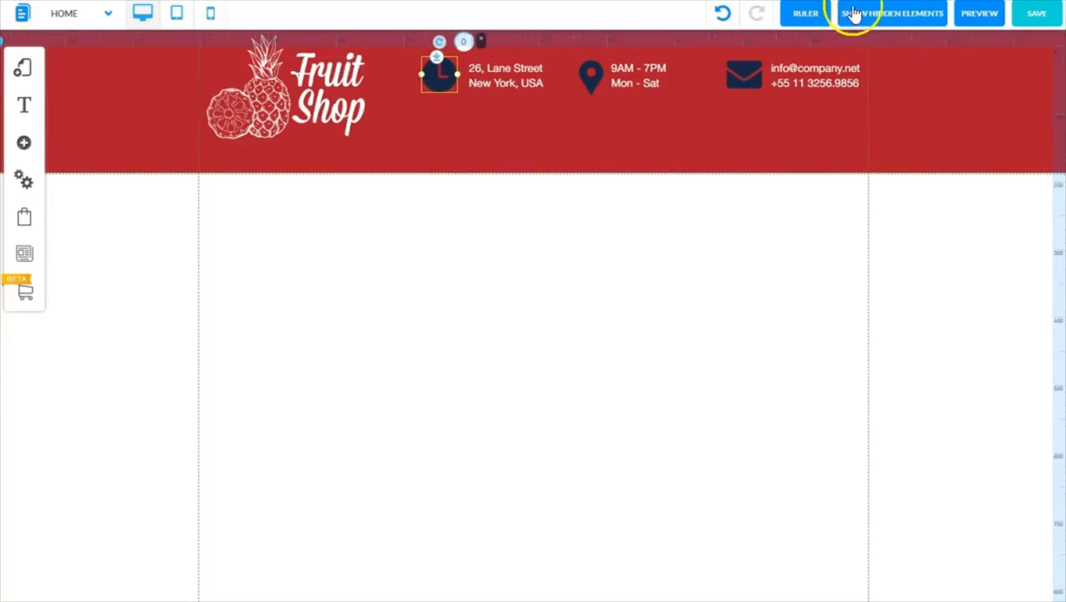
left_click(869, 14)
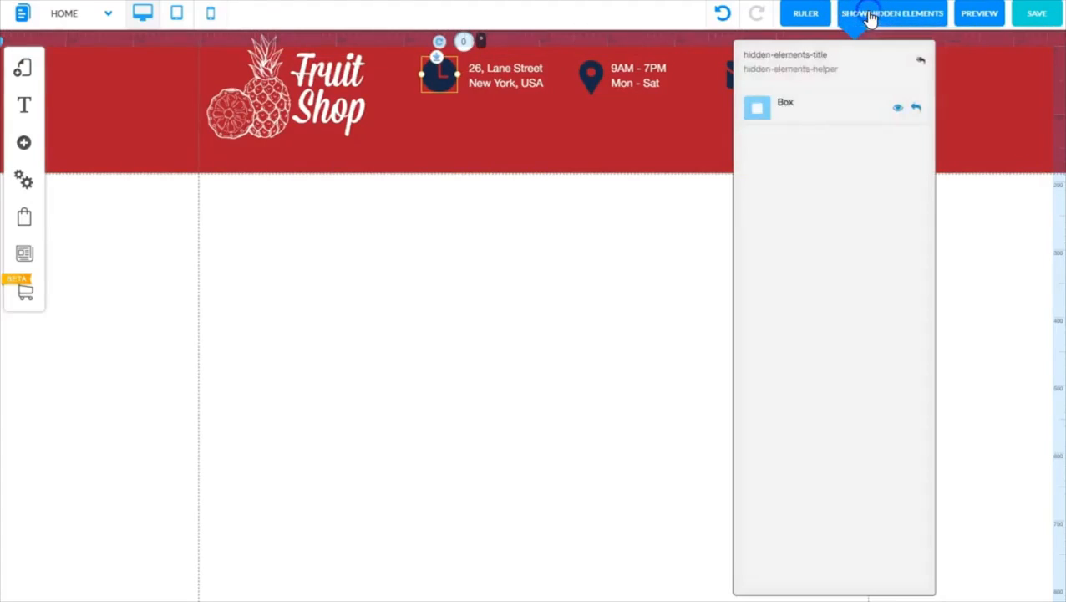
- Unhide the box and shrink it to a small spacer about 60 px wide and 92 px high
left_click(917, 110)
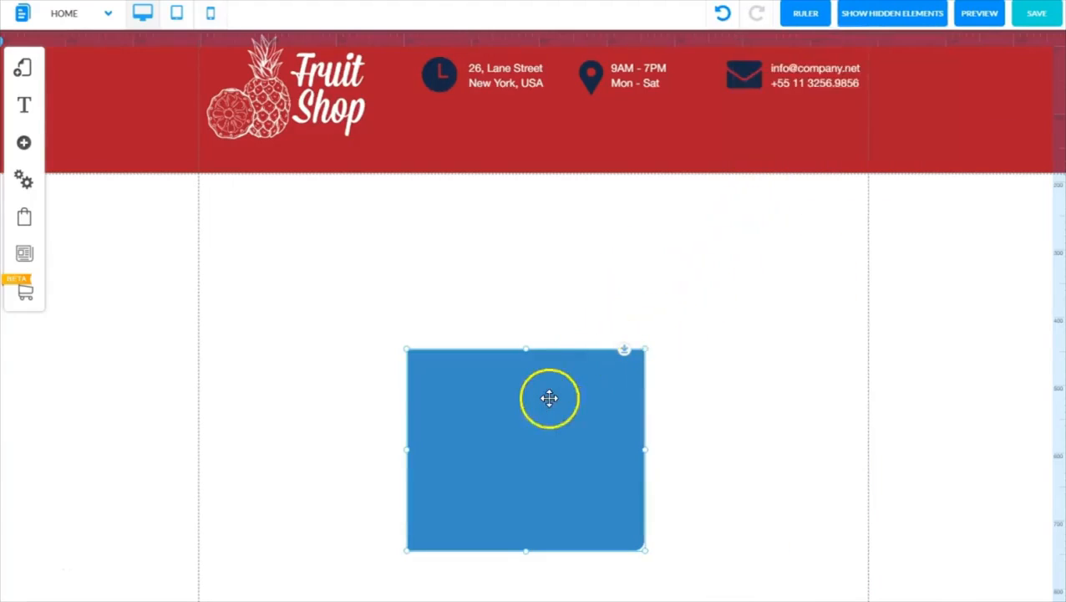
left_click_drag(543, 423, 628, 298)
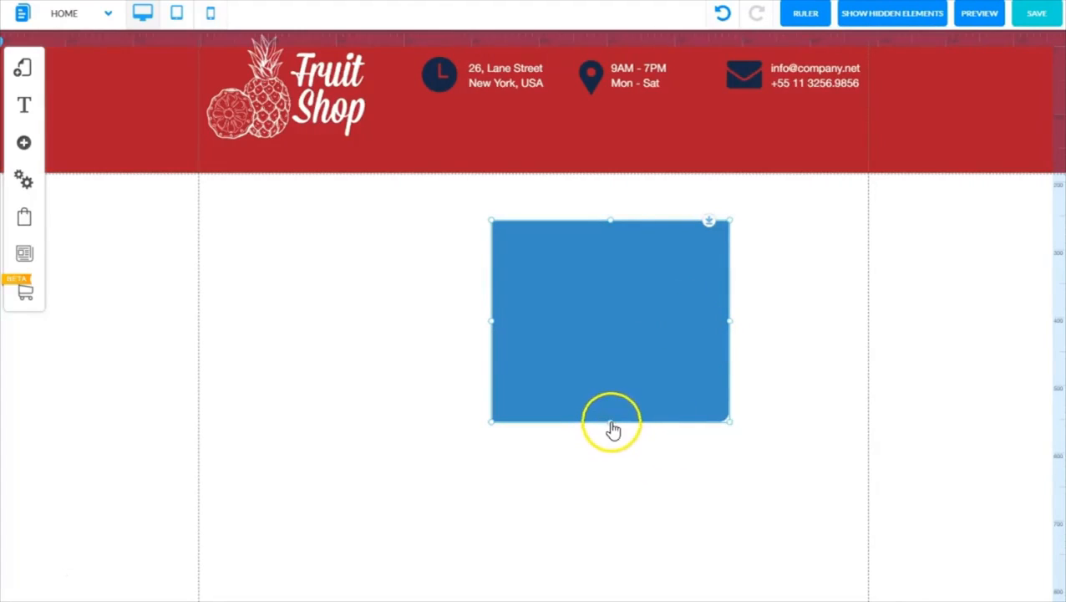
left_click_drag(610, 417, 627, 290)
left_click_drag(730, 251, 525, 282)
left_click(528, 282)
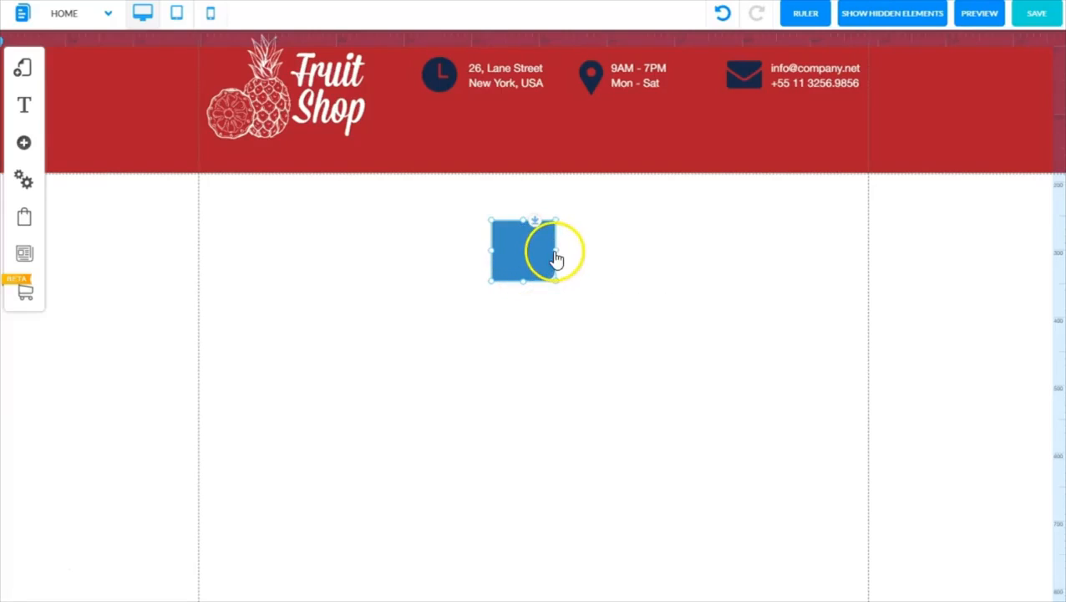
left_click_drag(554, 252, 547, 253)
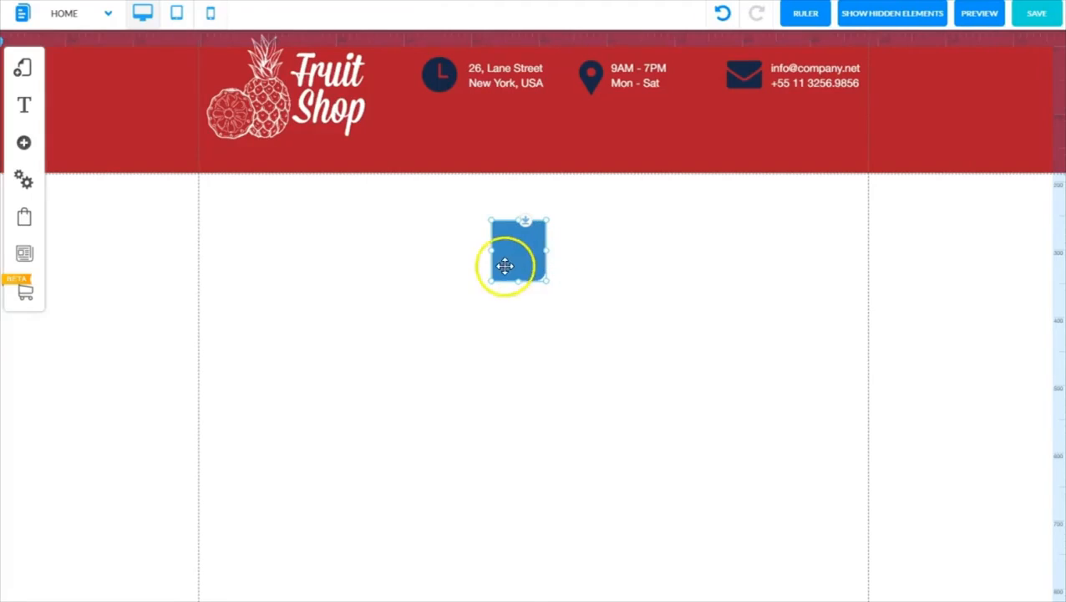
- Use the blue box as a spacer in the header to even out the gaps between the clock, location pin and envelope groups
left_click_drag(507, 257, 701, 89)
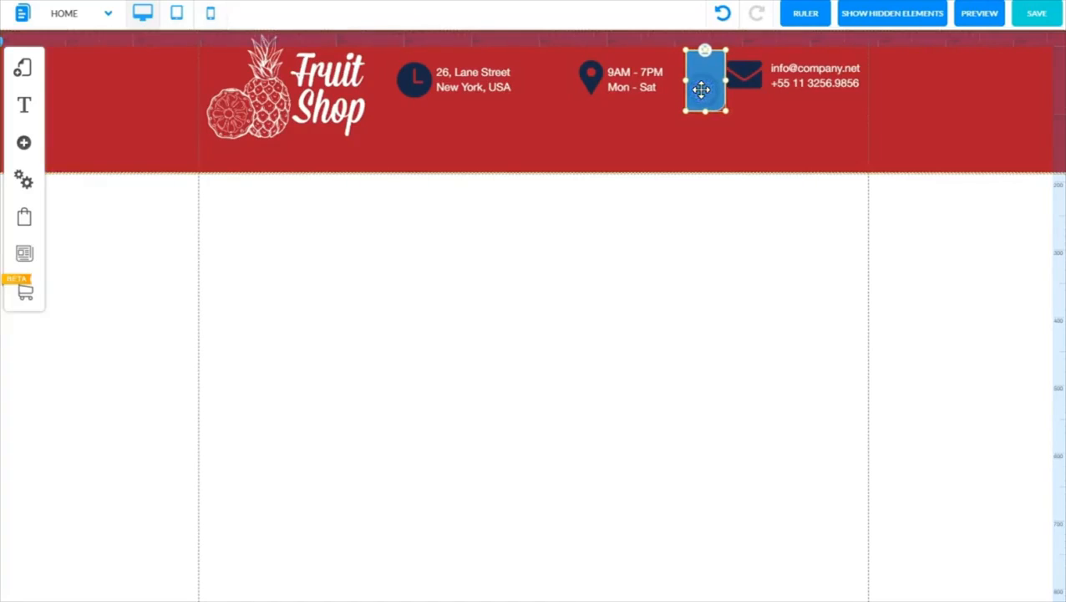
left_click(636, 86)
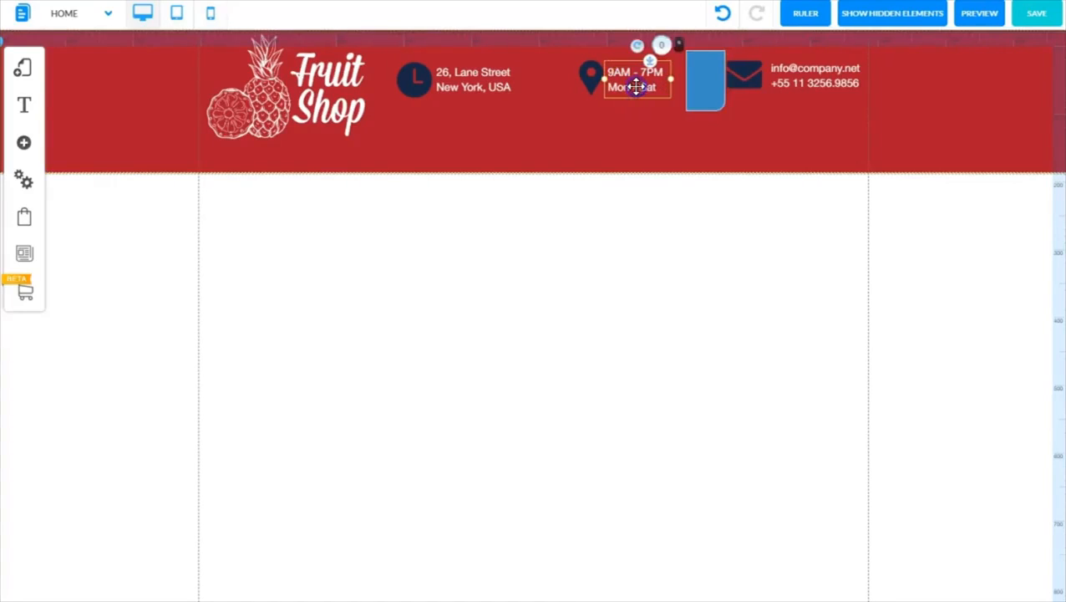
left_click_drag(633, 86, 607, 84)
left_click(595, 82)
left_click_drag(714, 86, 577, 91)
left_click_drag(481, 86, 507, 88)
left_click_drag(420, 80, 448, 84)
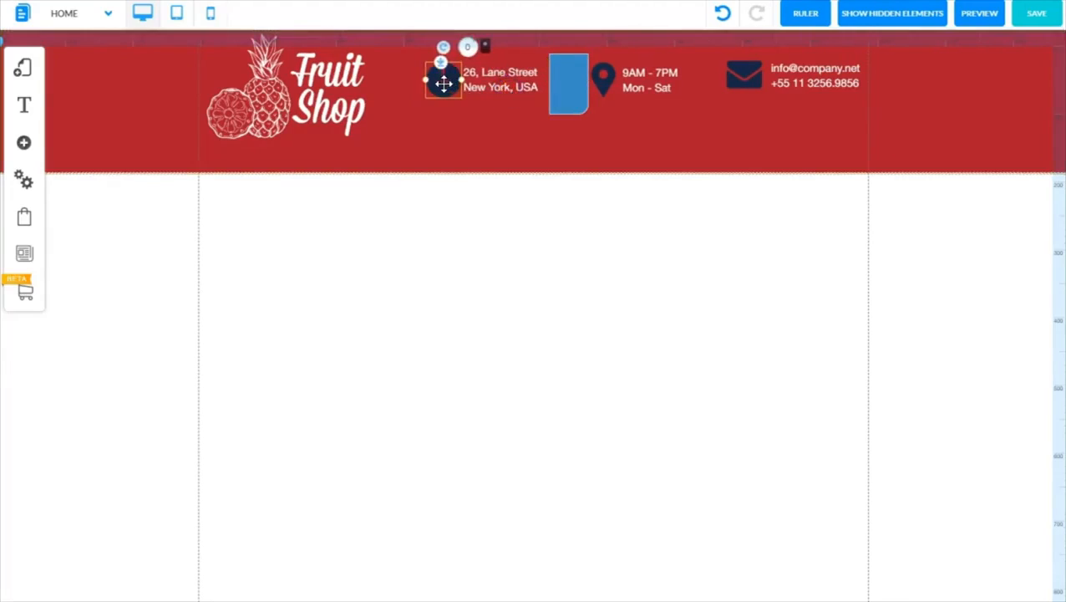
- Move the blue spacer box out of the header onto the white page area and hide it
left_click(566, 77)
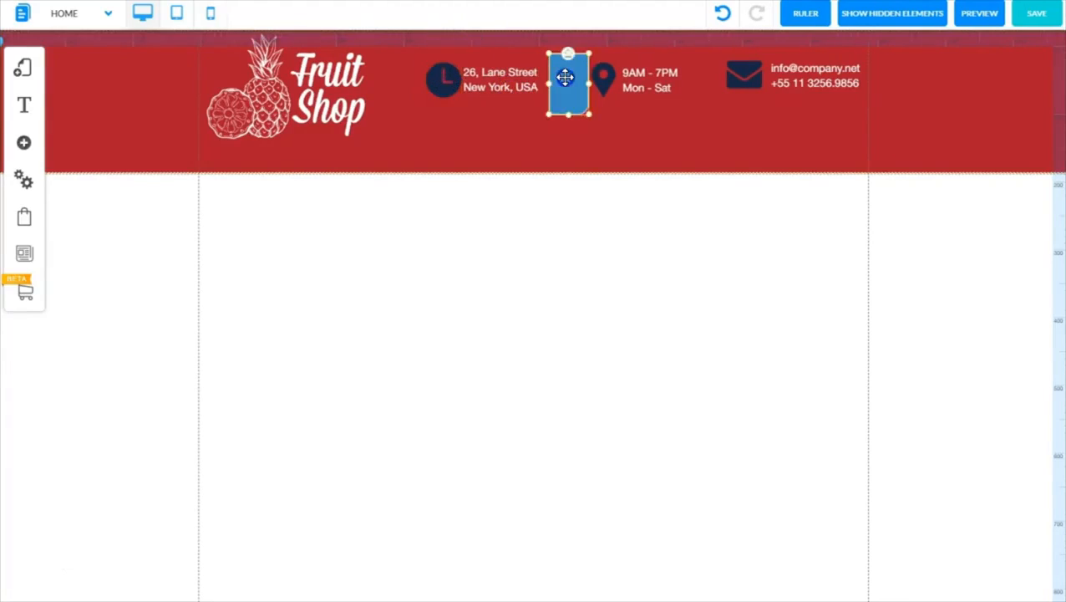
left_click_drag(566, 77, 575, 275)
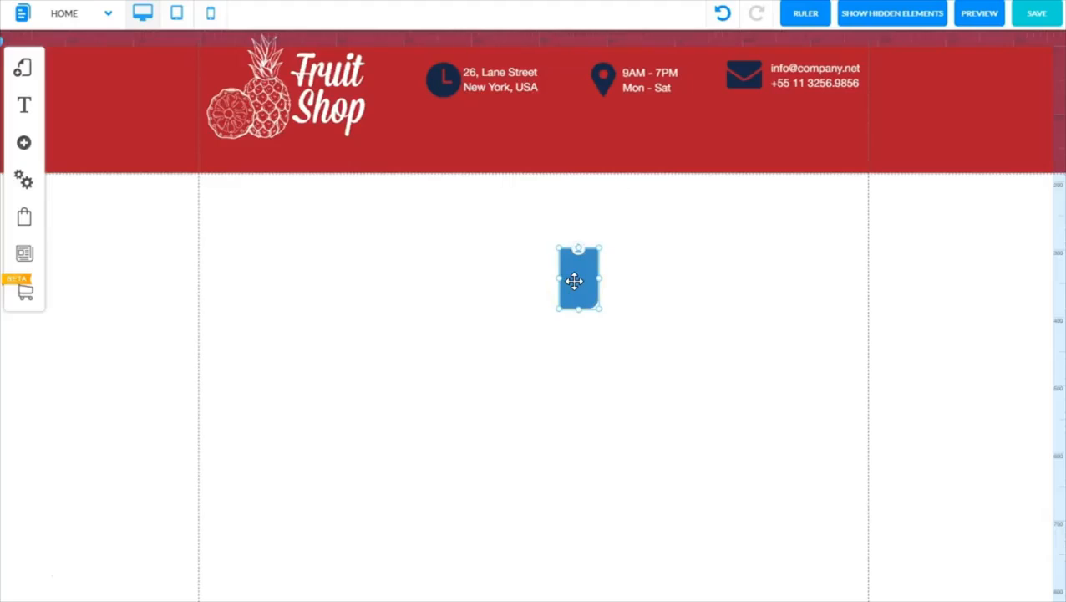
double_click(574, 281)
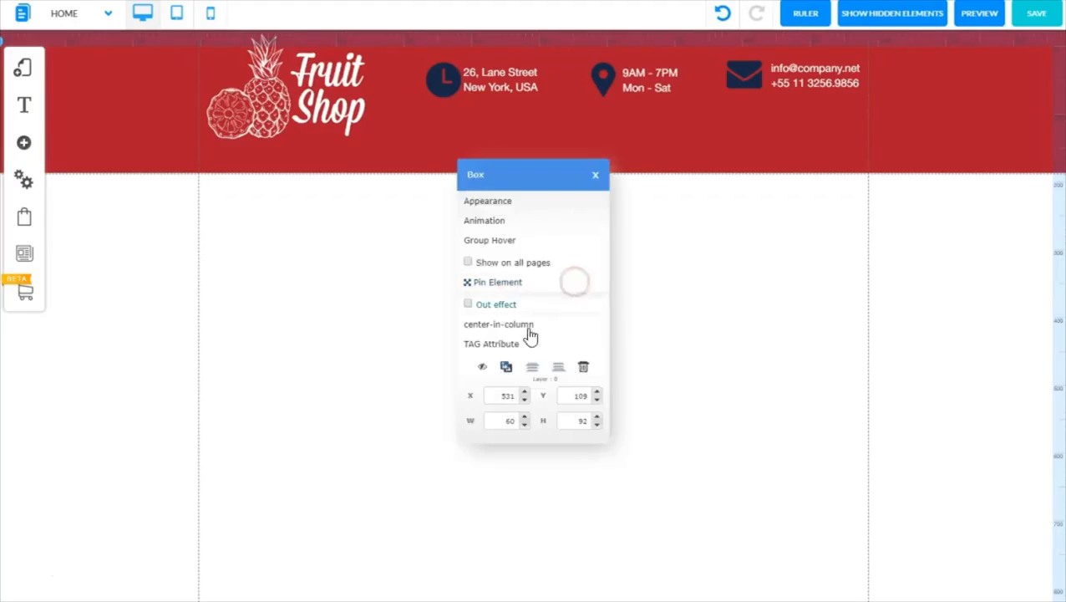
left_click(483, 368)
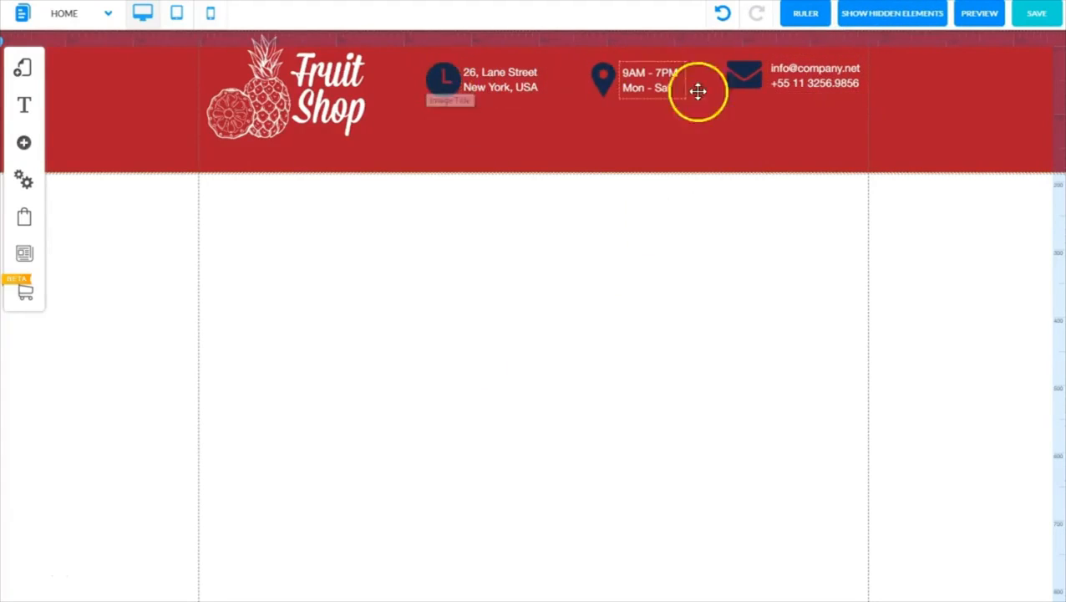
- Place a horizontal guide across the header's contact row and align the envelope icon and the e-mail and phone text box beneath it
left_click_drag(1058, 73, 1057, 66)
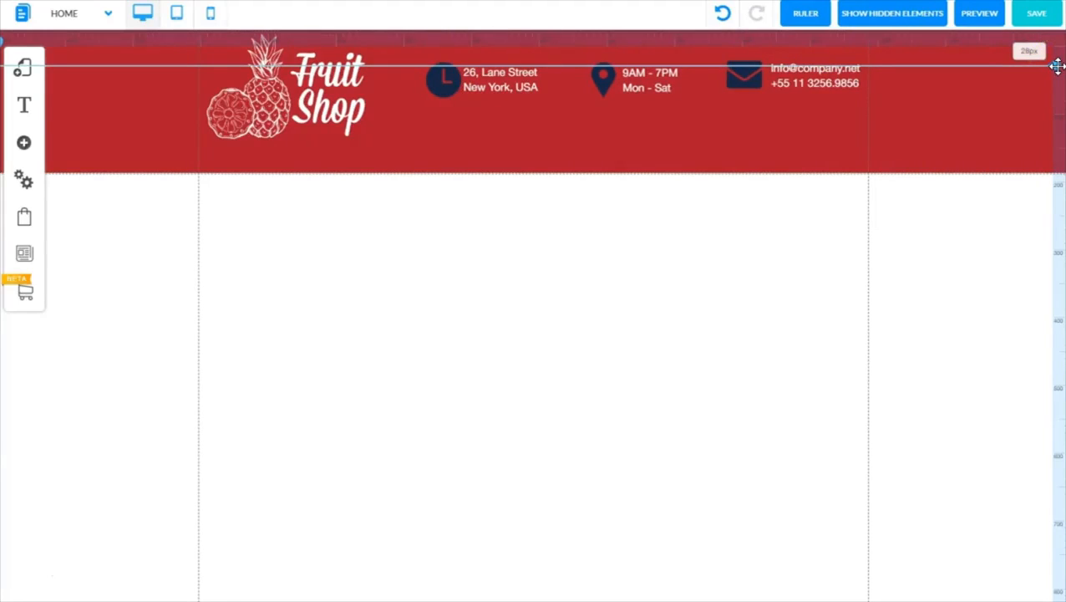
left_click_drag(1057, 66, 1053, 86)
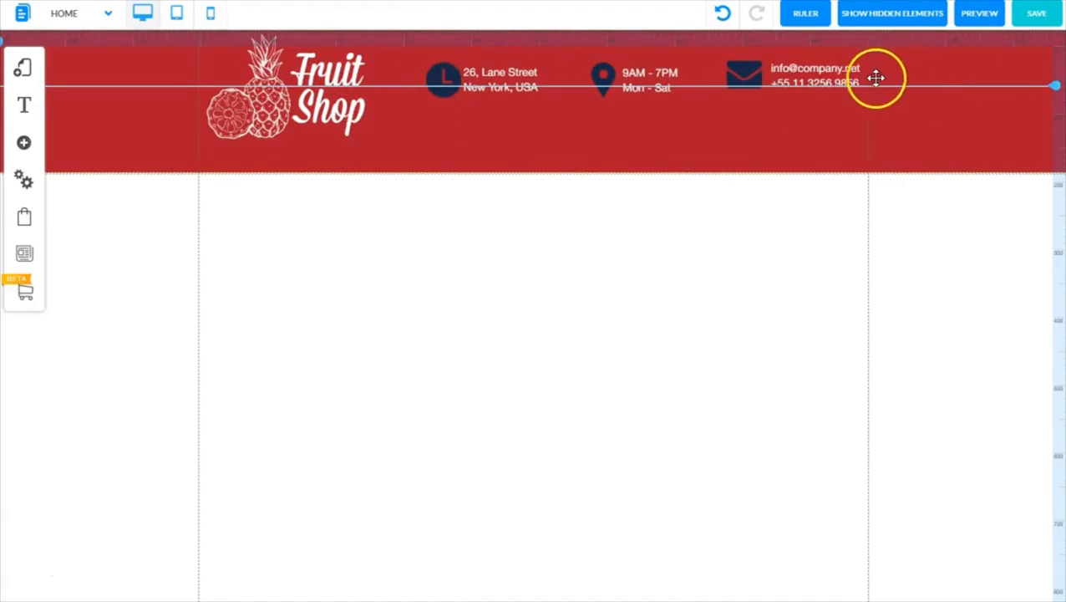
left_click(794, 79)
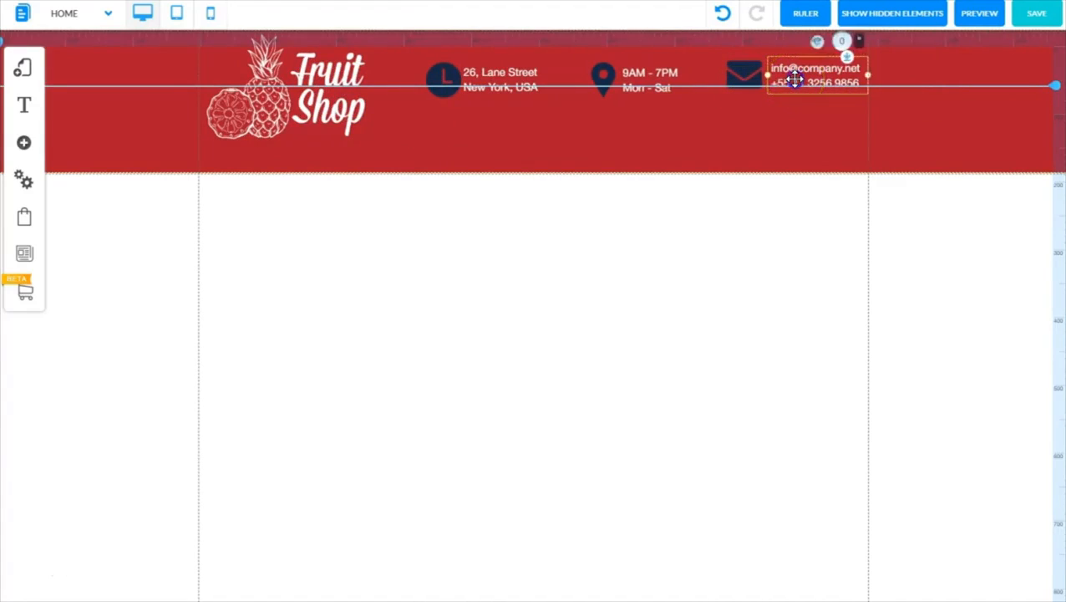
left_click_drag(794, 79, 794, 113)
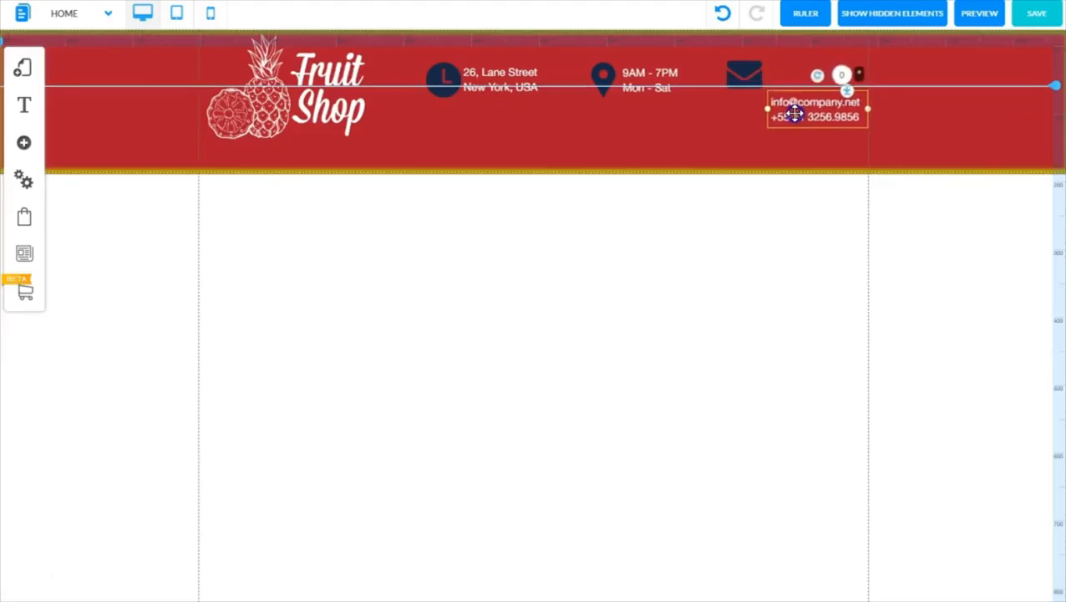
left_click_drag(743, 75, 751, 107)
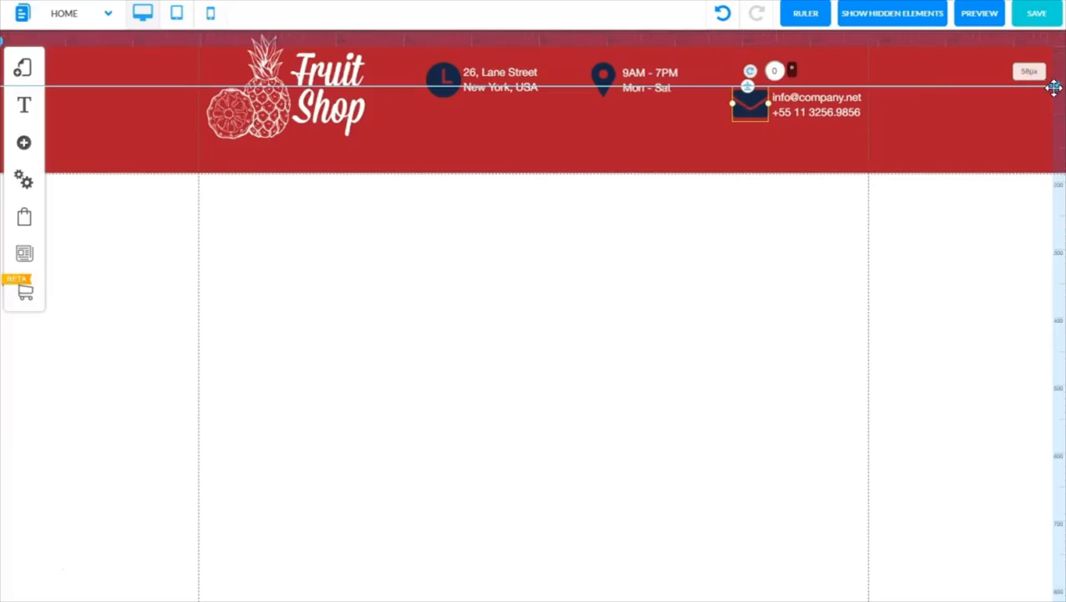
left_click_drag(1054, 88, 1048, 79)
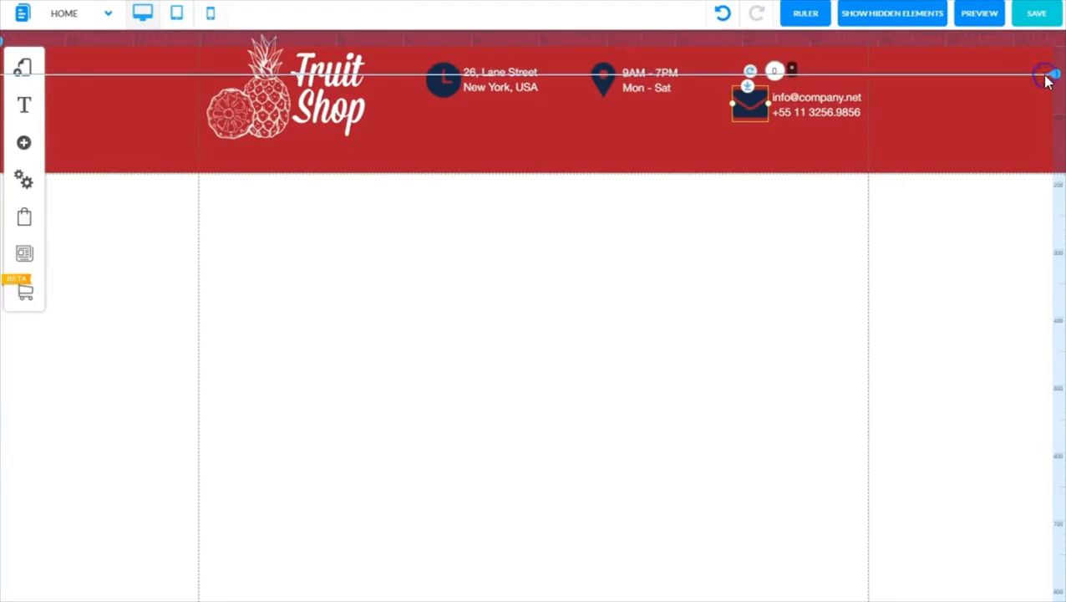
left_click(804, 112)
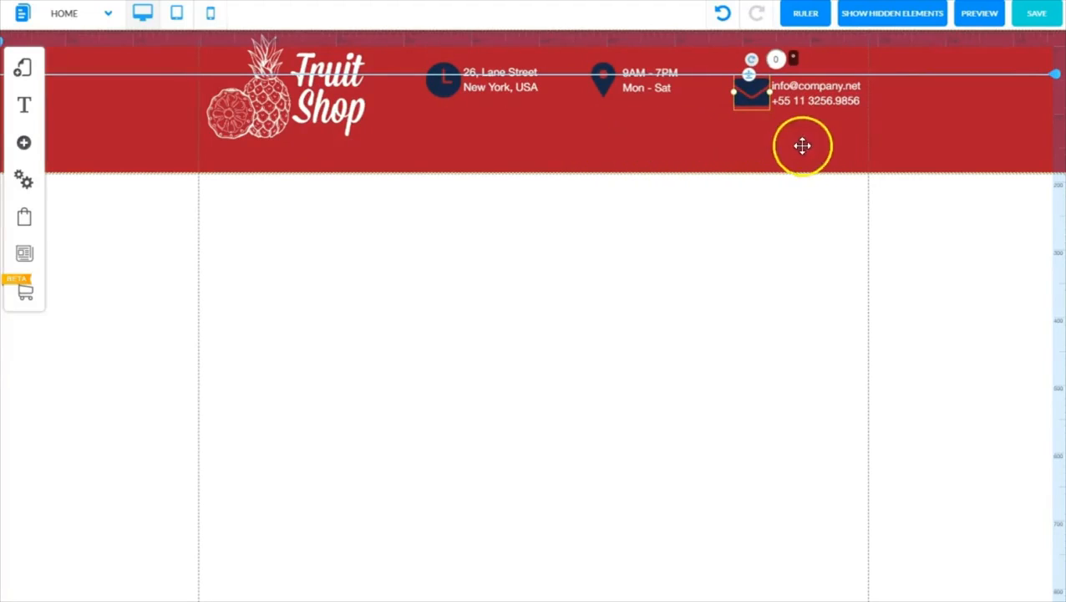
- Align the opening hours text, location pin, address text and clock icon to the horizontal guide
left_click(645, 86)
left_click_drag(645, 86, 599, 89)
left_click(600, 84)
left_click(536, 96)
left_click_drag(499, 87, 499, 99)
left_click(444, 101)
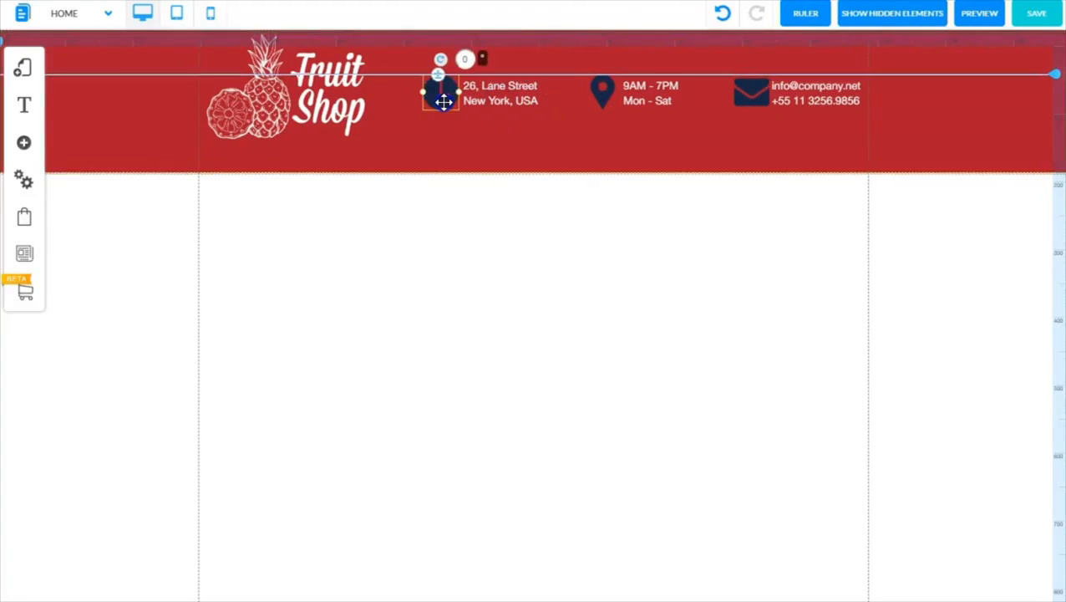
- Remove the horizontal guide and turn off the ruler
double_click(1053, 74)
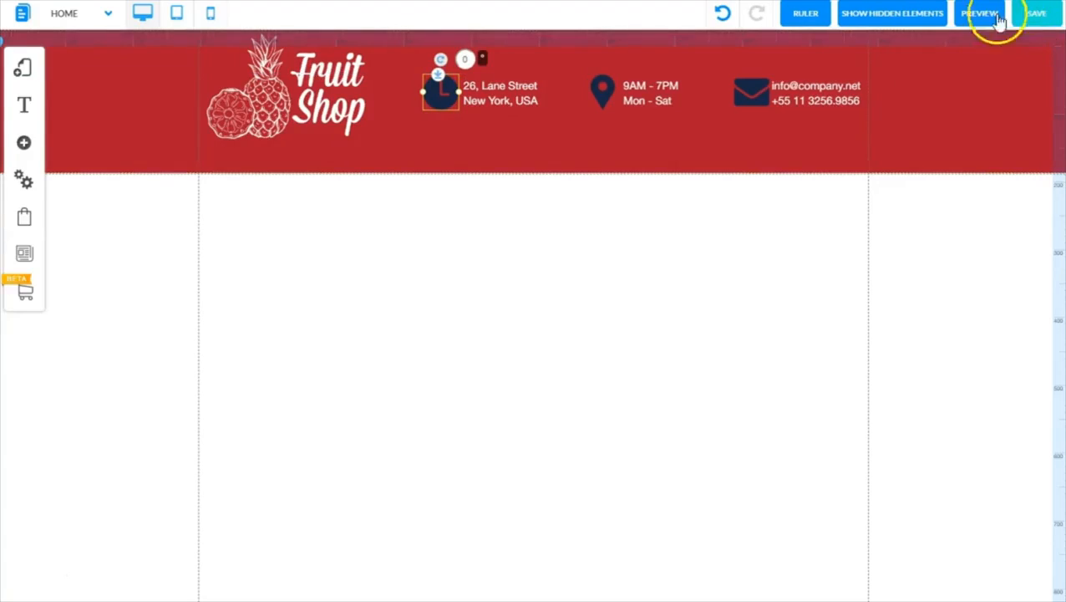
left_click(801, 17)
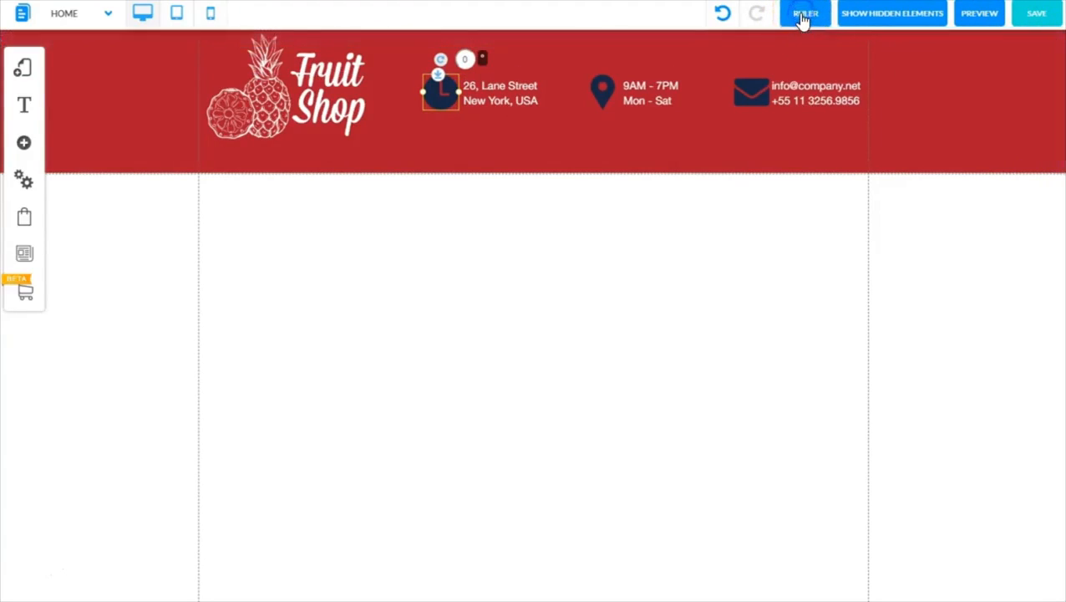
left_click(951, 133)
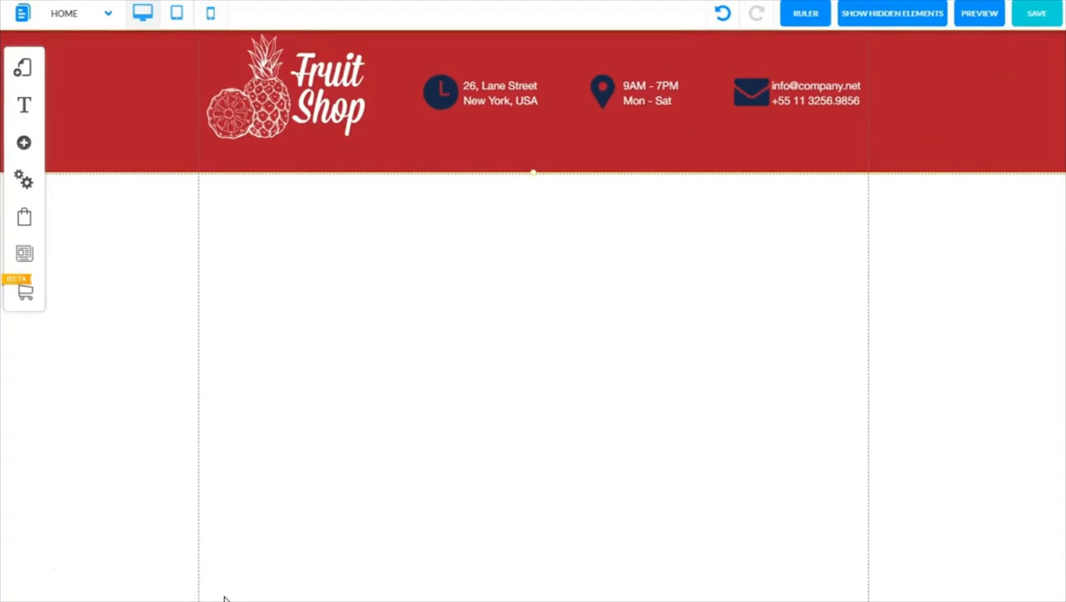
- Add a Rounded (Grey) social bar to the page from the Social Bars elements
left_click(24, 146)
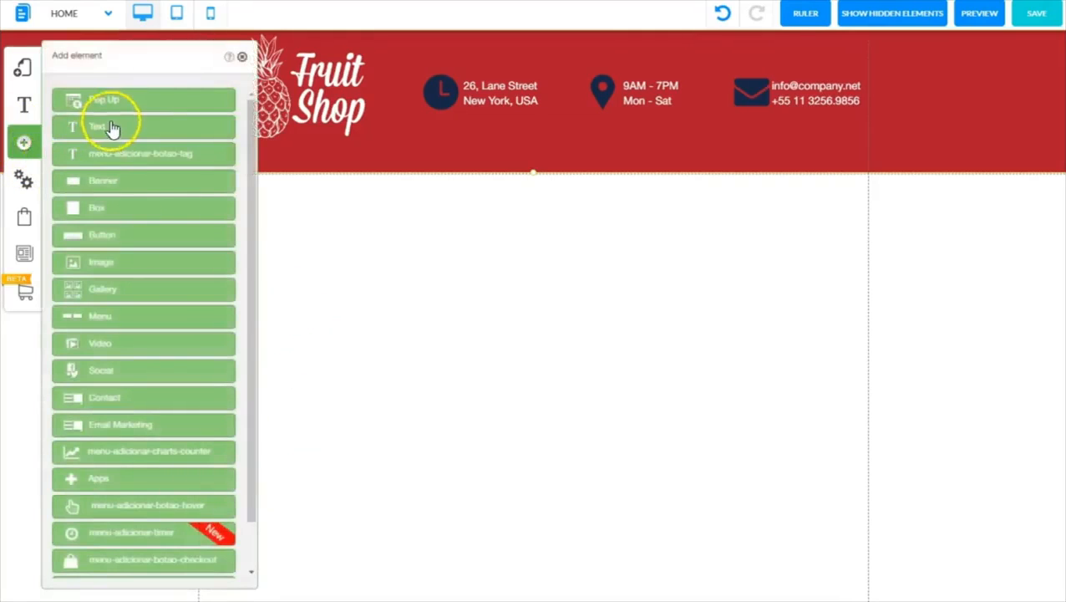
left_click(117, 371)
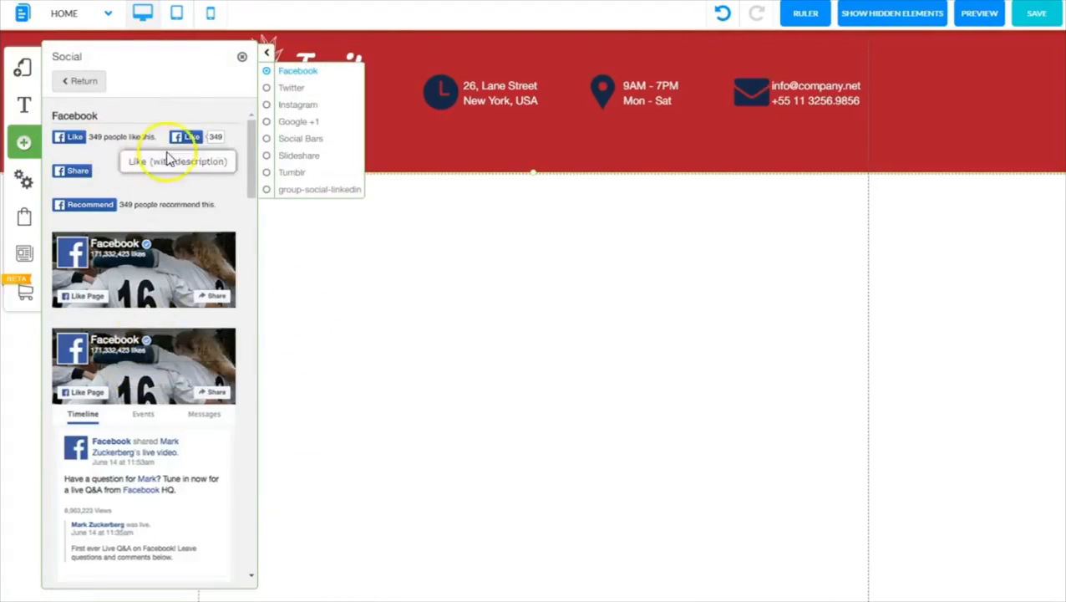
left_click_drag(252, 165, 227, 136)
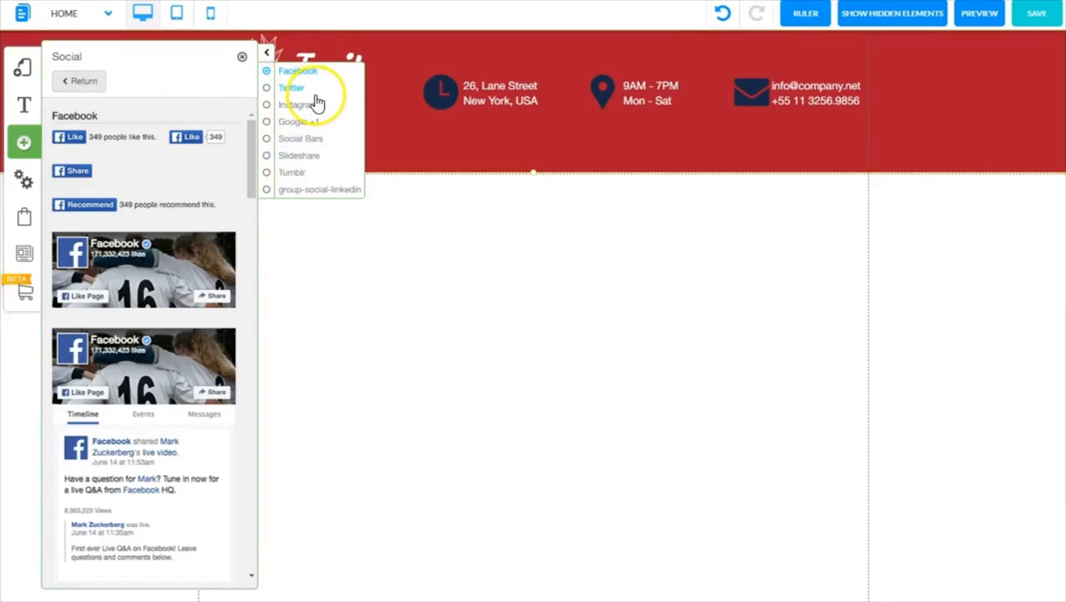
left_click(266, 141)
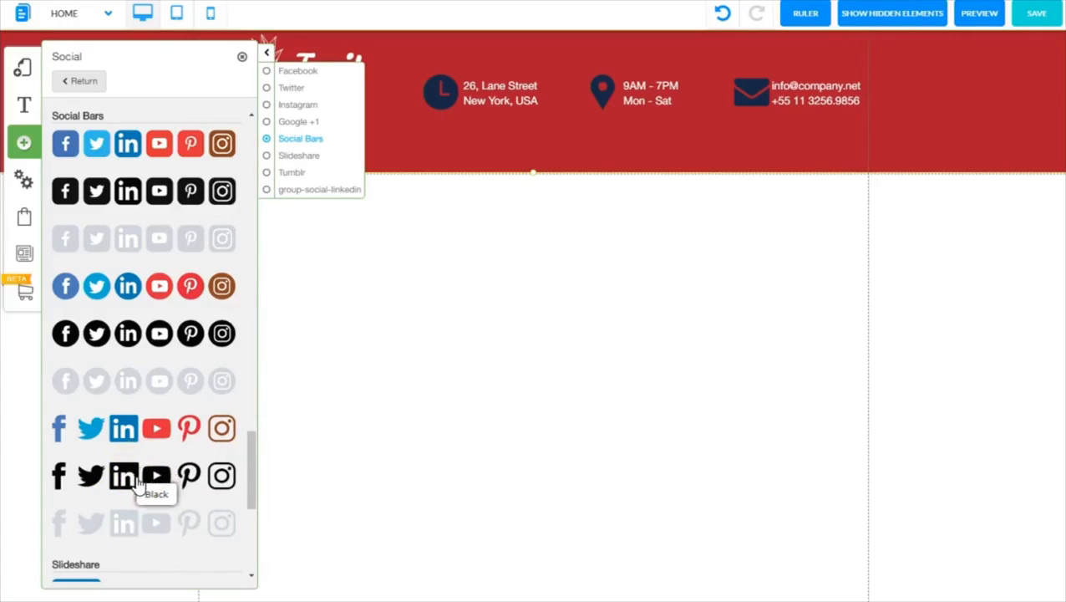
left_click(152, 381)
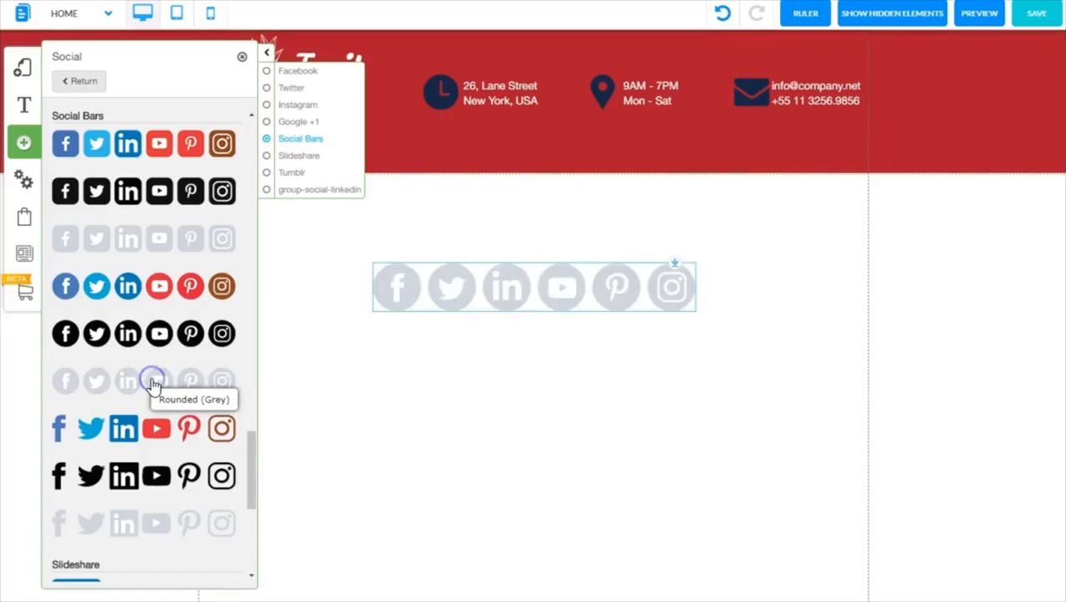
left_click(242, 58)
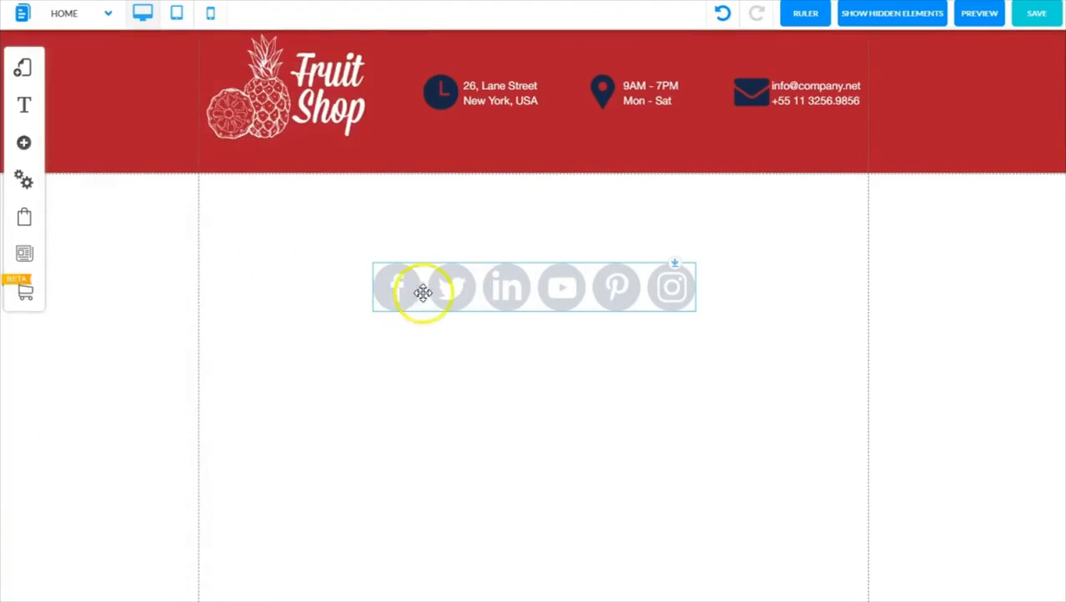
- Edit the social network bar and set its icon size to 36 px, keeping the settings dialog clear of the icons
right_click(522, 285)
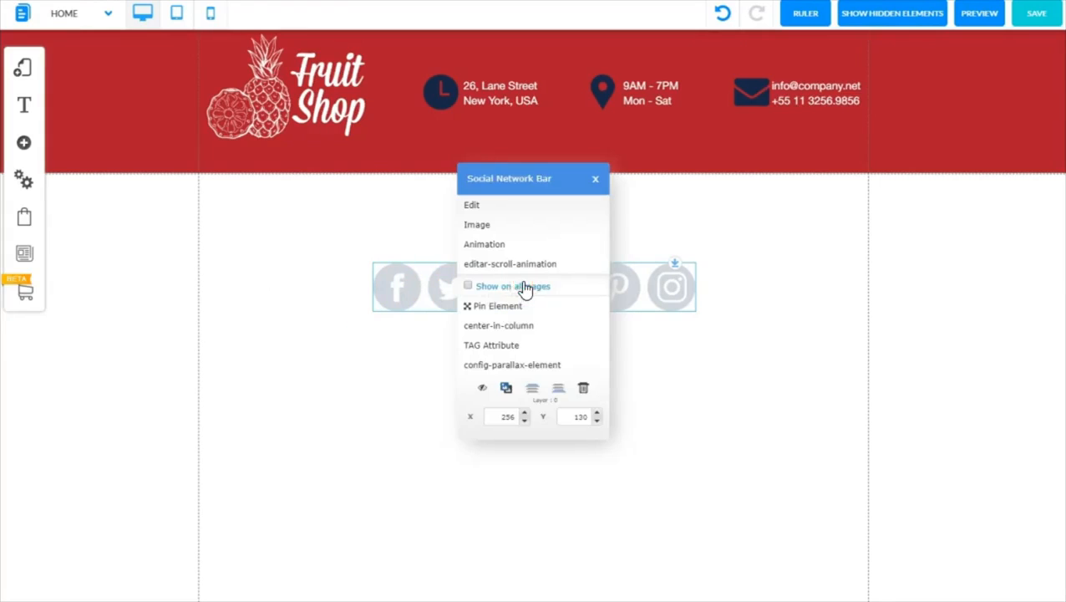
left_click(473, 205)
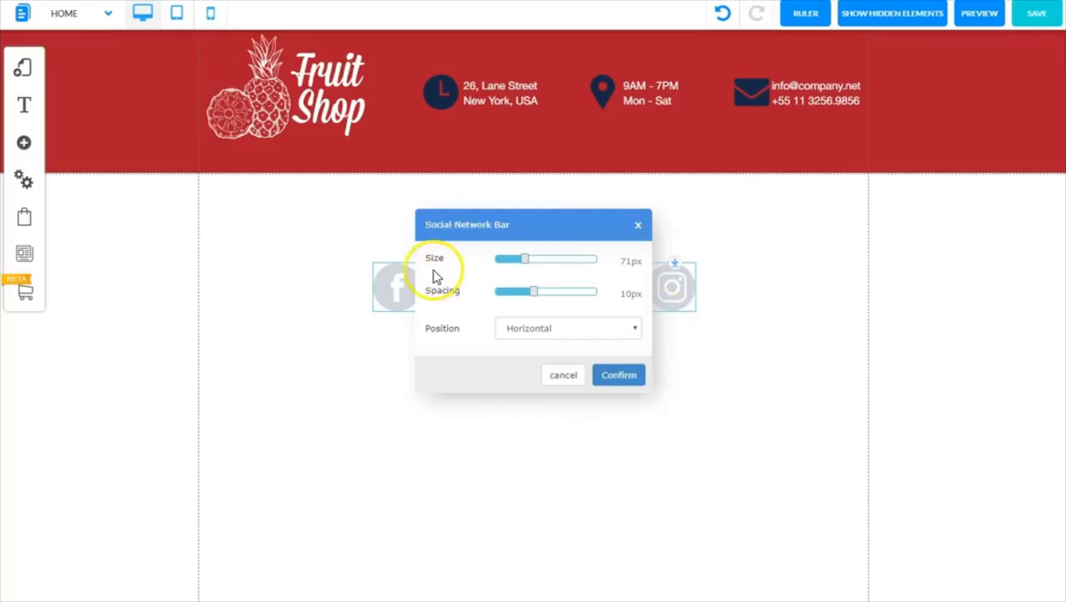
left_click(526, 261)
mouse_move(526, 263)
left_mouse_down()
mouse_move(560, 262)
mouse_move(511, 269)
mouse_move(528, 264)
left_mouse_up()
left_click(542, 226)
left_click_drag(541, 226, 370, 336)
left_click_drag(352, 373, 336, 372)
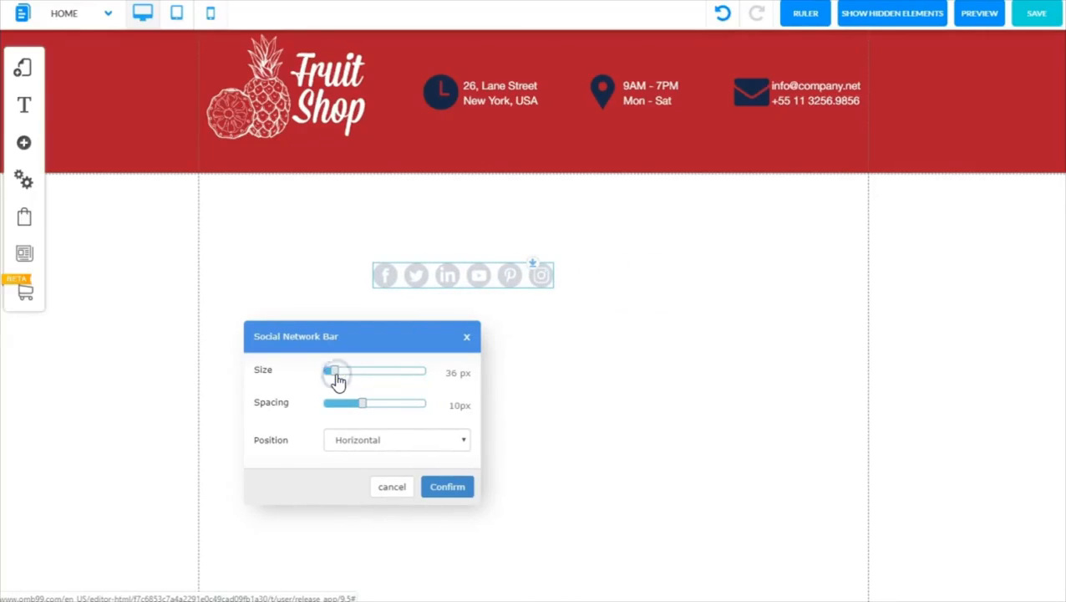
- Set the spacing between the social network bar's icons to 20 px
left_click(363, 404)
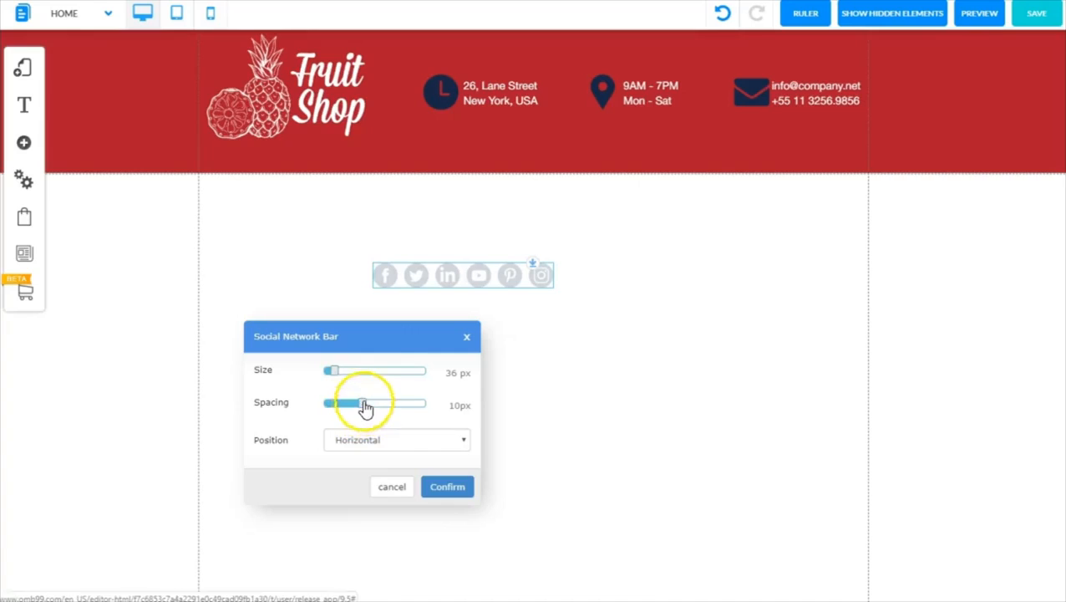
mouse_move(363, 404)
left_mouse_down()
mouse_move(343, 409)
mouse_move(383, 408)
mouse_move(358, 410)
left_mouse_up()
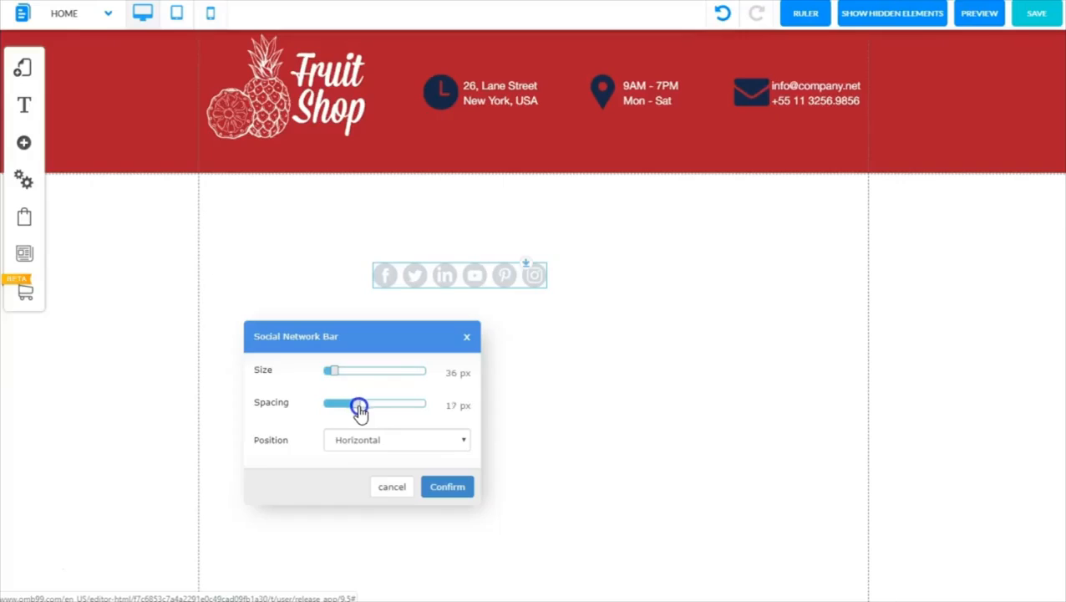
left_click_drag(359, 411, 368, 414)
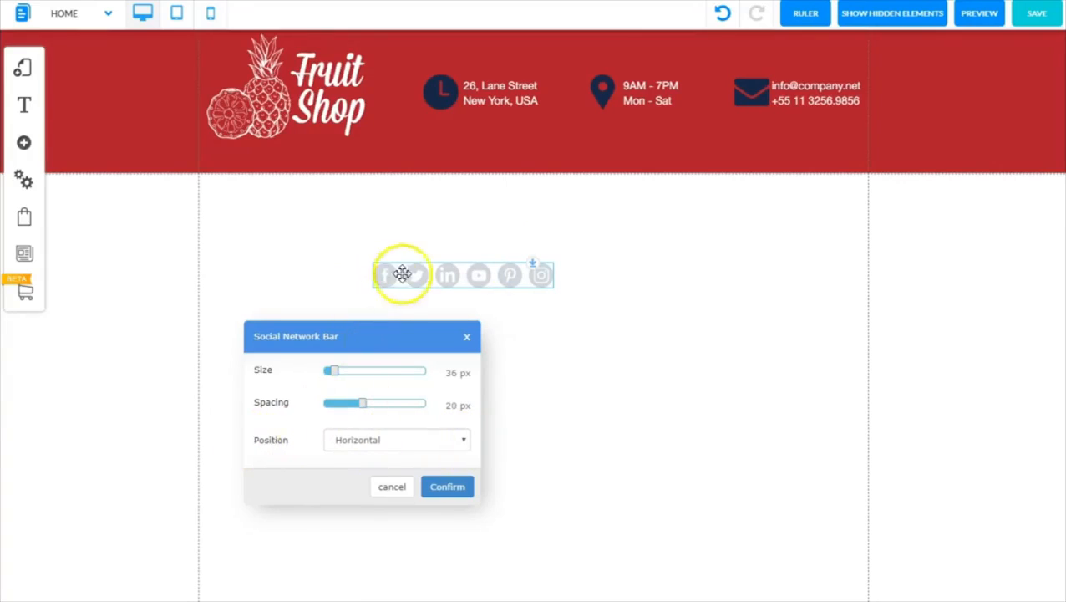
- Try the Vertical position for the social network bar and switch it back to Horizontal
left_click(465, 442)
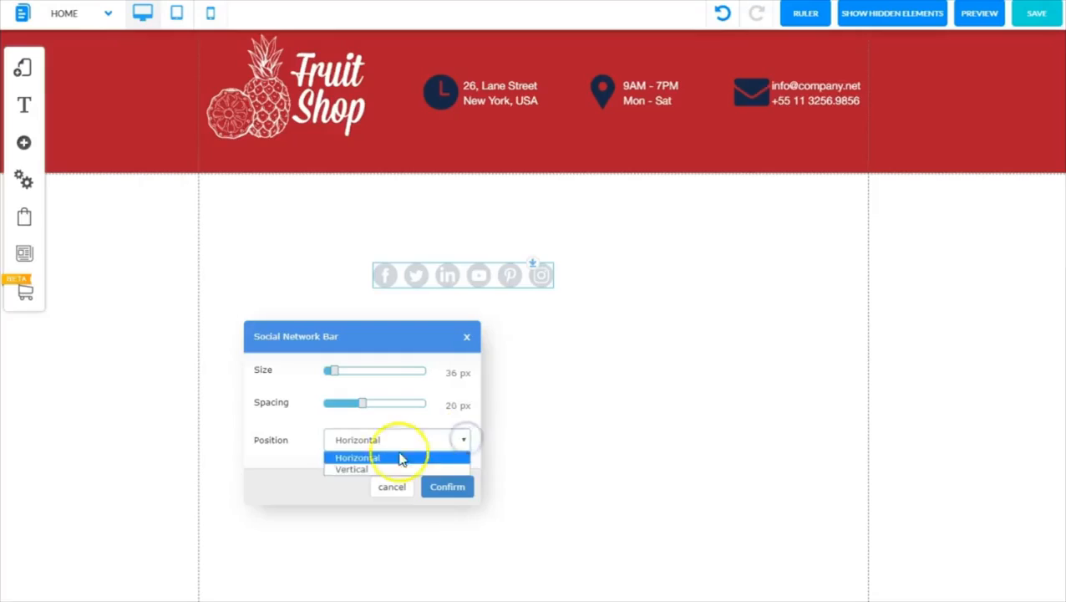
left_click(366, 470)
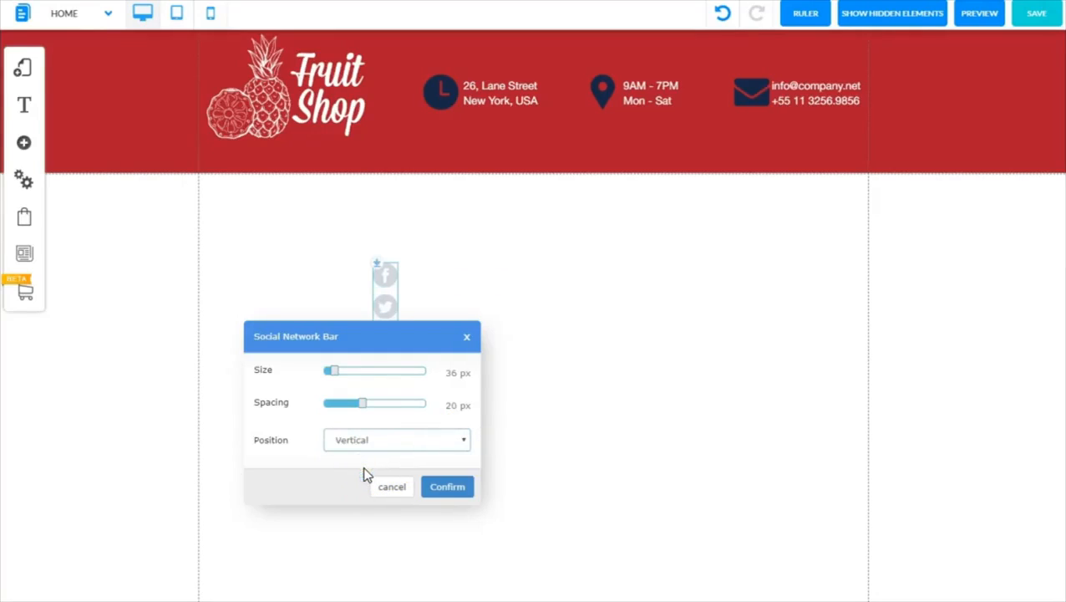
left_click(464, 441)
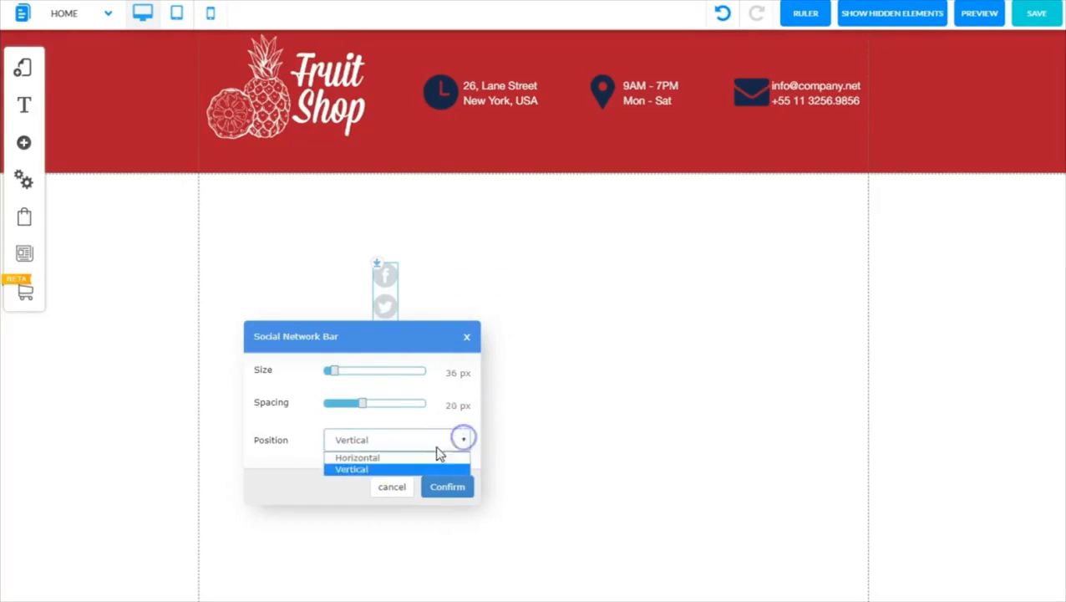
left_click(379, 455)
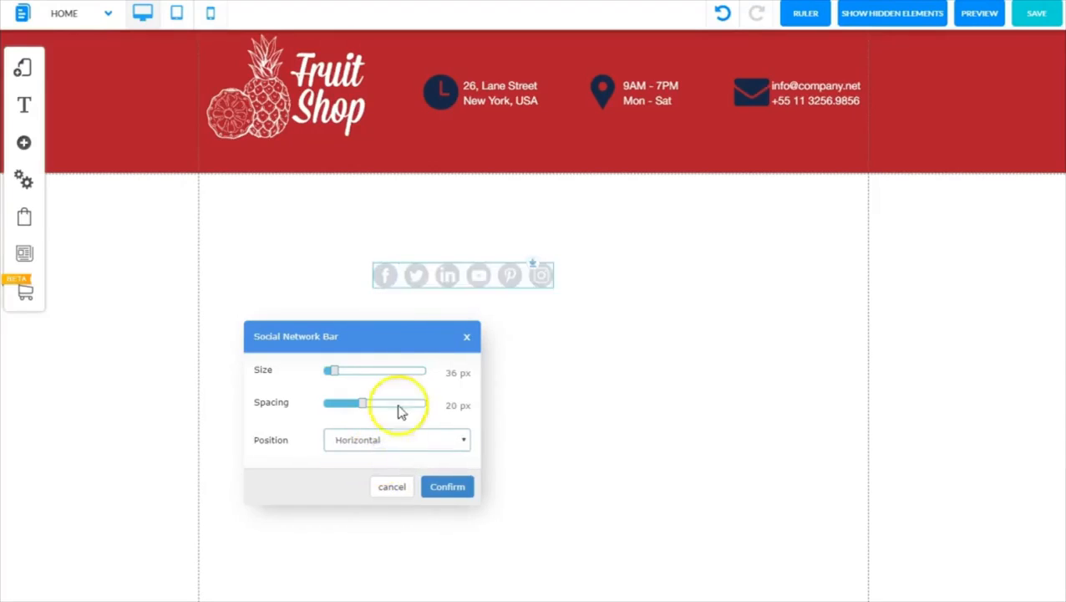
- Apply the social bar settings and move the bar closer to the page centre, below the red header
left_click(440, 489)
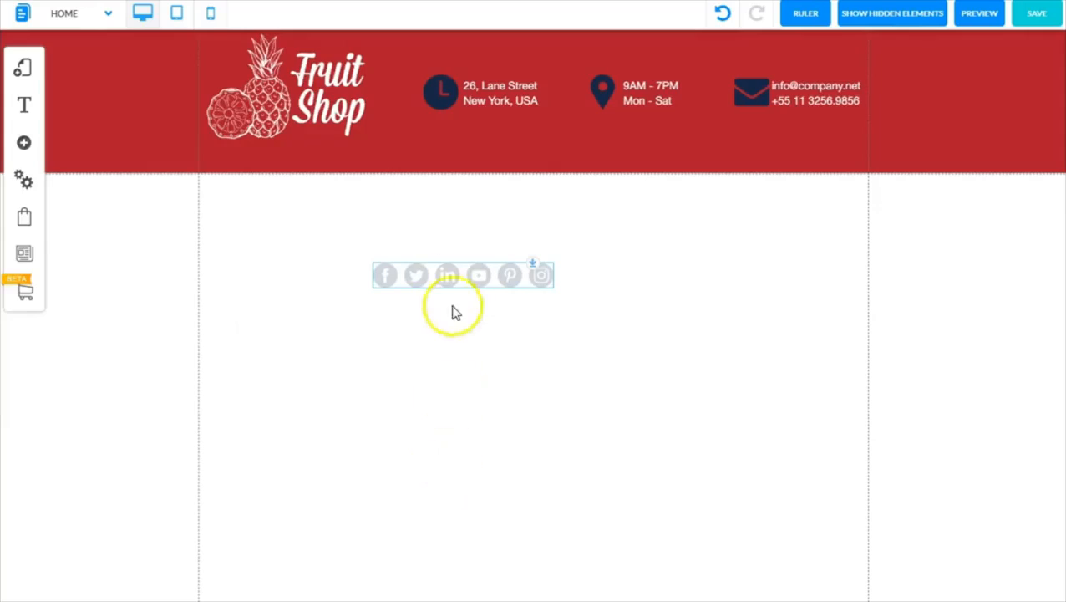
left_click_drag(461, 275, 542, 253)
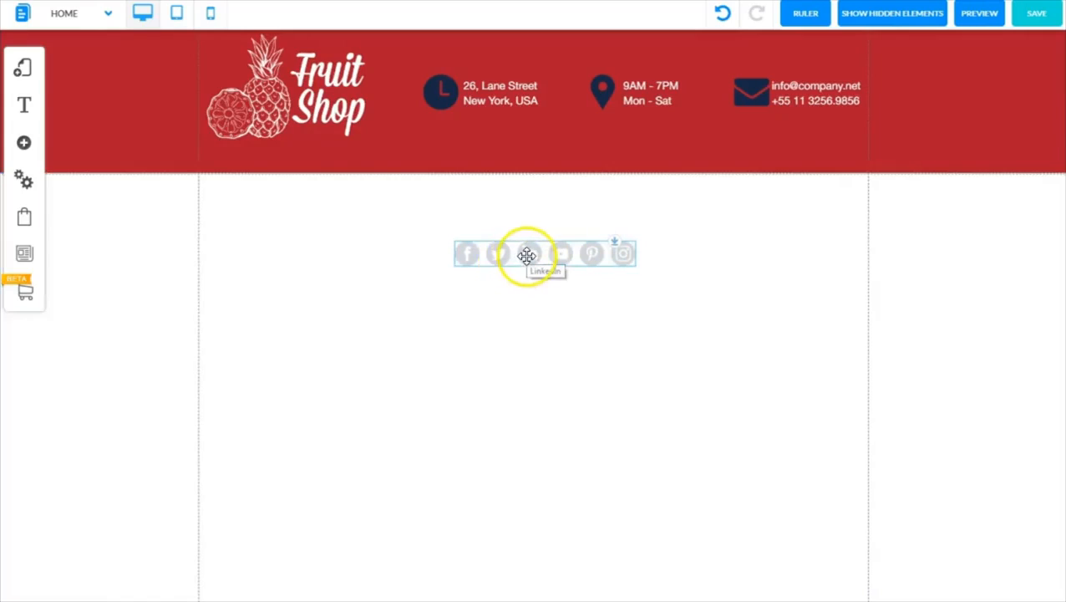
left_click(545, 254)
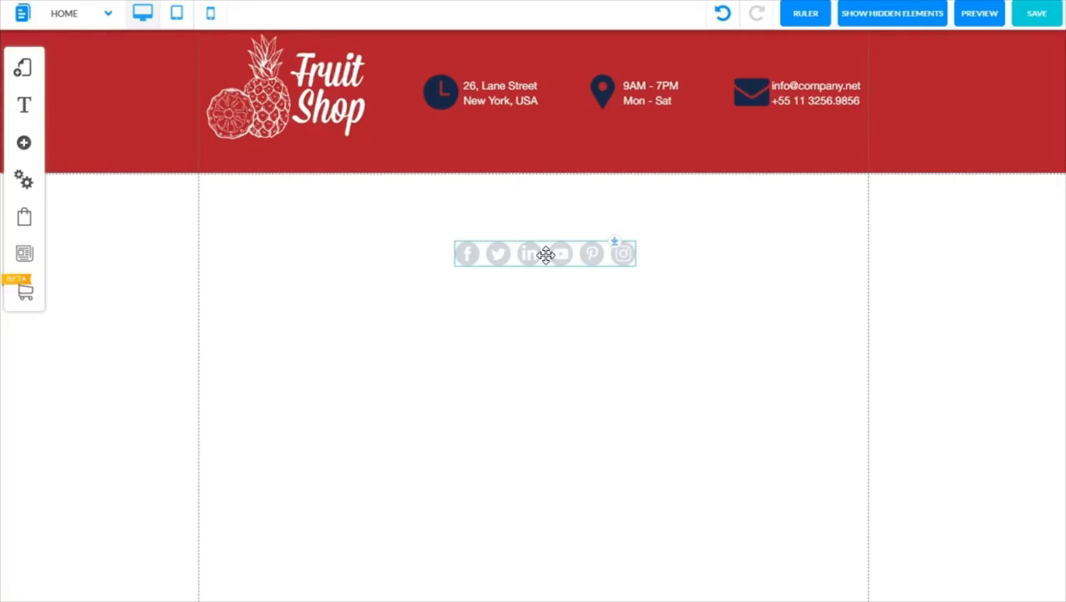
left_click(490, 253)
left_click(615, 250)
left_click(454, 253)
left_click(625, 249)
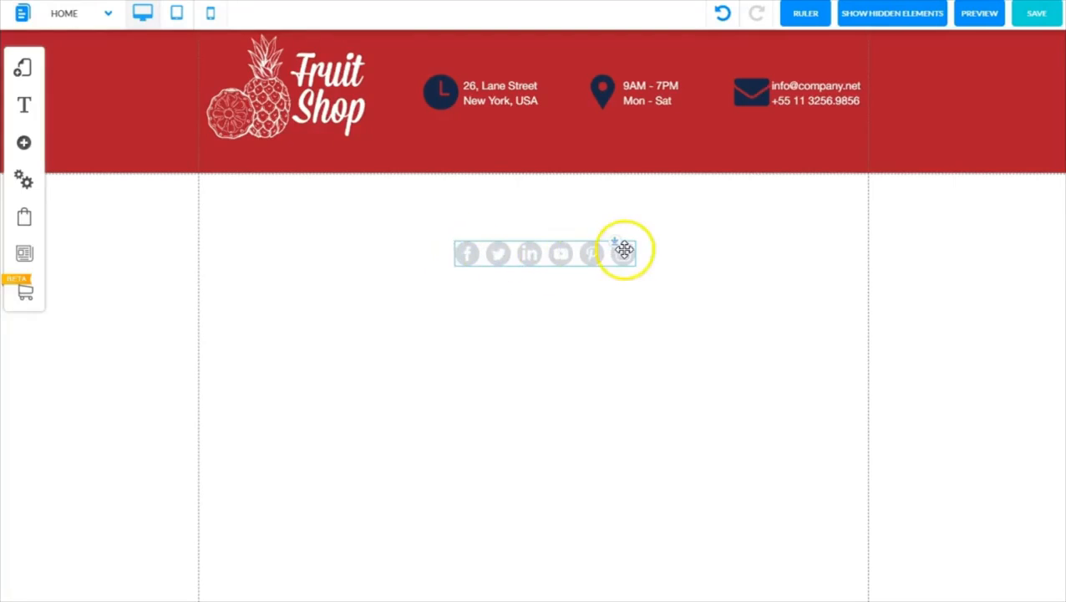
- Open the image settings of the social network bar and remove the LinkedIn icon from it
right_click(549, 253)
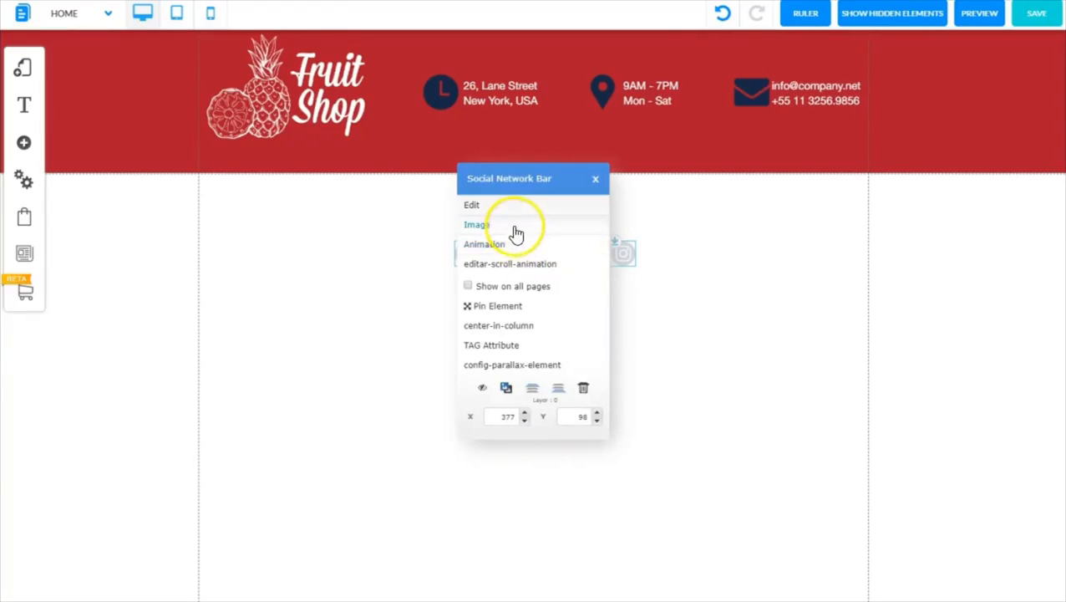
left_click(517, 231)
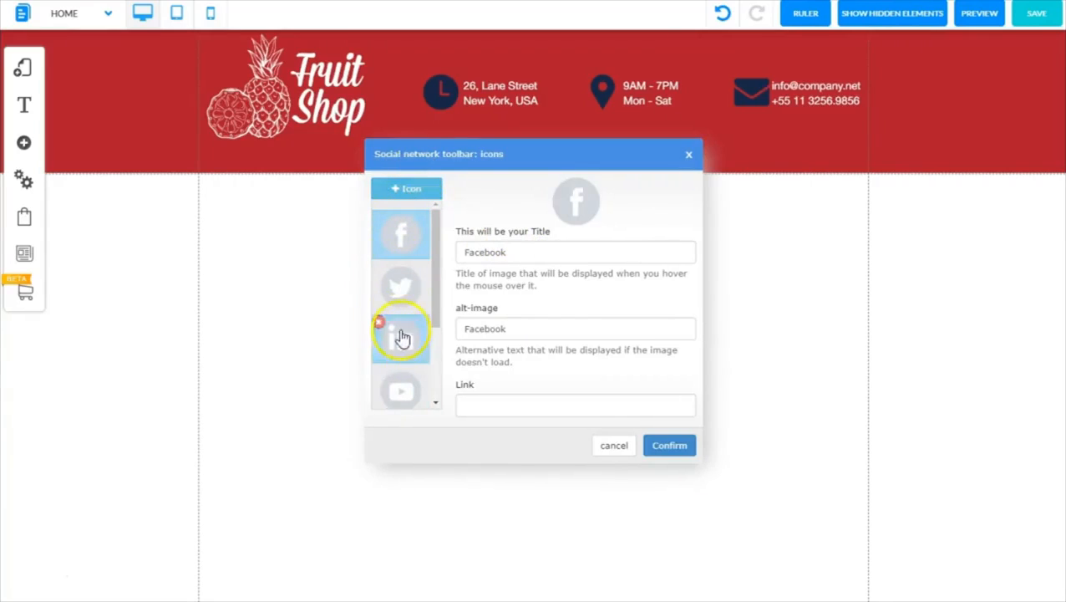
mouse_move(434, 316)
left_mouse_down()
mouse_move(434, 386)
mouse_move(438, 295)
left_mouse_up()
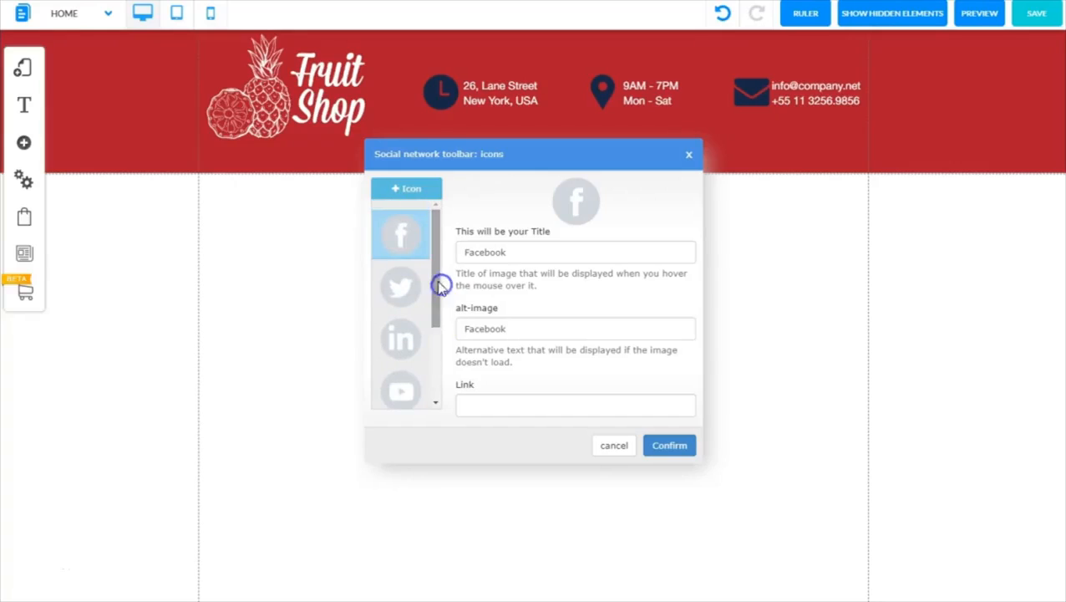
left_click_drag(434, 312, 441, 276)
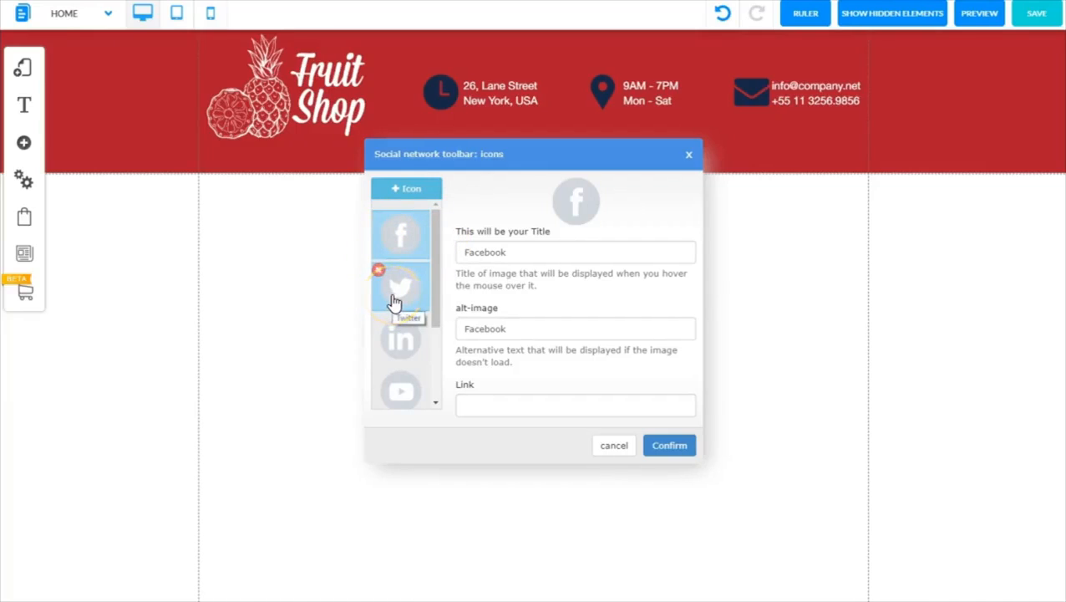
left_click_drag(435, 302, 439, 348)
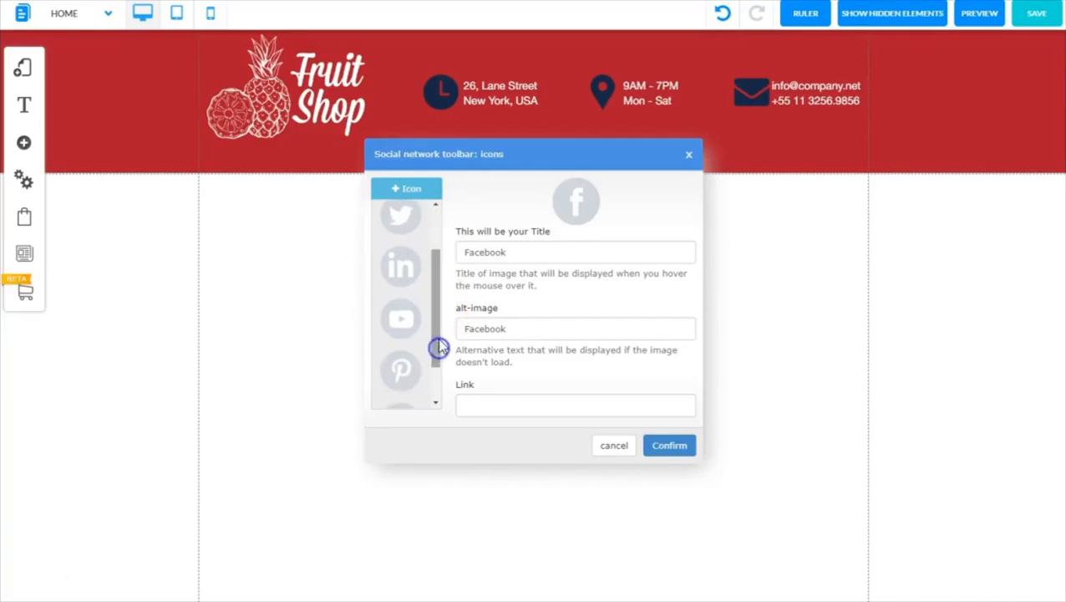
left_click(379, 251)
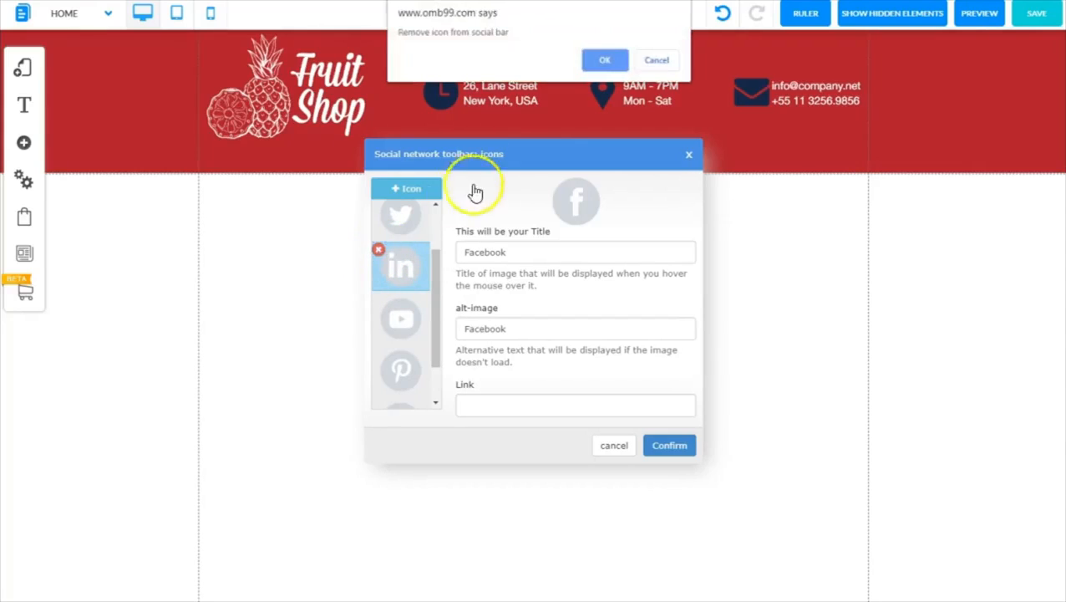
left_click(605, 61)
- Remove the Pinterest icon from the social network bar
left_click(404, 318)
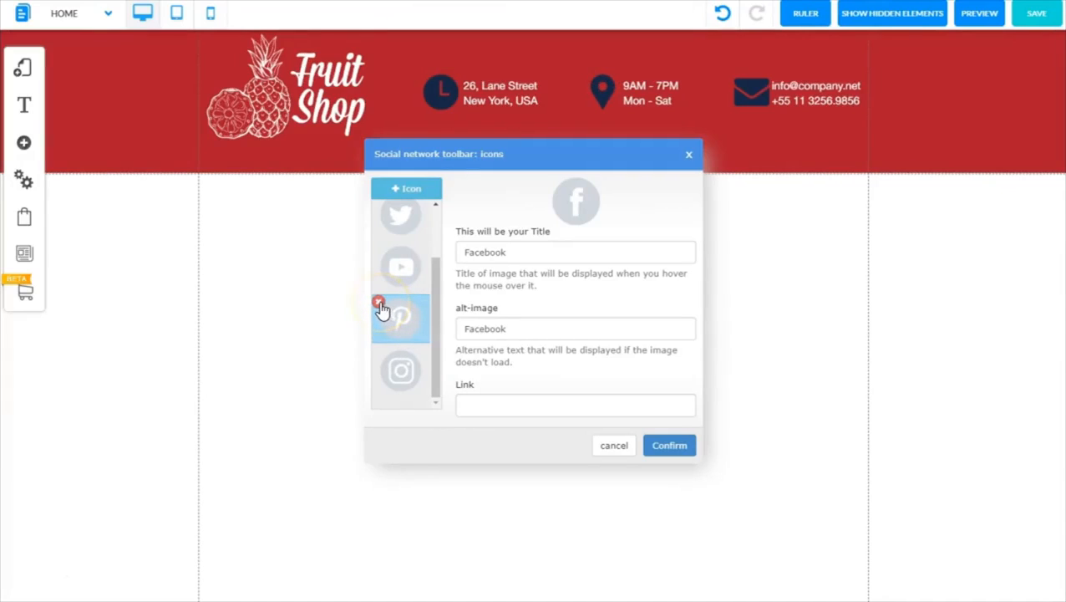
left_click(380, 304)
left_click(607, 61)
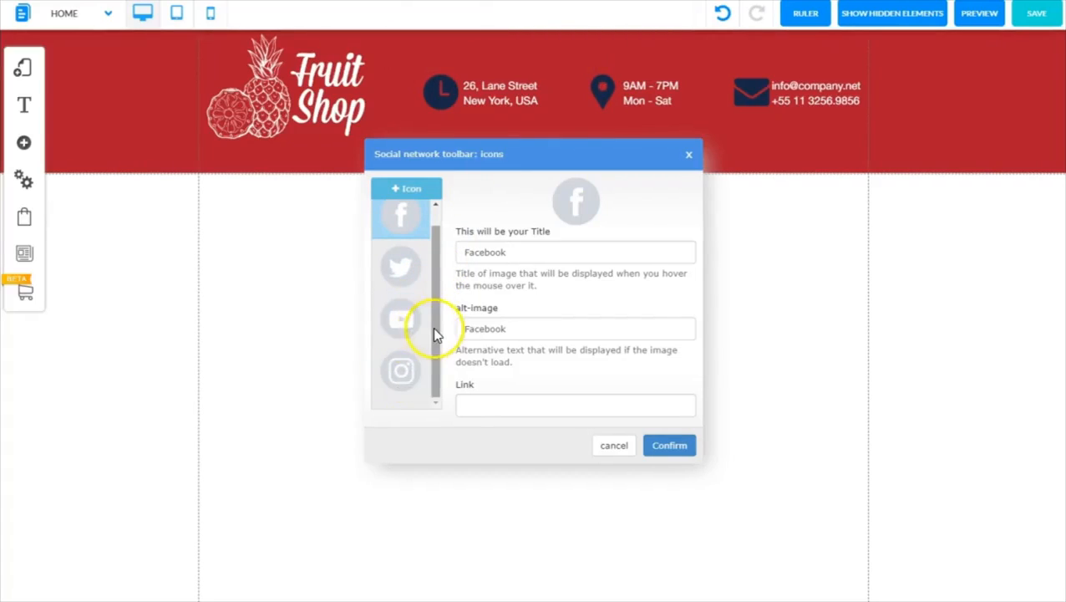
left_click_drag(433, 326, 436, 320)
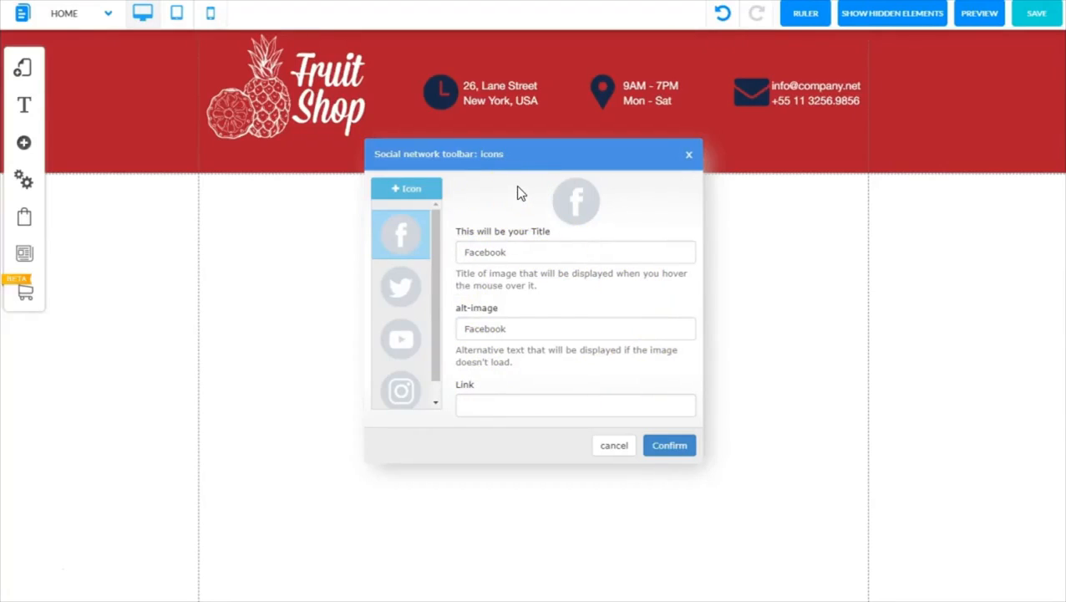
mouse_move(385, 224)
left_click(409, 241)
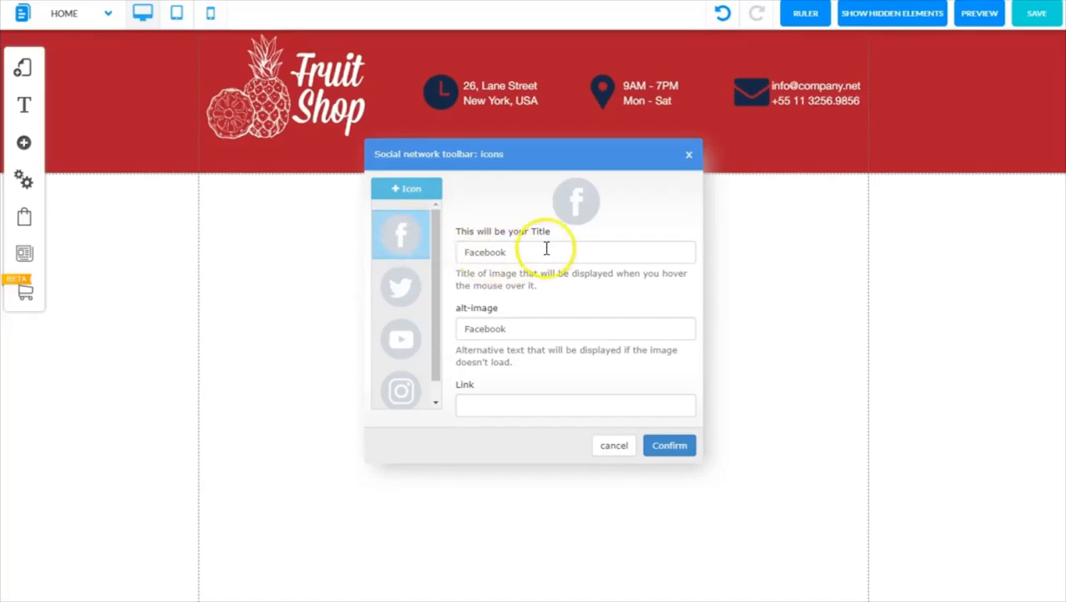
left_click(507, 252)
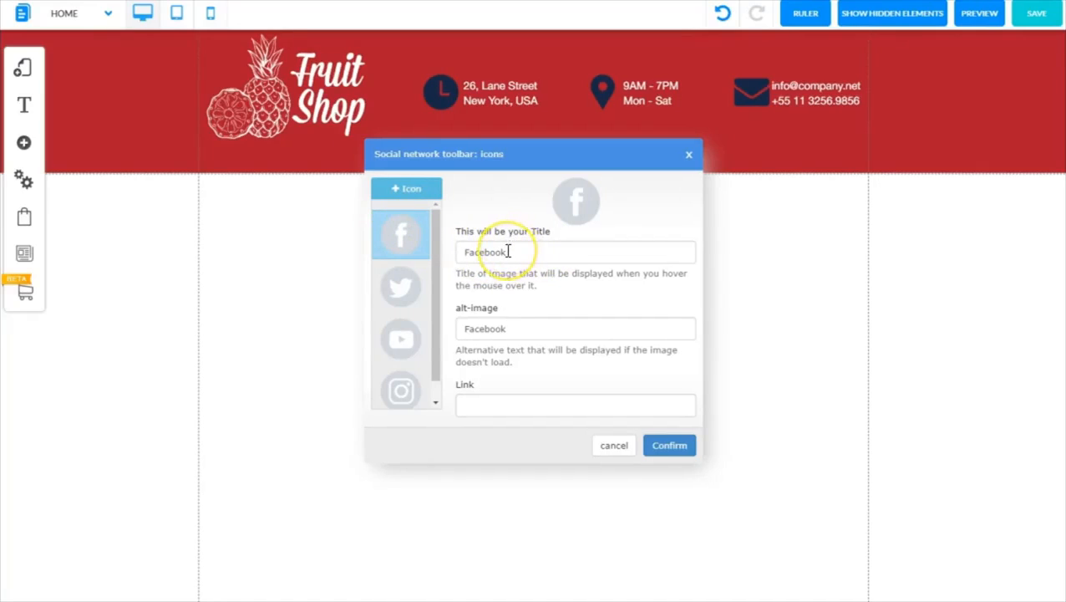
left_click_drag(508, 253, 465, 242)
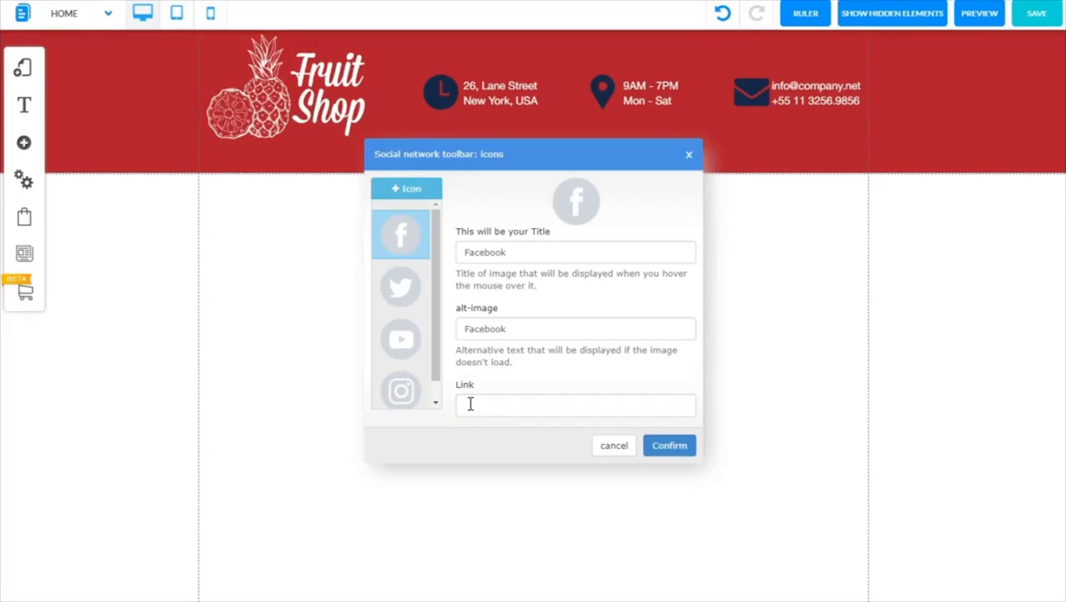
left_click(965, 252)
left_click(475, 405)
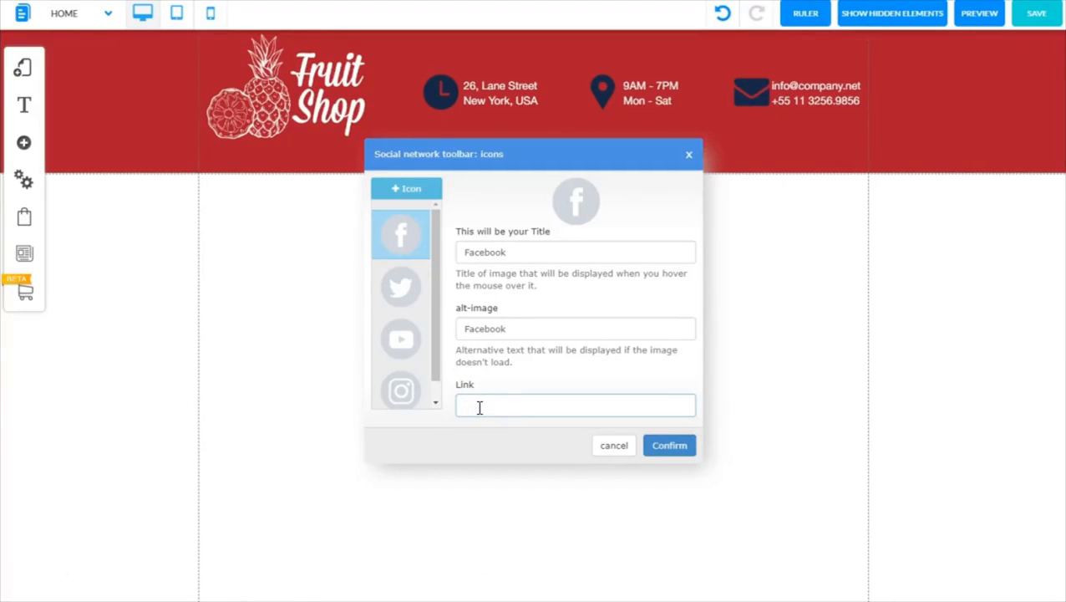
type("https://www.facebook.com/TuneIn2Self/")
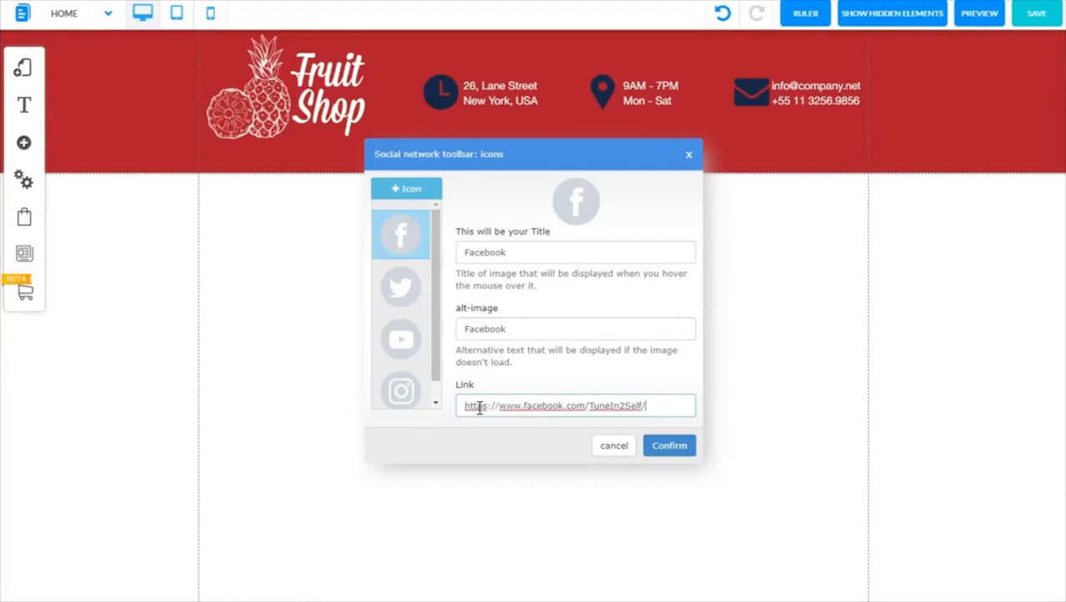
- Enter the Twitter profile address as the link of the Twitter icon
left_click(420, 277)
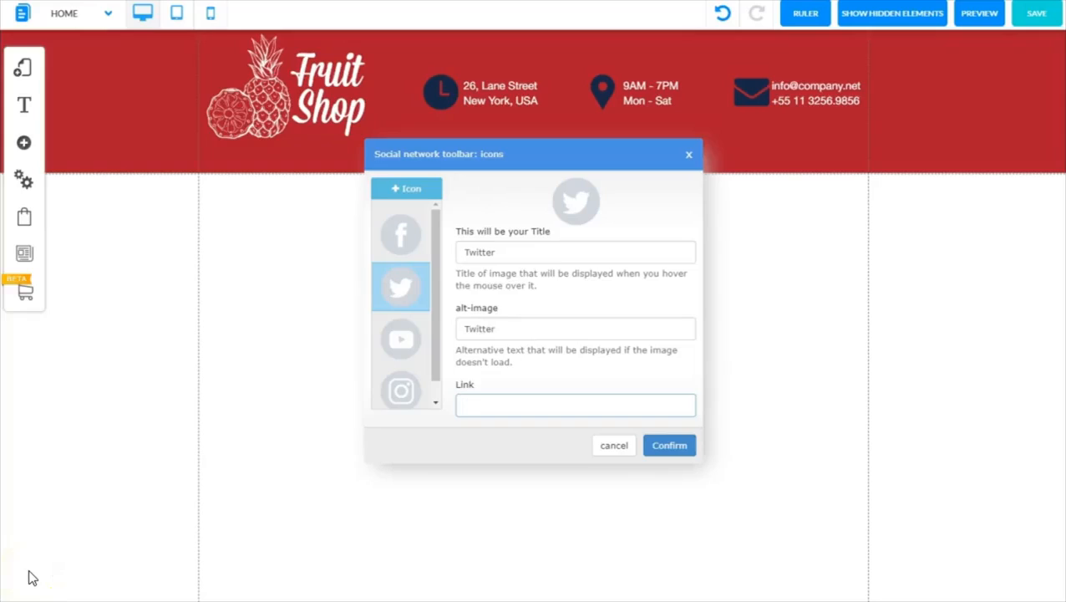
left_click(471, 406)
type("https://twitter.com/2aTterri")
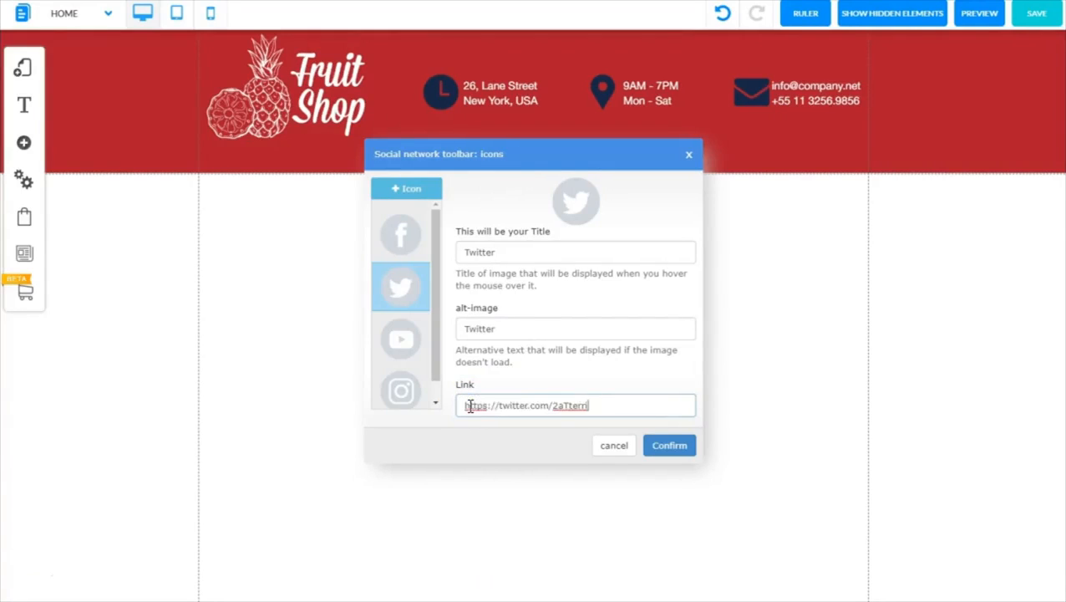
- Enter the YouTube user channel address as the link of the YouTube icon
left_click(422, 331)
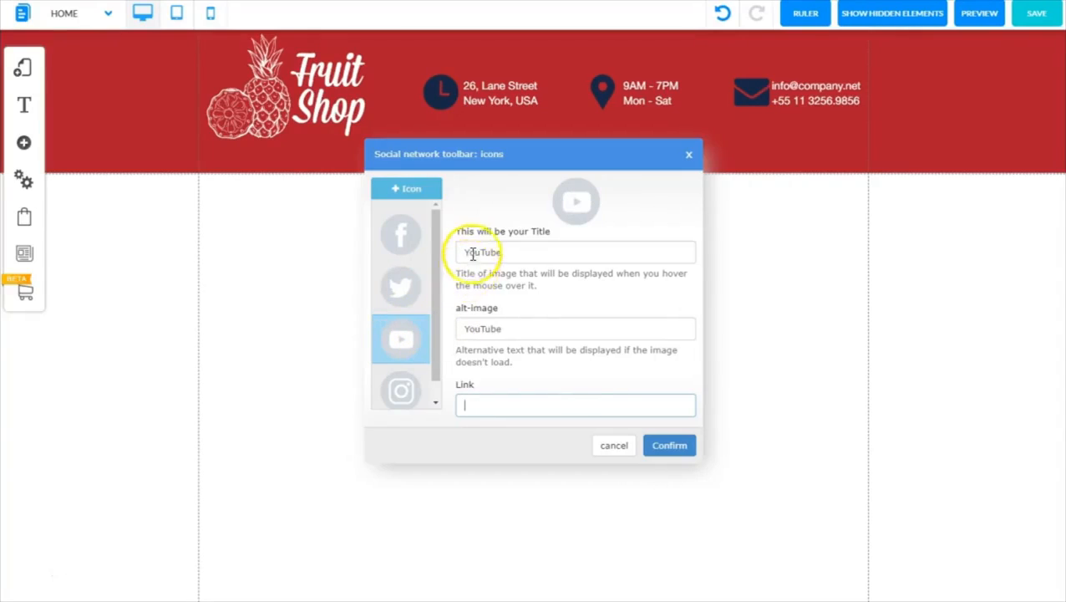
left_click(477, 400)
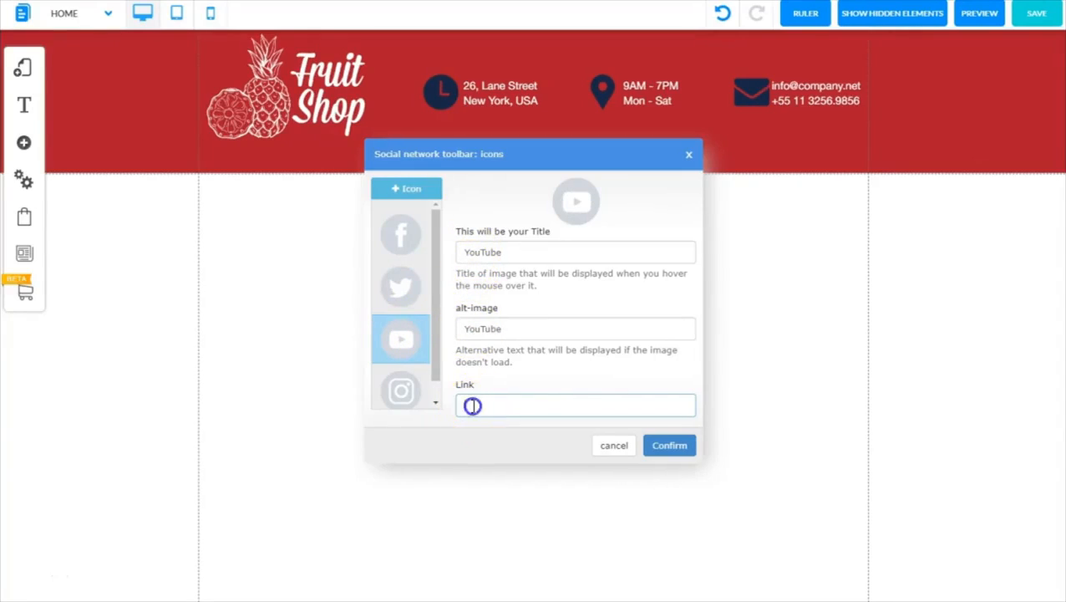
type("https://www.youtube.com/user/terri2feathers")
left_click(403, 390)
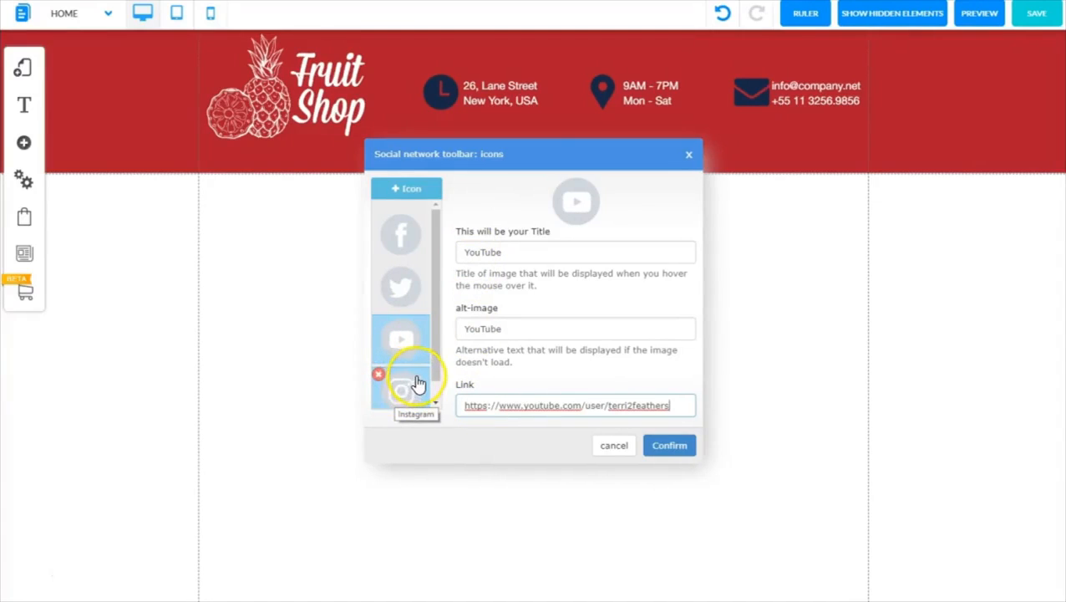
left_click(420, 377)
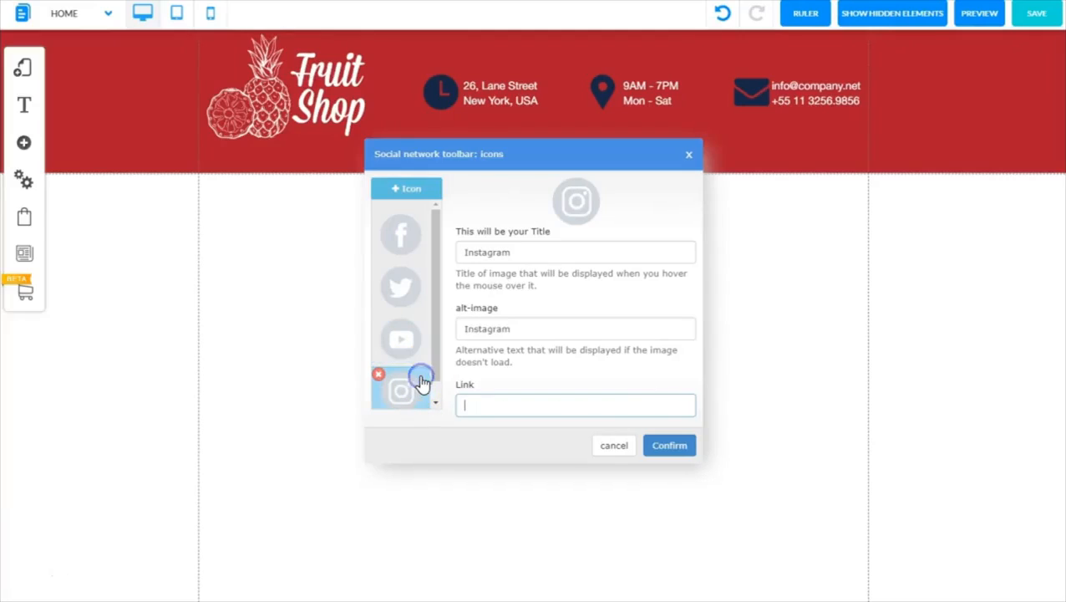
left_click(477, 405)
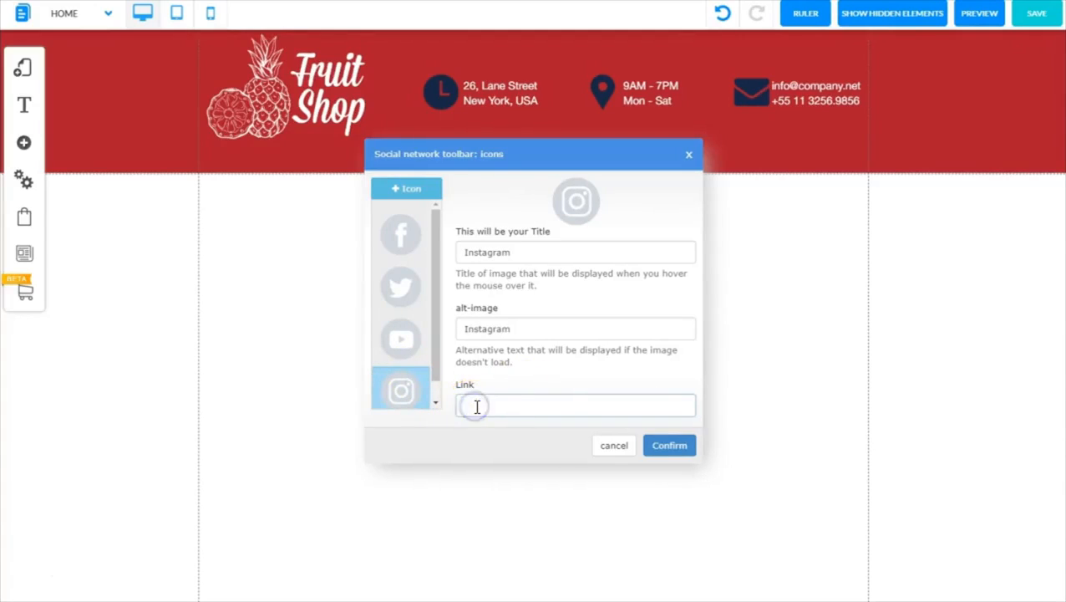
type("https://www.instagram.com/2atbuilderall/")
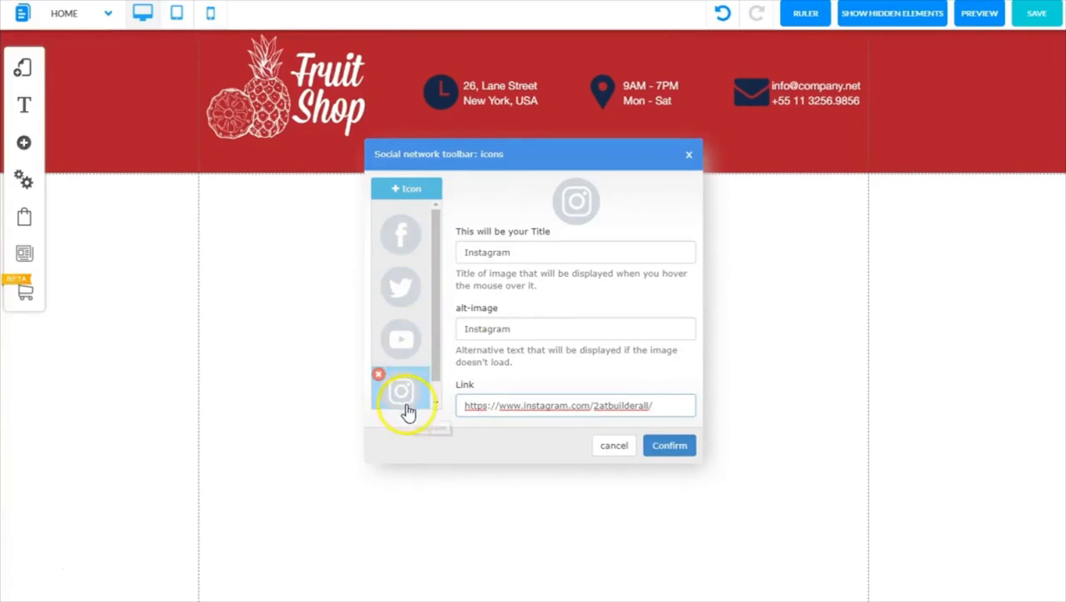
left_click(674, 445)
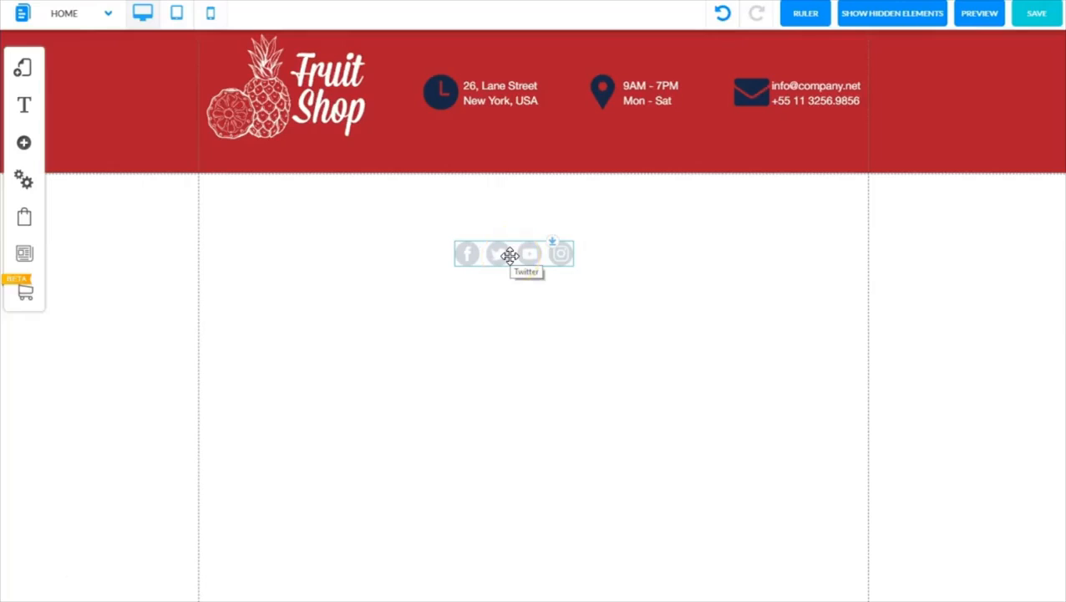
- Move the social network bar into the red header beneath the email and phone details, and save the Home page changes
left_click(513, 298)
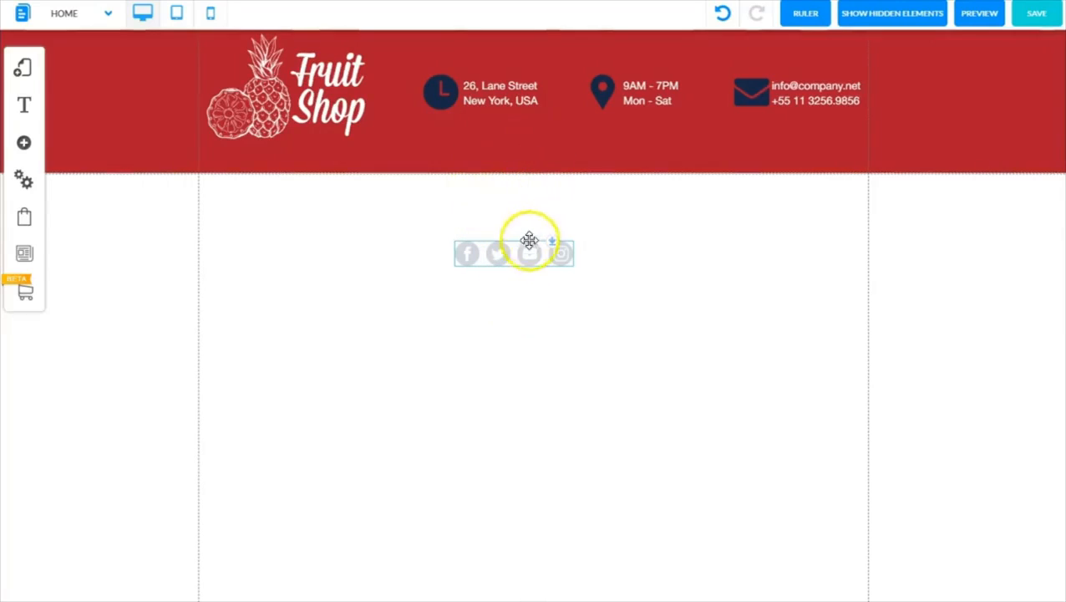
left_click(517, 257)
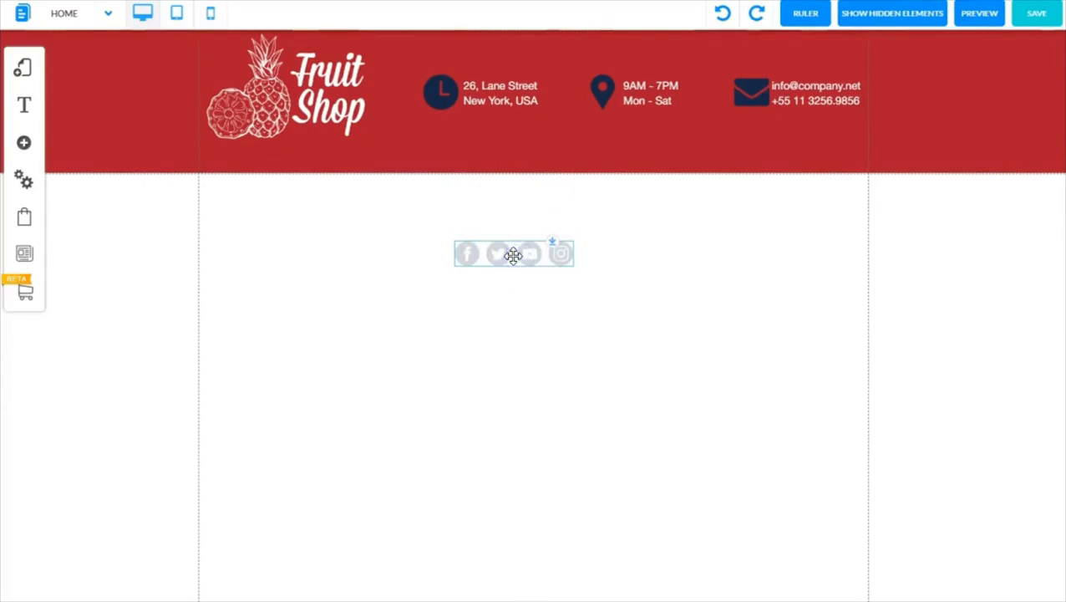
left_click_drag(513, 254, 798, 132)
left_click(786, 134)
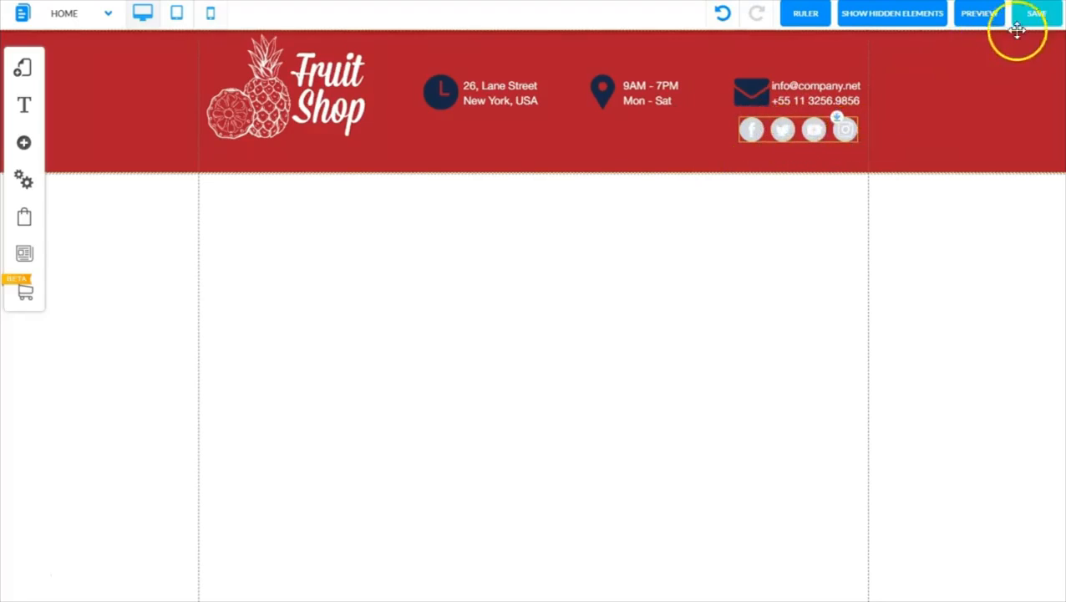
left_click(1040, 21)
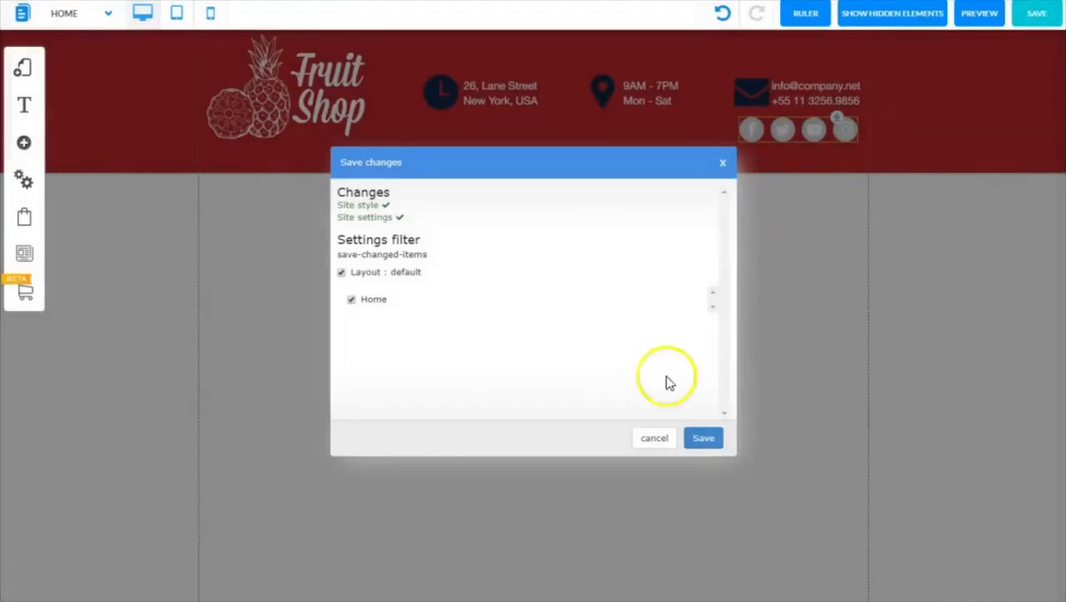
left_click(704, 438)
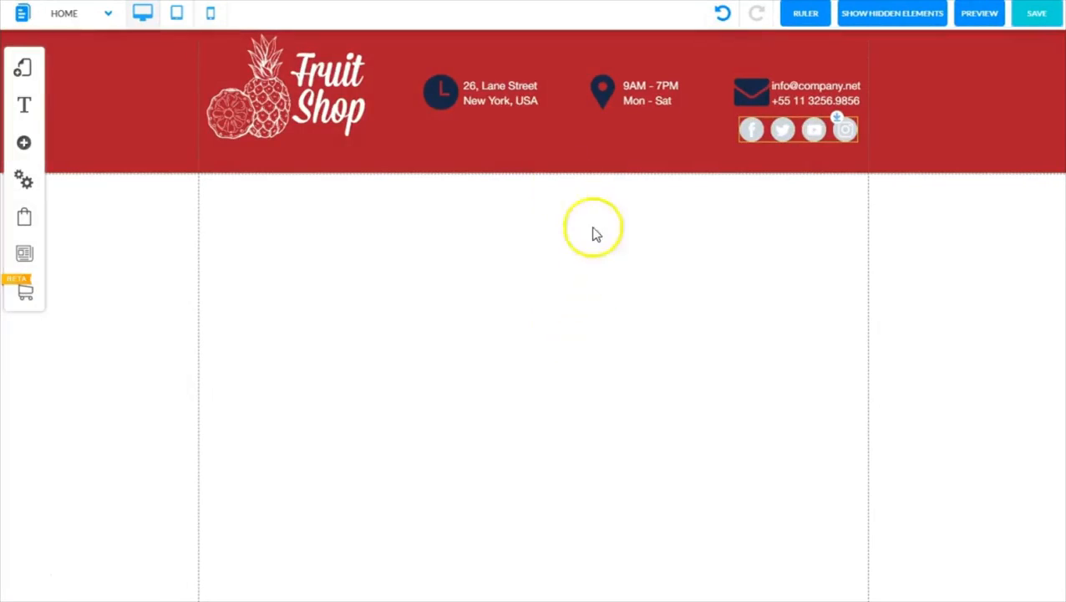